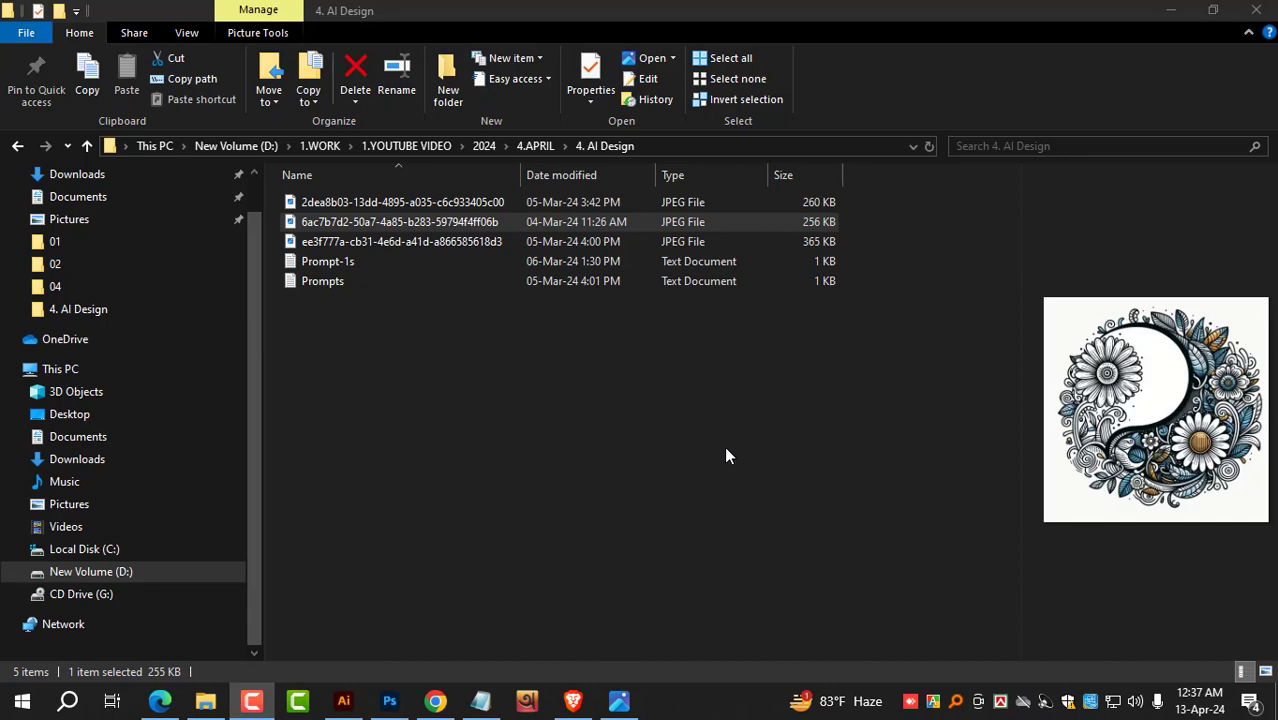
Step: Examine the line quality and colours of the yin-yang flower artwork in the second JPEG file at close range
{"action": "double_click", "coordinate": [405, 221]}
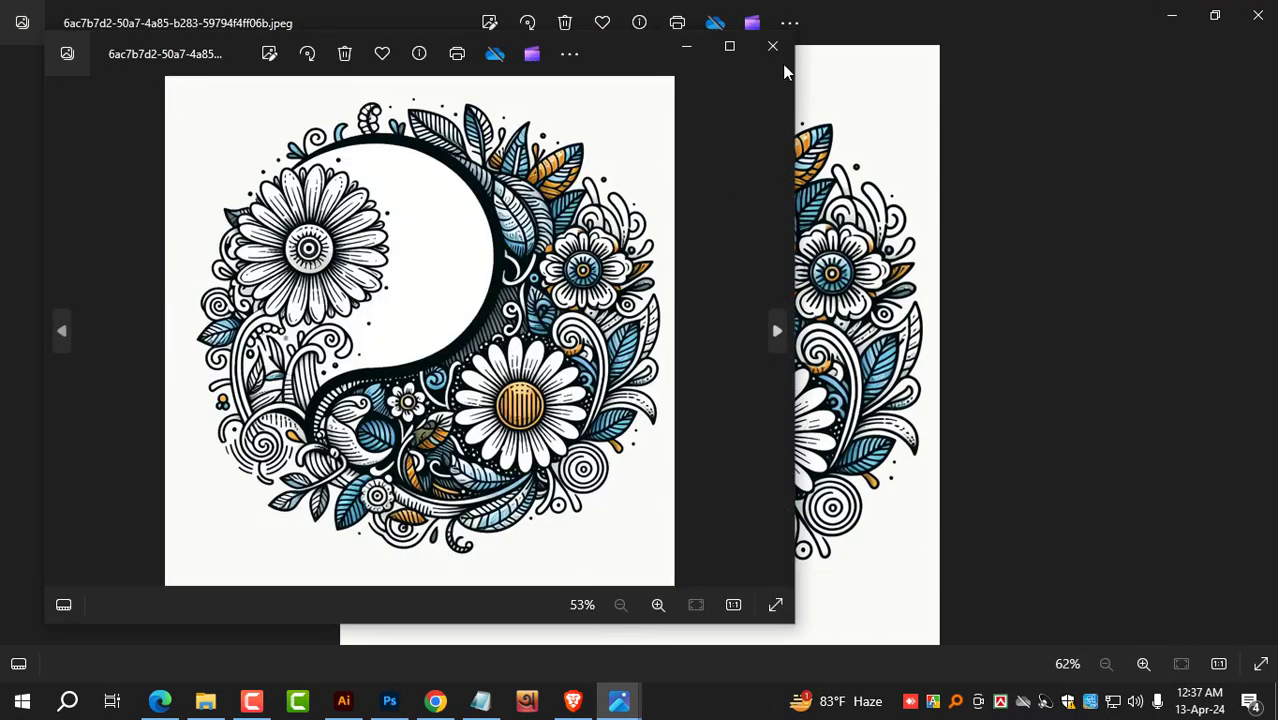
{"action": "left_click", "coordinate": [772, 43]}
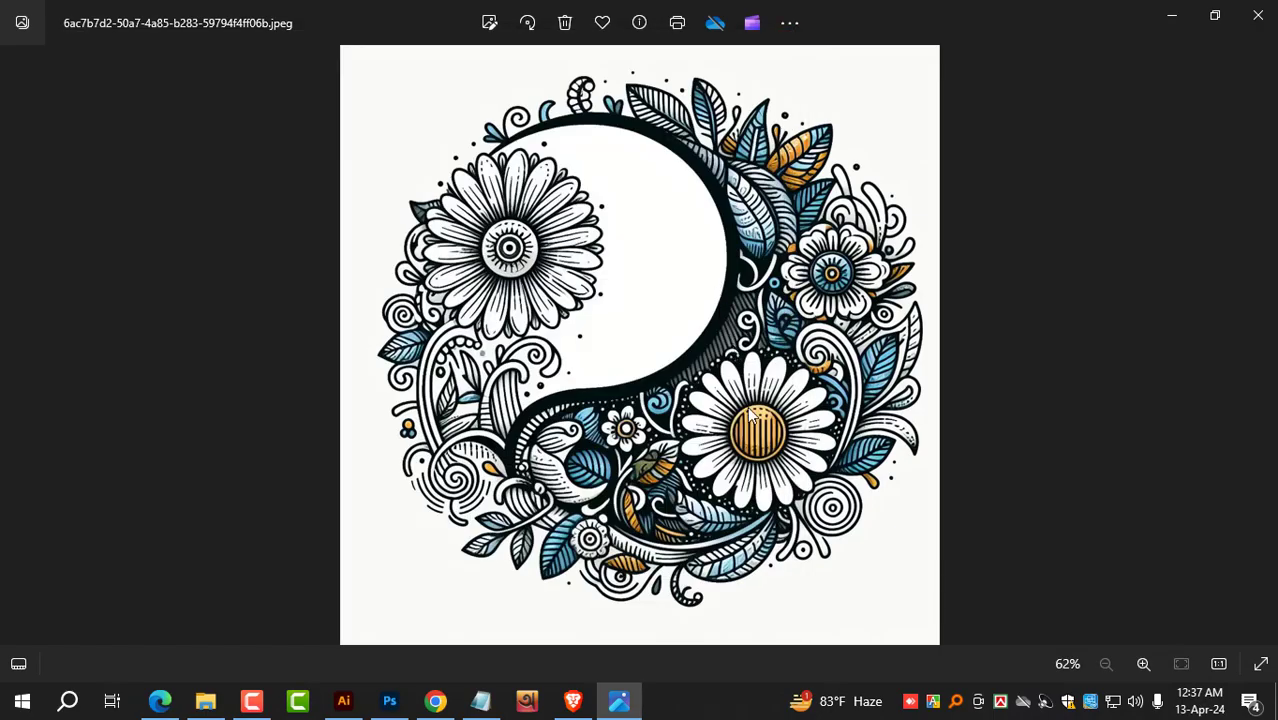
{"action": "scroll", "coordinate": [752, 414], "scroll_direction": "up", "scroll_amount": 8}
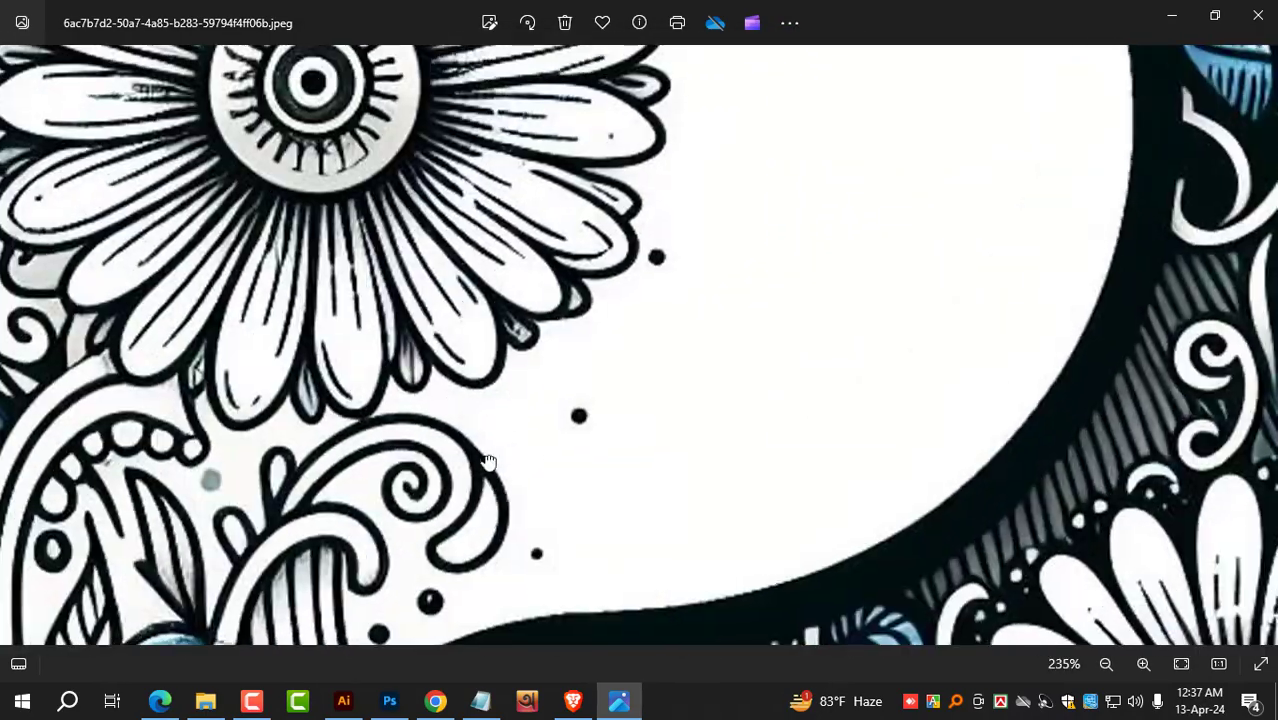
{"action": "left_click_drag", "start_coordinate": [488, 462], "coordinate": [526, 660]}
{"action": "left_click_drag", "start_coordinate": [600, 345], "coordinate": [615, 462]}
{"action": "left_click_drag", "start_coordinate": [848, 446], "coordinate": [825, 612]}
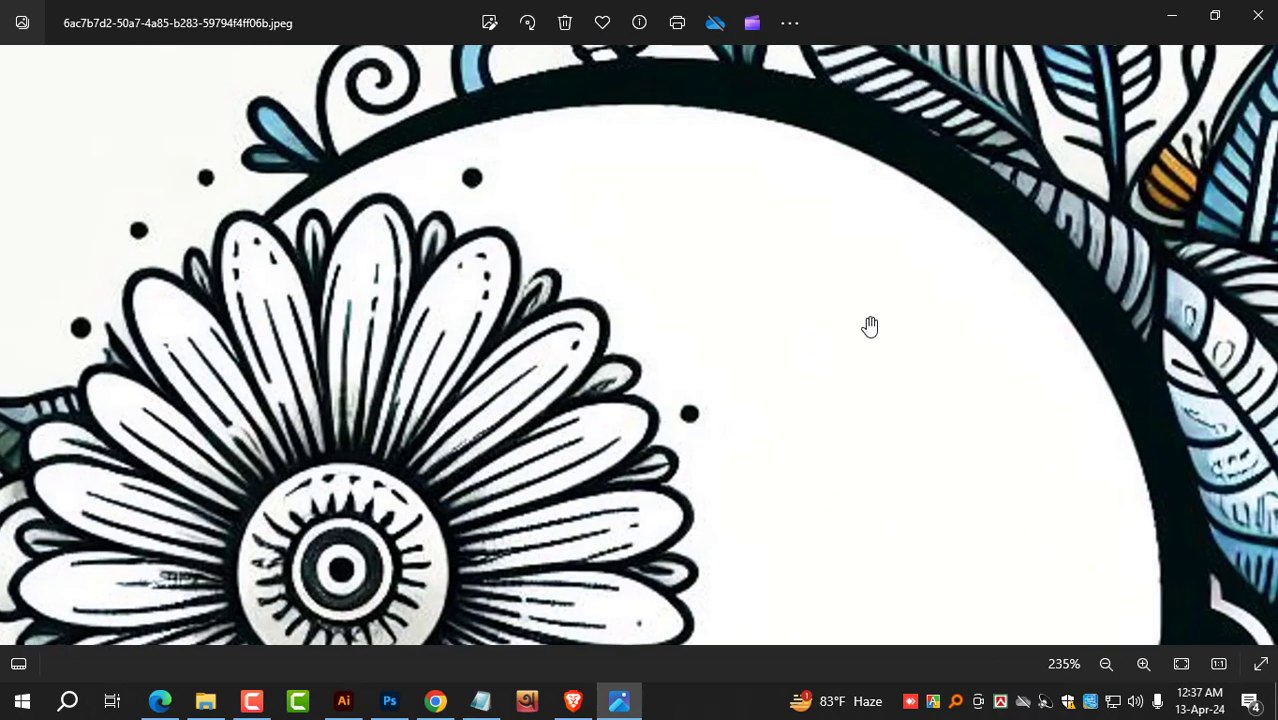
{"action": "left_click_drag", "start_coordinate": [870, 326], "coordinate": [854, 431]}
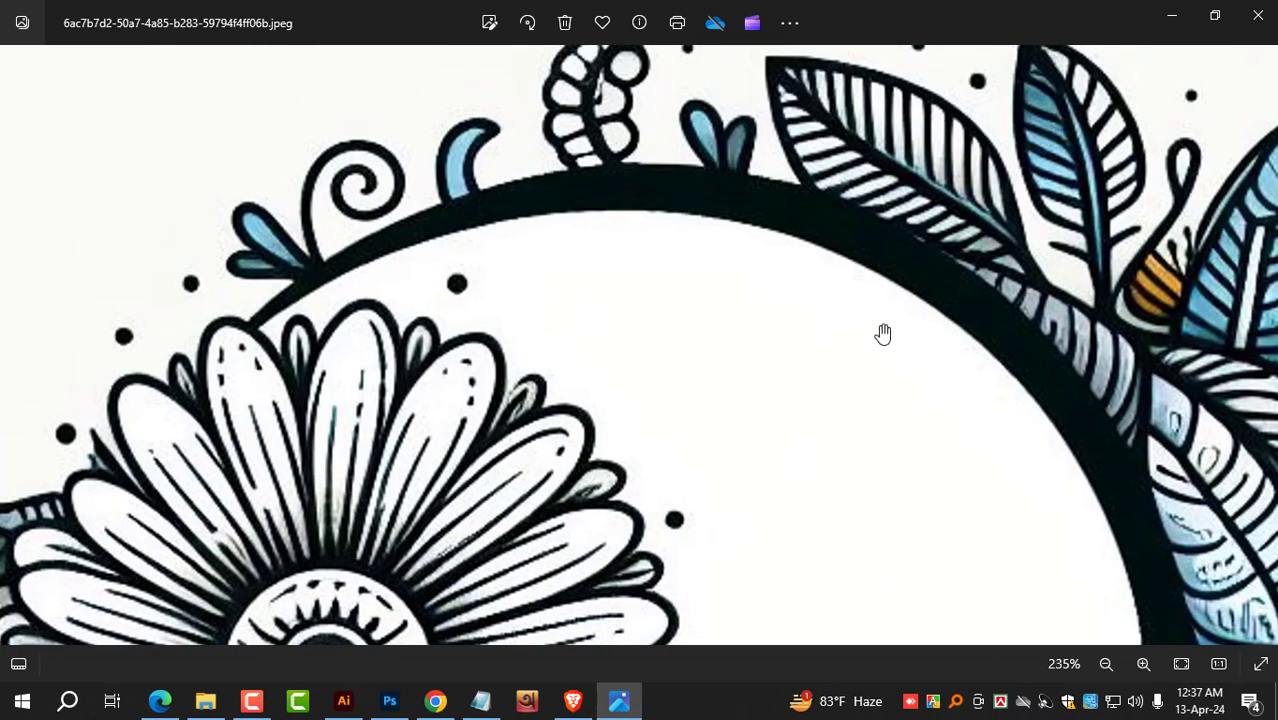
{"action": "scroll", "coordinate": [856, 357], "scroll_direction": "down", "scroll_amount": 3}
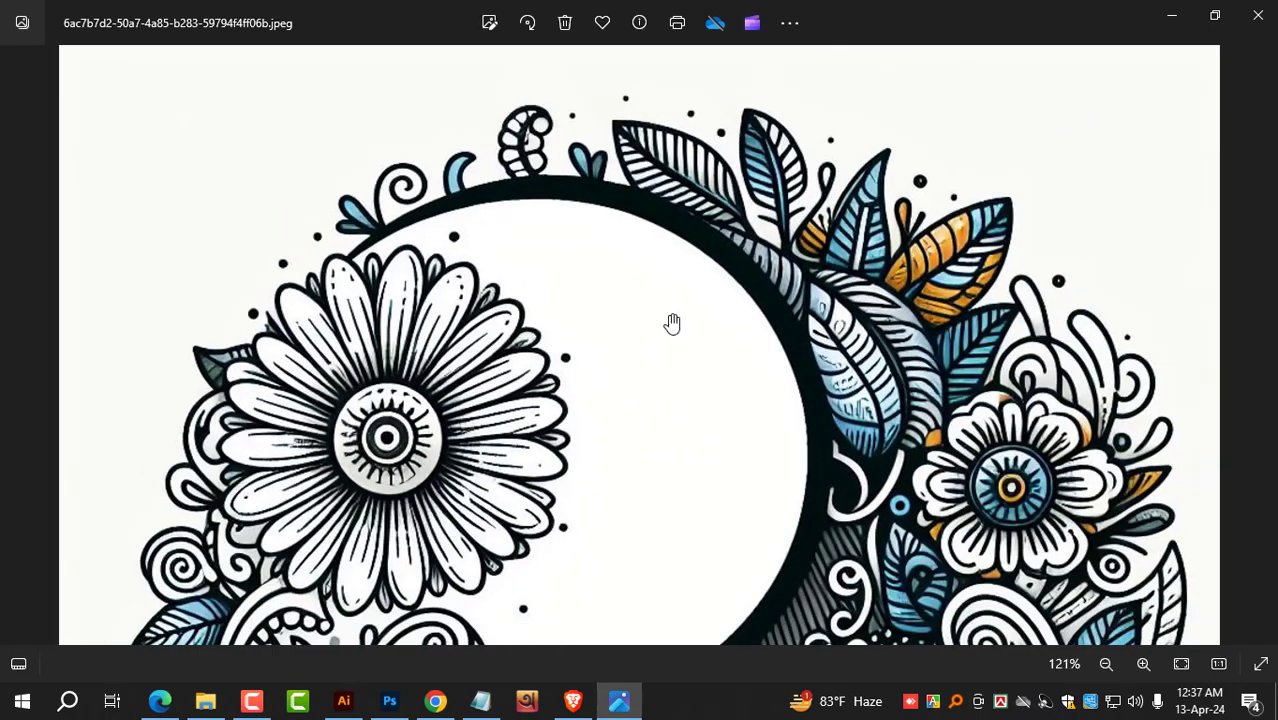
{"action": "left_click_drag", "start_coordinate": [563, 440], "coordinate": [602, 262]}
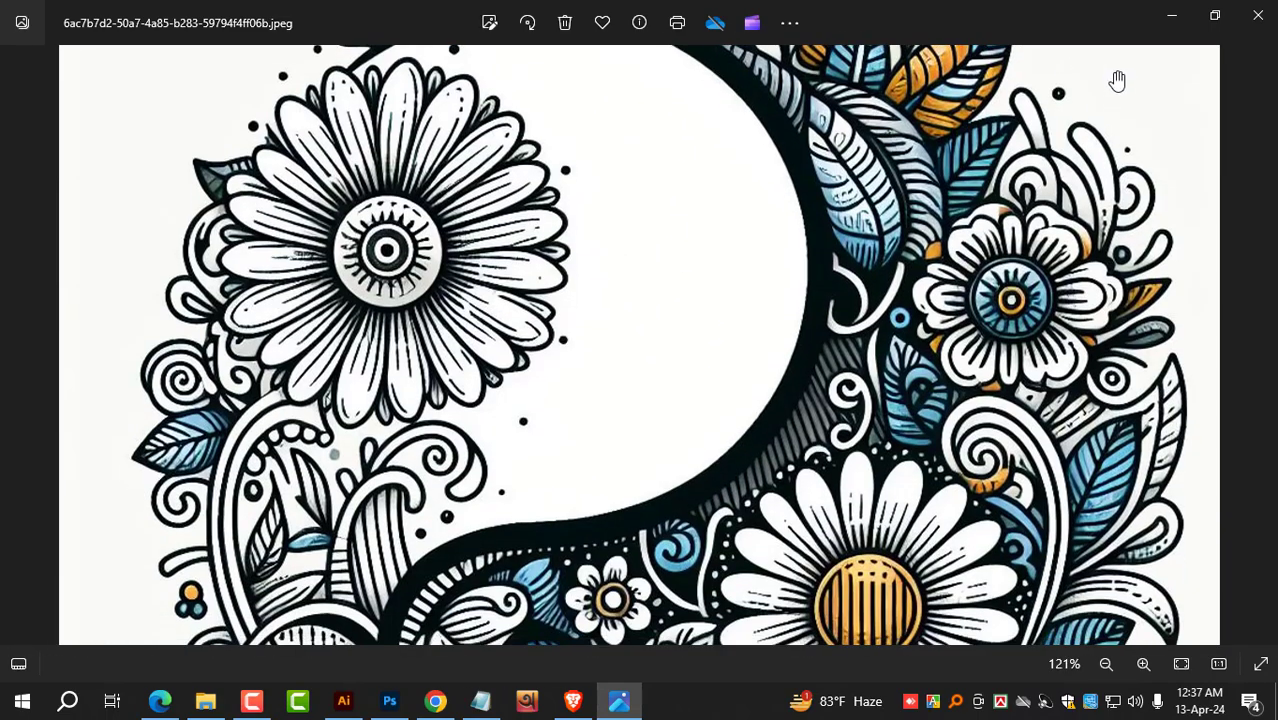
Step: Open the yin-yang flower JPEG 6ac7b7d2-50a7-4a85-b283-59794f4ff06b in Photoshop
{"action": "left_click", "coordinate": [1170, 16]}
{"action": "left_click_drag", "start_coordinate": [428, 215], "coordinate": [634, 358]}
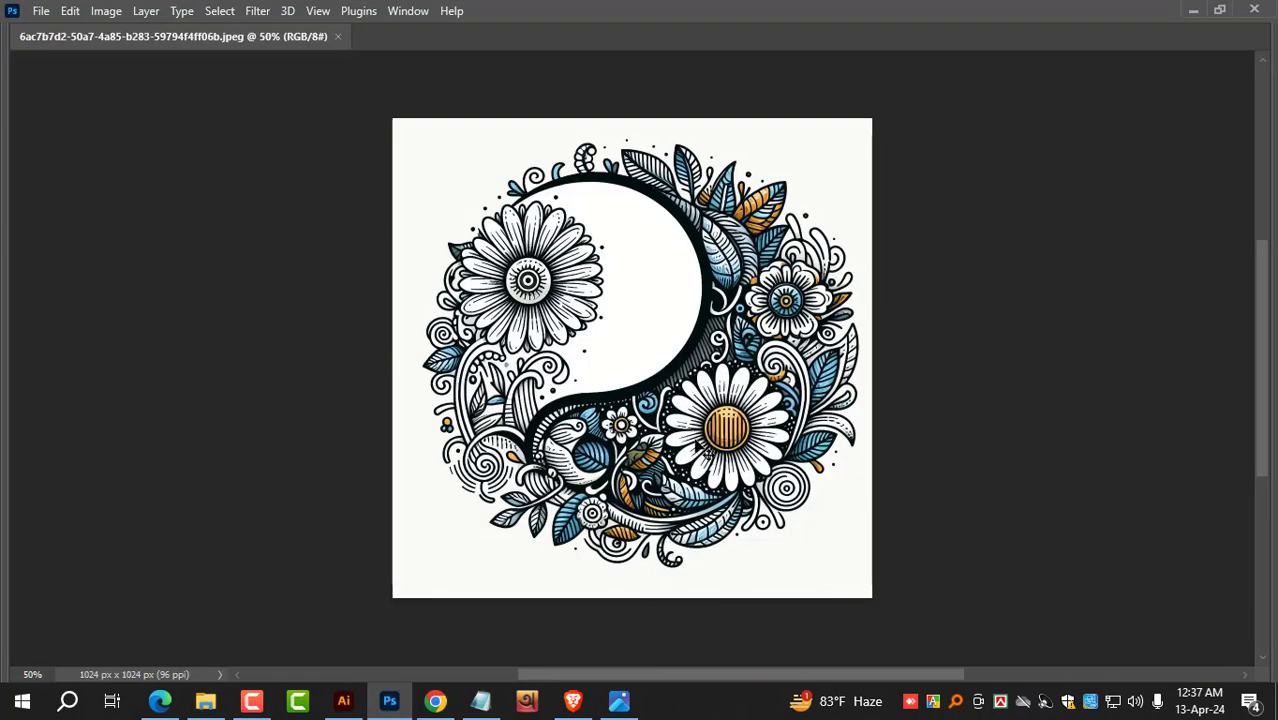
{"action": "left_click_drag", "start_coordinate": [544, 268], "coordinate": [205, 93]}
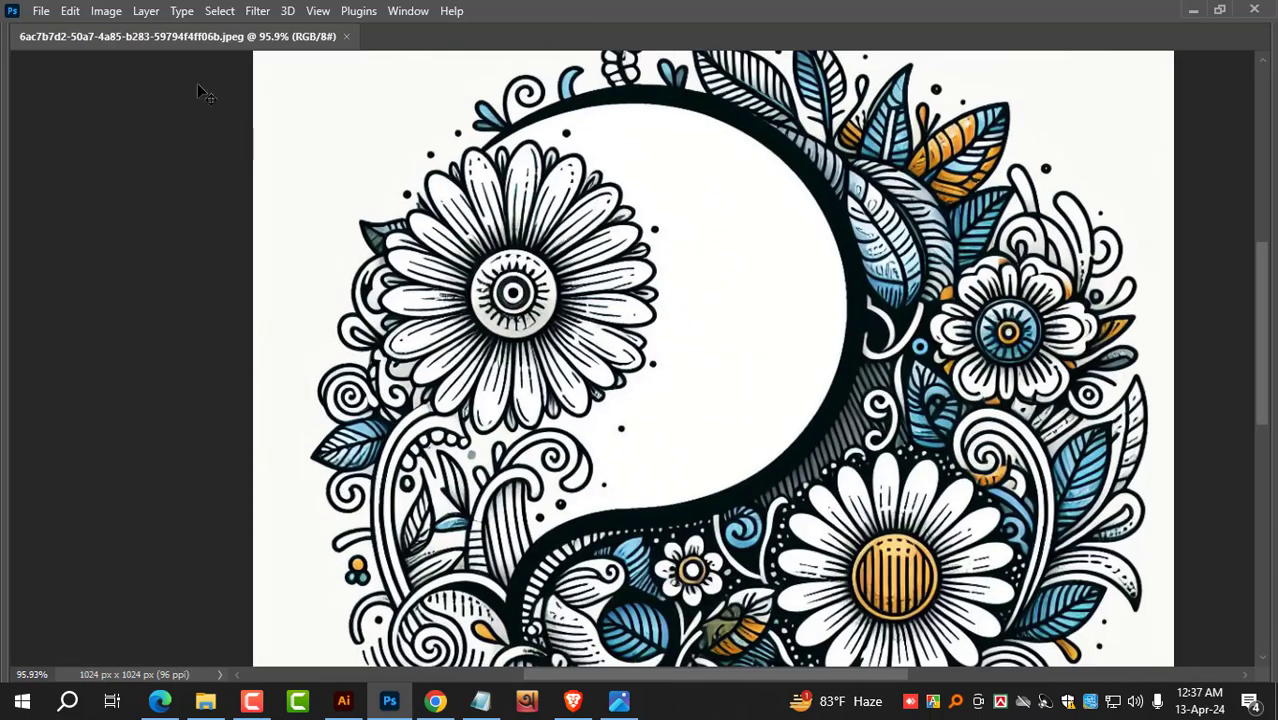
Step: Set the image resolution to 300 pixels/inch with resampling on
{"action": "left_click", "coordinate": [106, 11]}
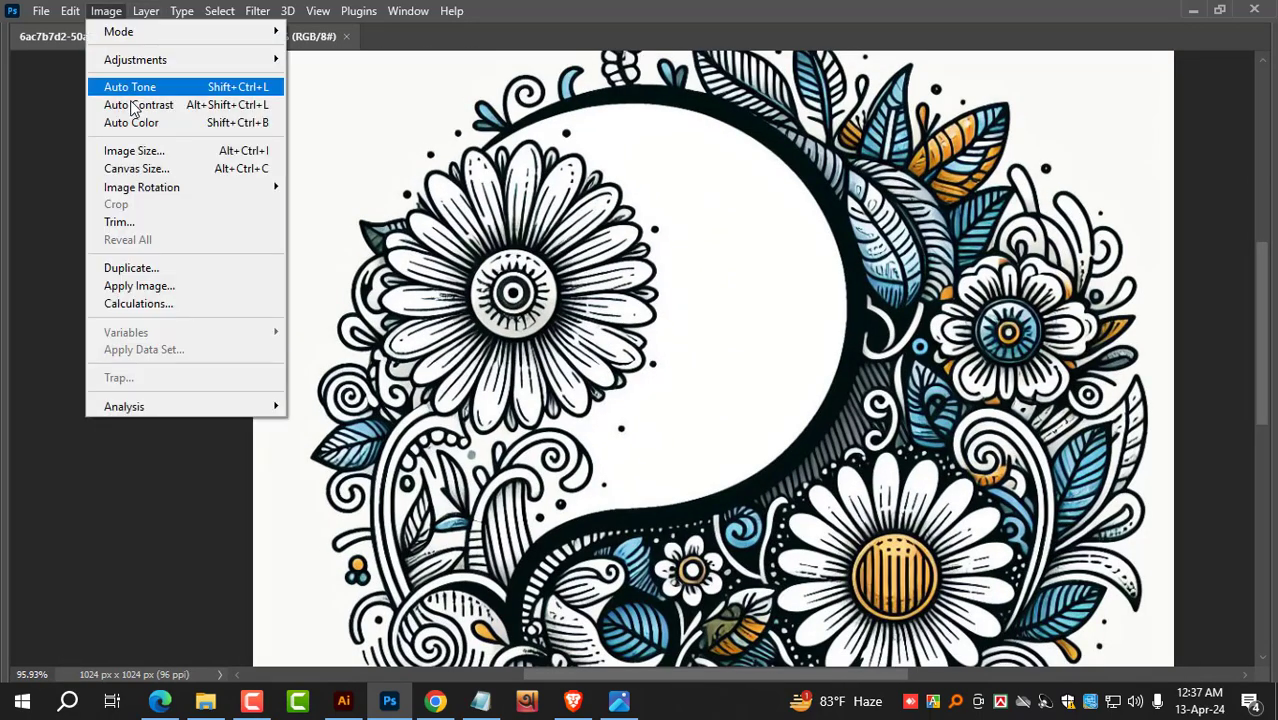
{"action": "left_click", "coordinate": [143, 157]}
{"action": "left_click", "coordinate": [752, 270]}
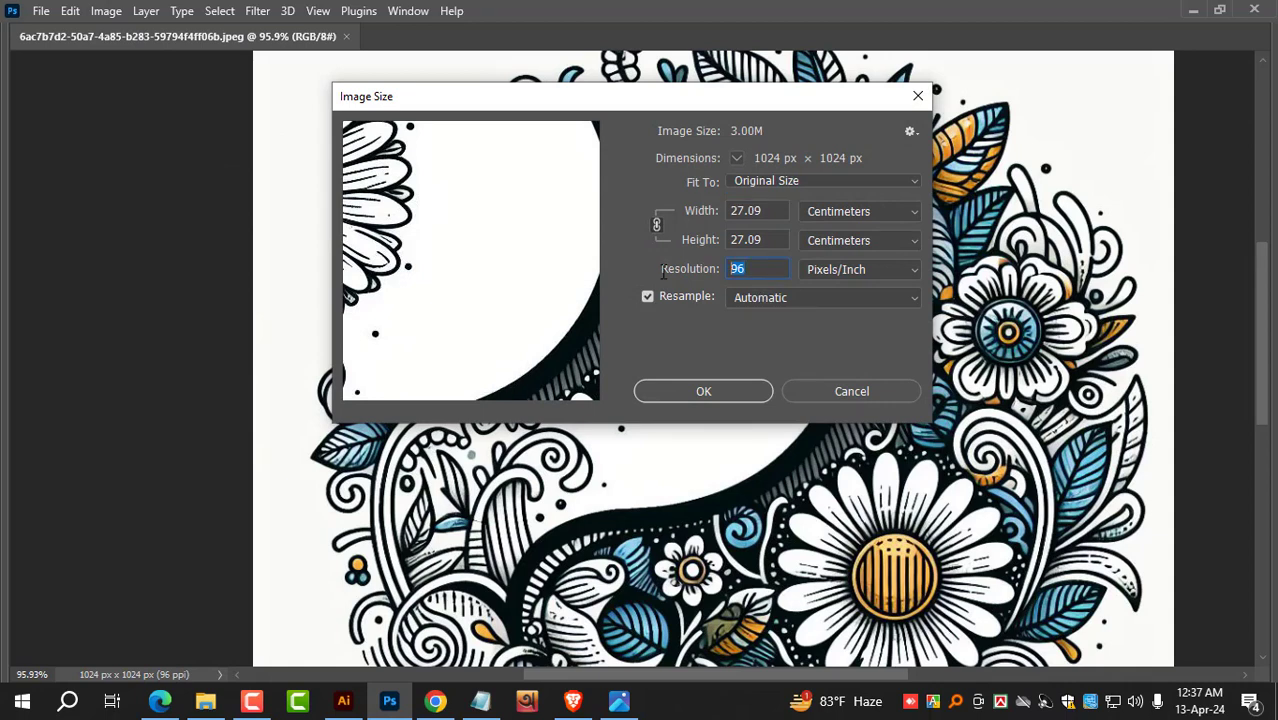
{"action": "type", "text": "300"}
{"action": "key", "text": "Return"}
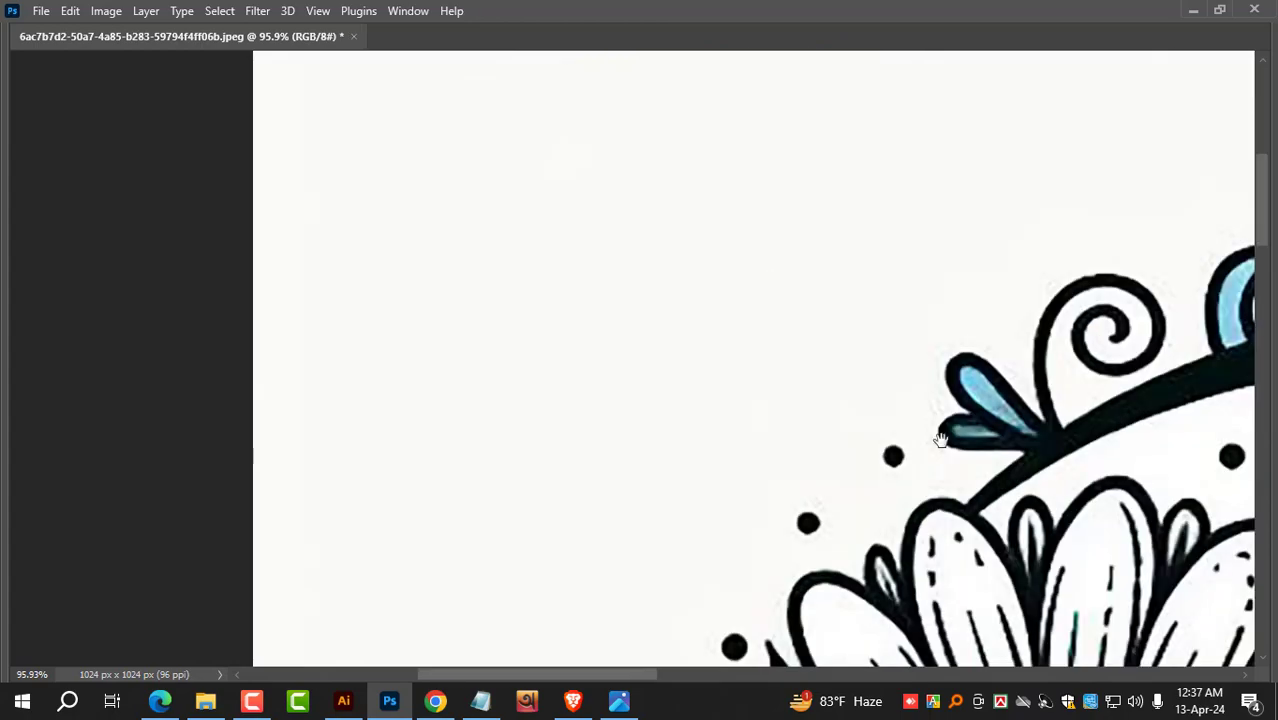
Step: Start an Unsharp Mask filter on the artwork and raise its radius to 84.4 pixels
{"action": "left_click_drag", "start_coordinate": [824, 347], "coordinate": [619, 131]}
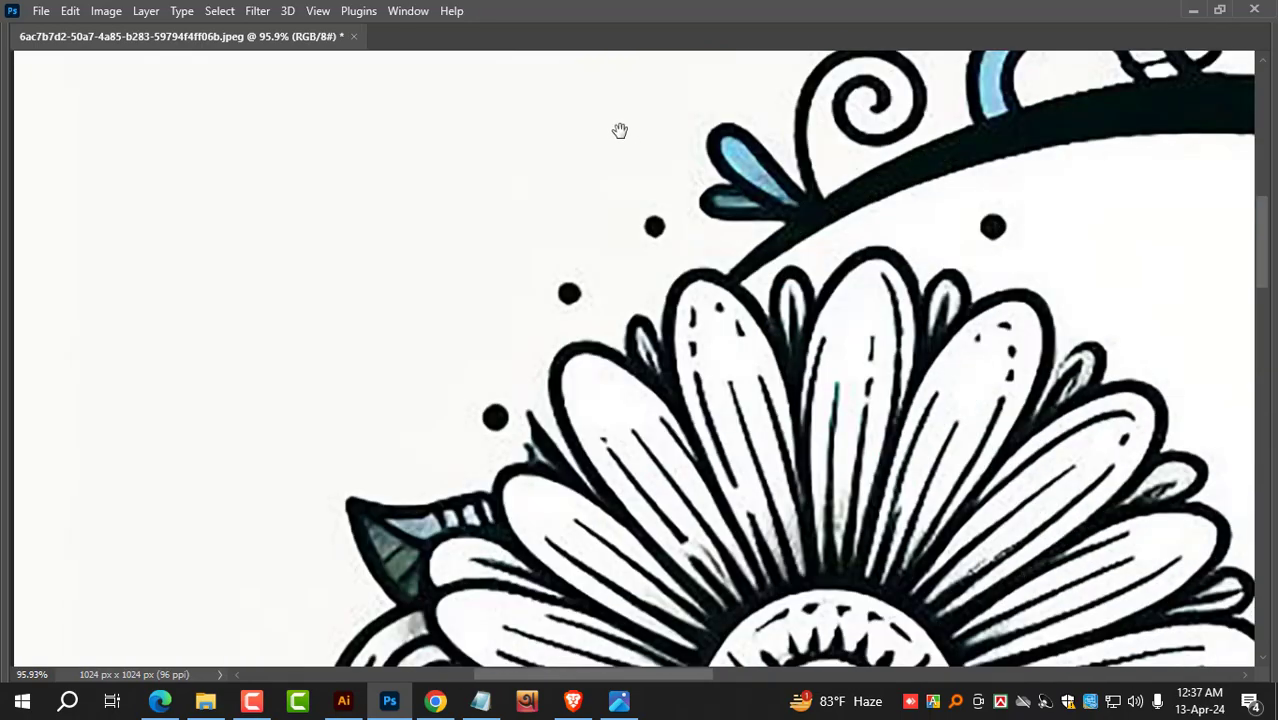
{"action": "left_click_drag", "start_coordinate": [806, 378], "coordinate": [561, 378]}
{"action": "left_click_drag", "start_coordinate": [760, 425], "coordinate": [474, 219]}
{"action": "left_click_drag", "start_coordinate": [590, 428], "coordinate": [668, 428]}
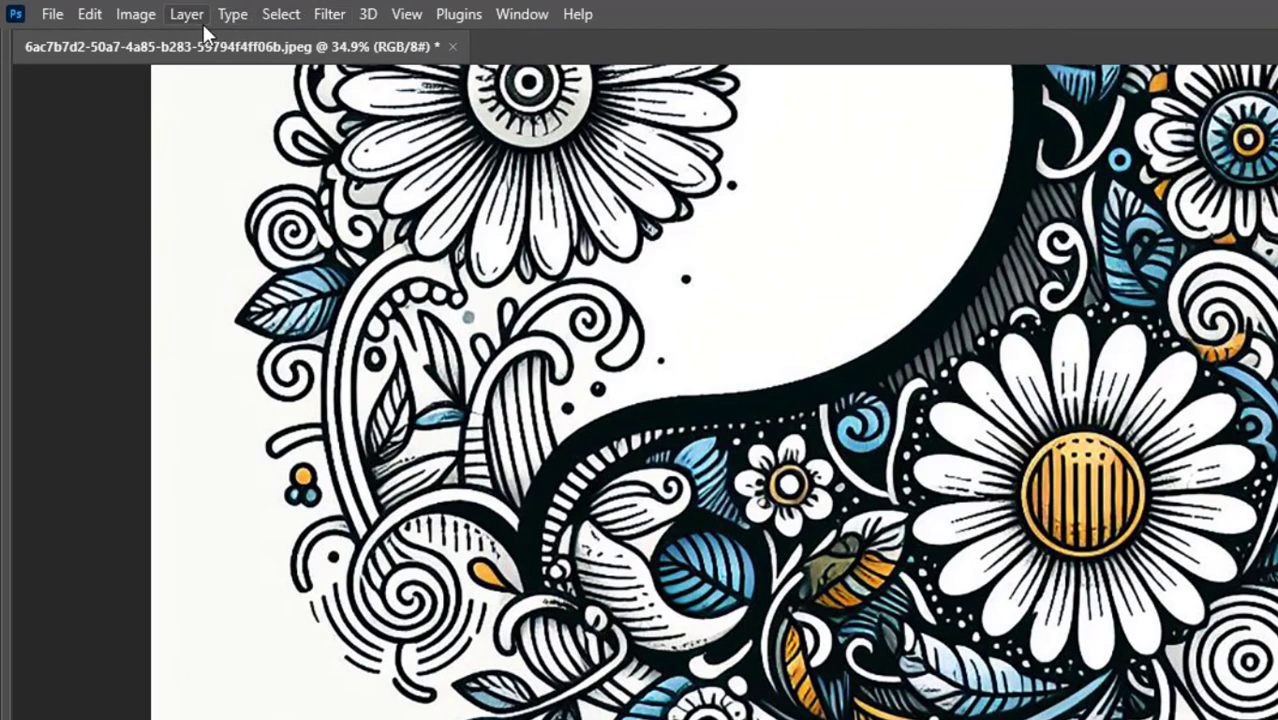
{"action": "left_click", "coordinate": [319, 16]}
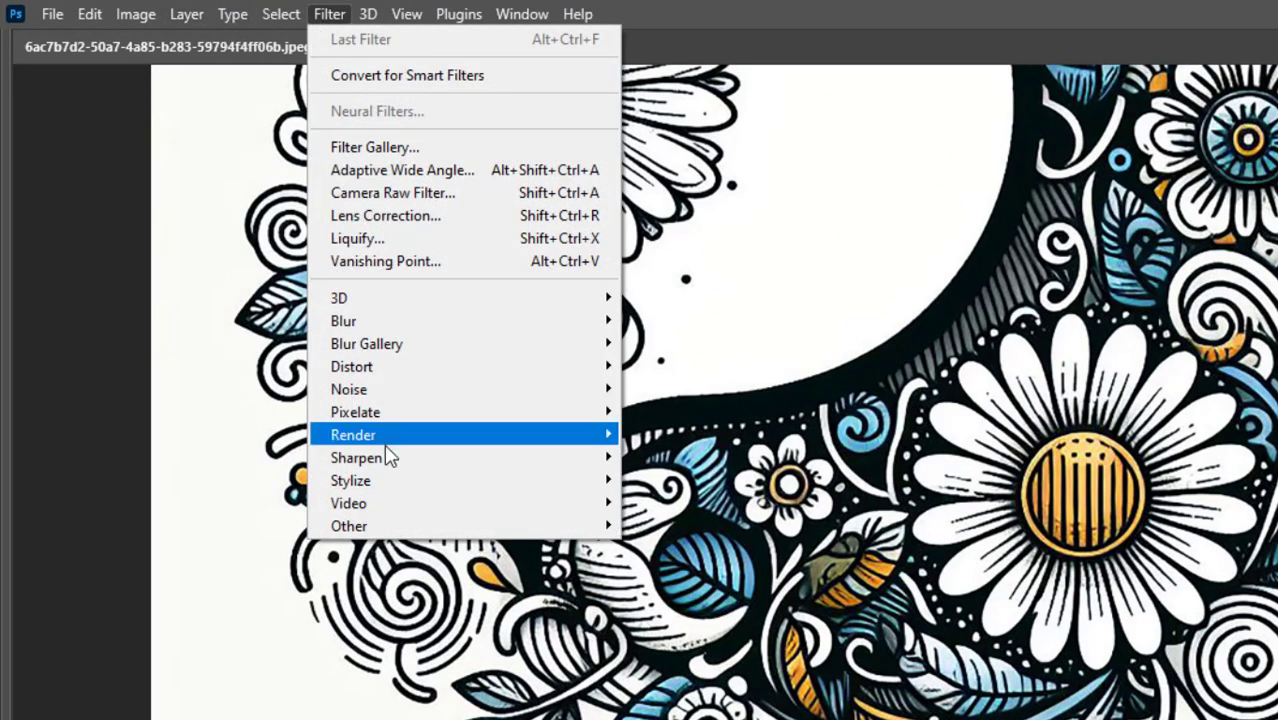
{"action": "mouse_move", "coordinate": [389, 461]}
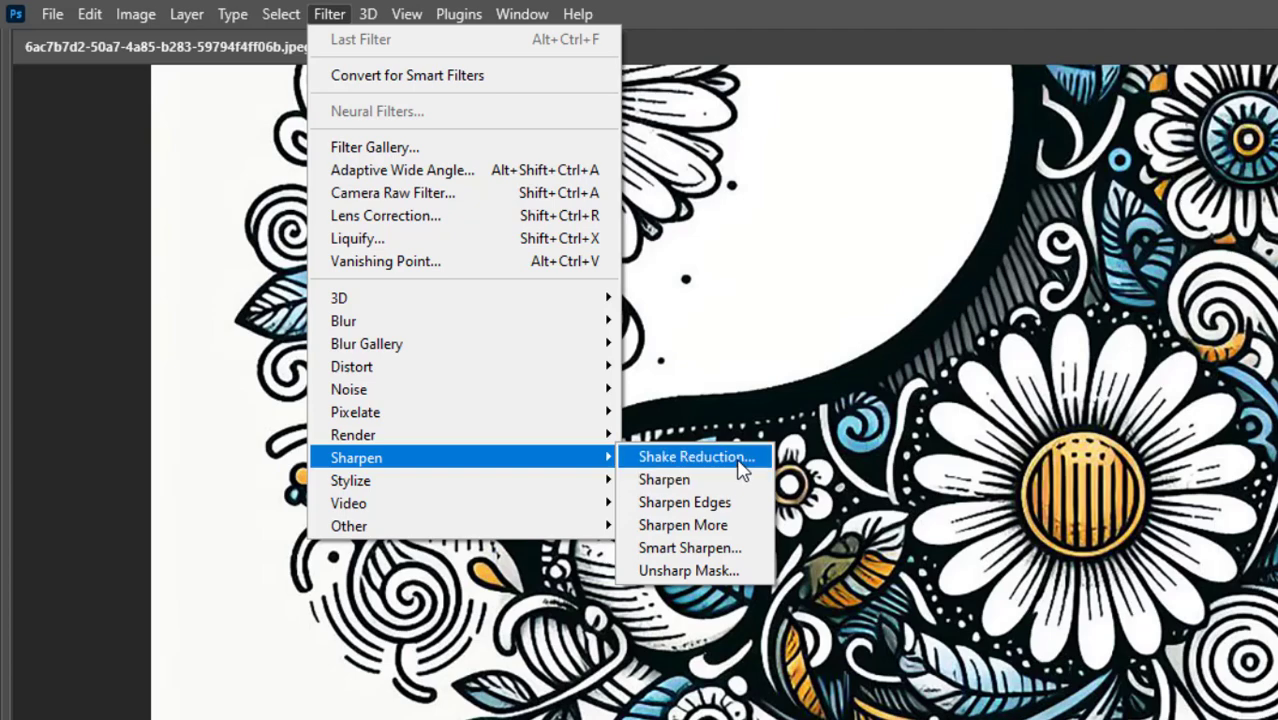
{"action": "left_click", "coordinate": [729, 578]}
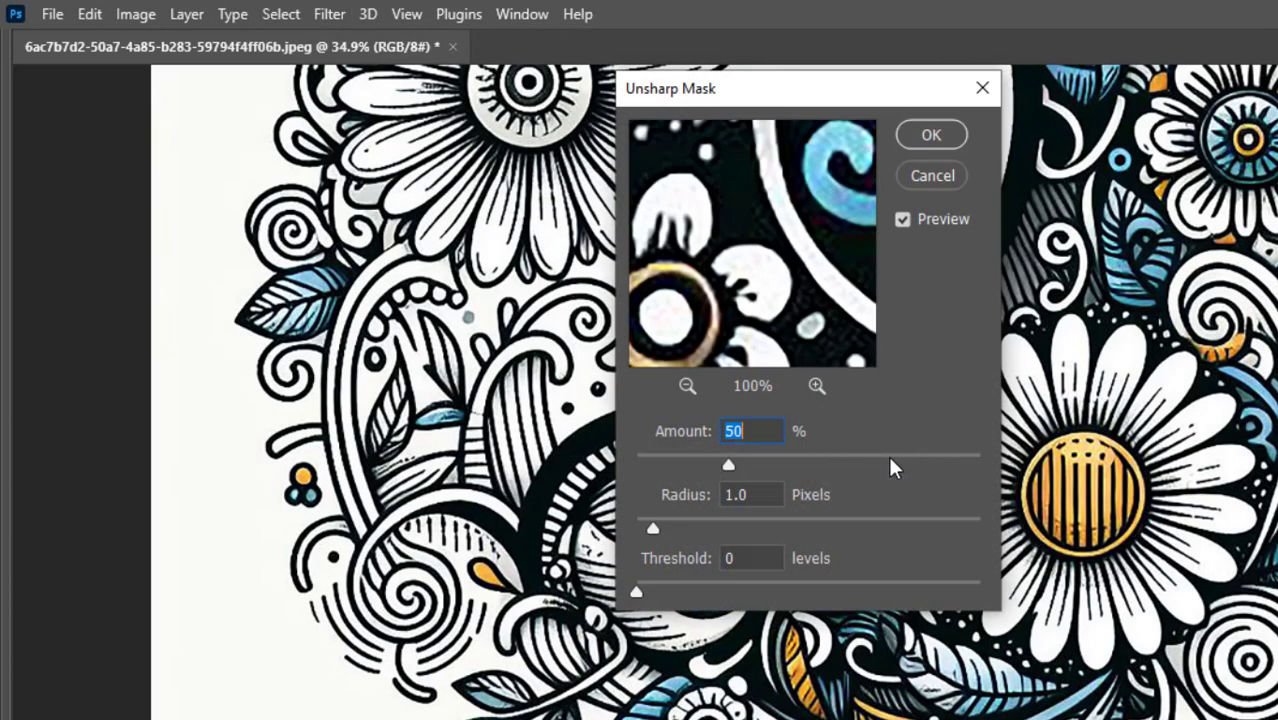
{"action": "left_click_drag", "start_coordinate": [829, 97], "coordinate": [1108, 143]}
{"action": "left_click_drag", "start_coordinate": [957, 576], "coordinate": [1087, 575]}
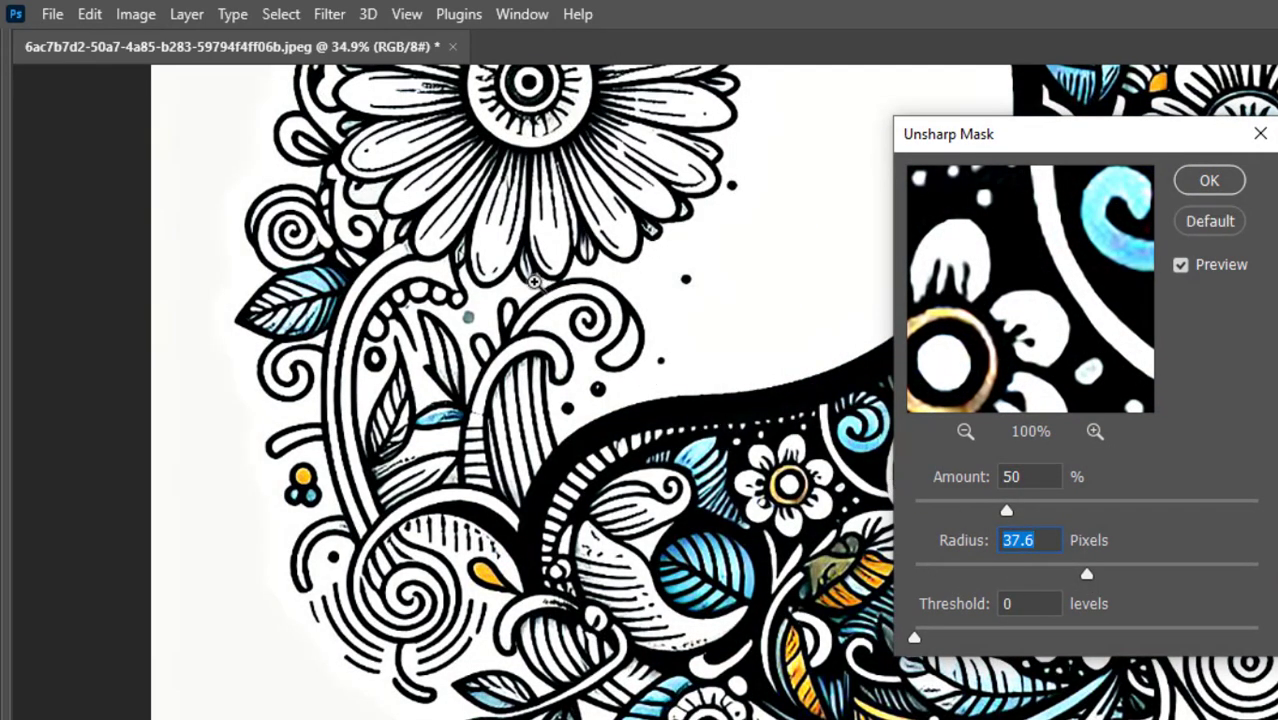
{"action": "left_click_drag", "start_coordinate": [543, 249], "coordinate": [688, 365]}
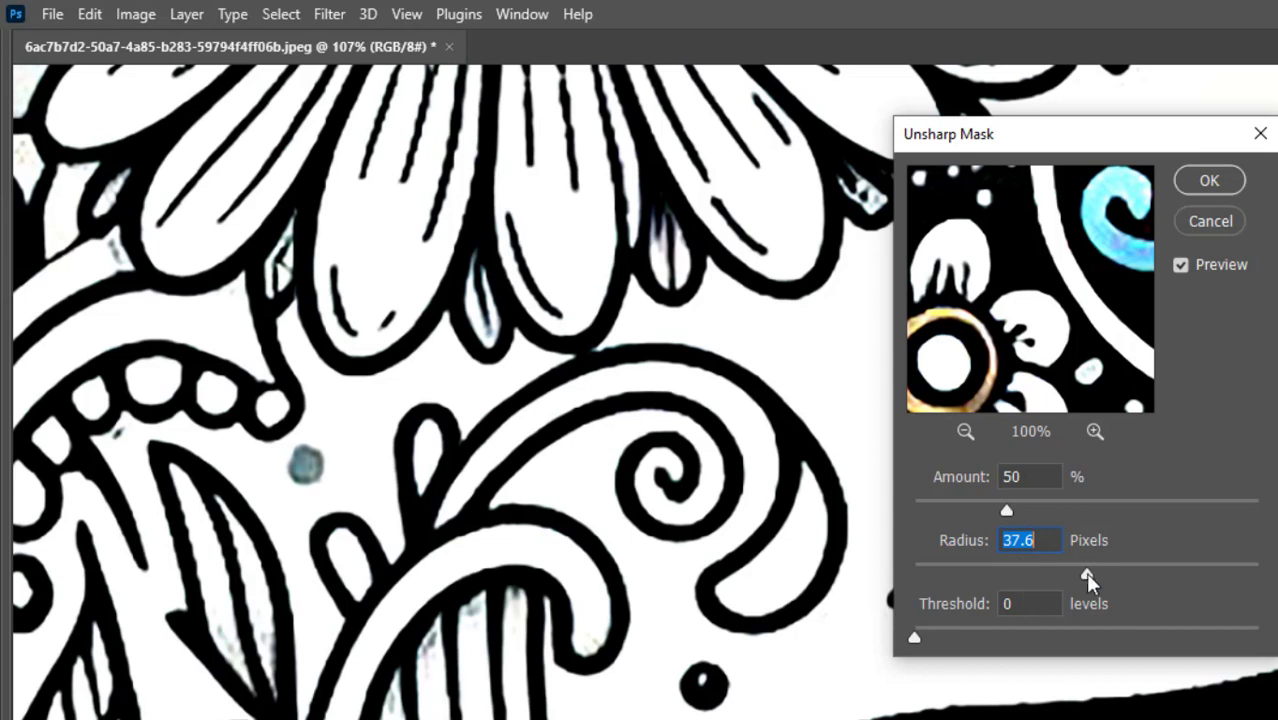
{"action": "left_click_drag", "start_coordinate": [1087, 575], "coordinate": [1123, 573]}
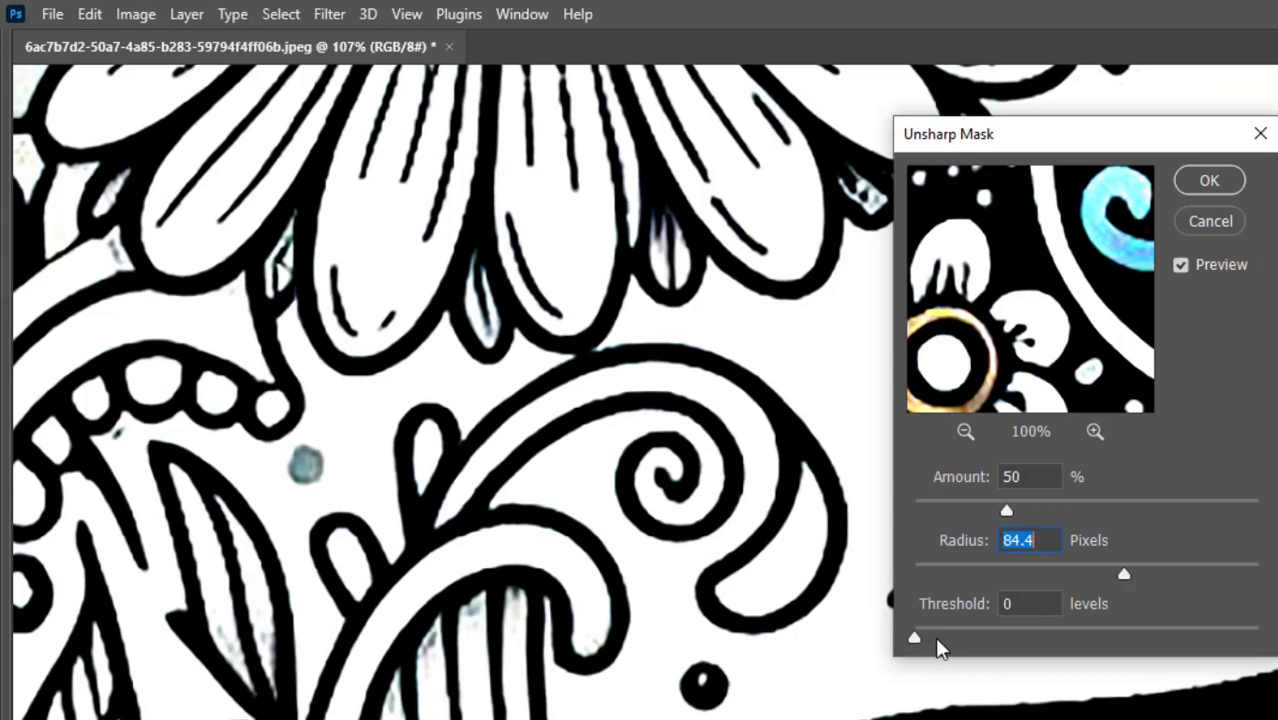
Step: Apply the Unsharp Mask with amount 127%, radius 154.3 pixels and threshold 43 levels
{"action": "left_click_drag", "start_coordinate": [937, 638], "coordinate": [1004, 640]}
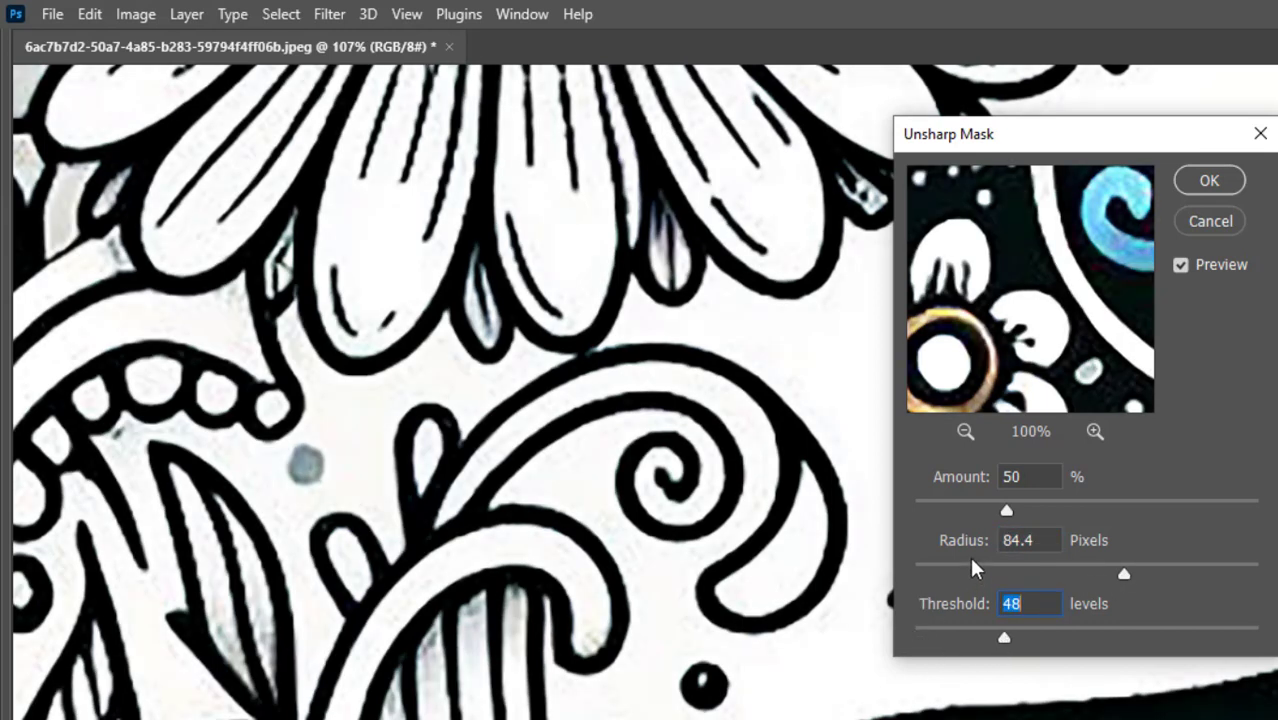
{"action": "left_click_drag", "start_coordinate": [1006, 508], "coordinate": [1072, 507]}
{"action": "left_click_drag", "start_coordinate": [1006, 637], "coordinate": [1051, 631]}
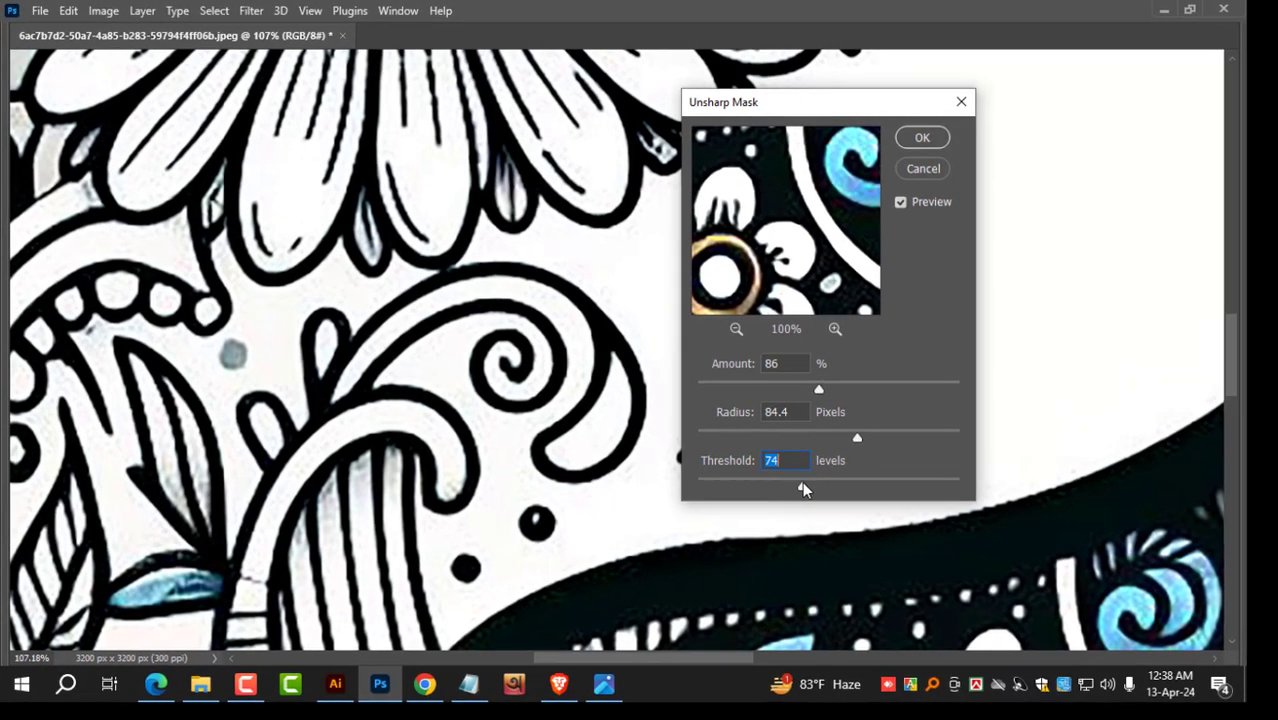
{"action": "left_click_drag", "start_coordinate": [802, 488], "coordinate": [758, 489]}
{"action": "left_click_drag", "start_coordinate": [820, 389], "coordinate": [858, 396]}
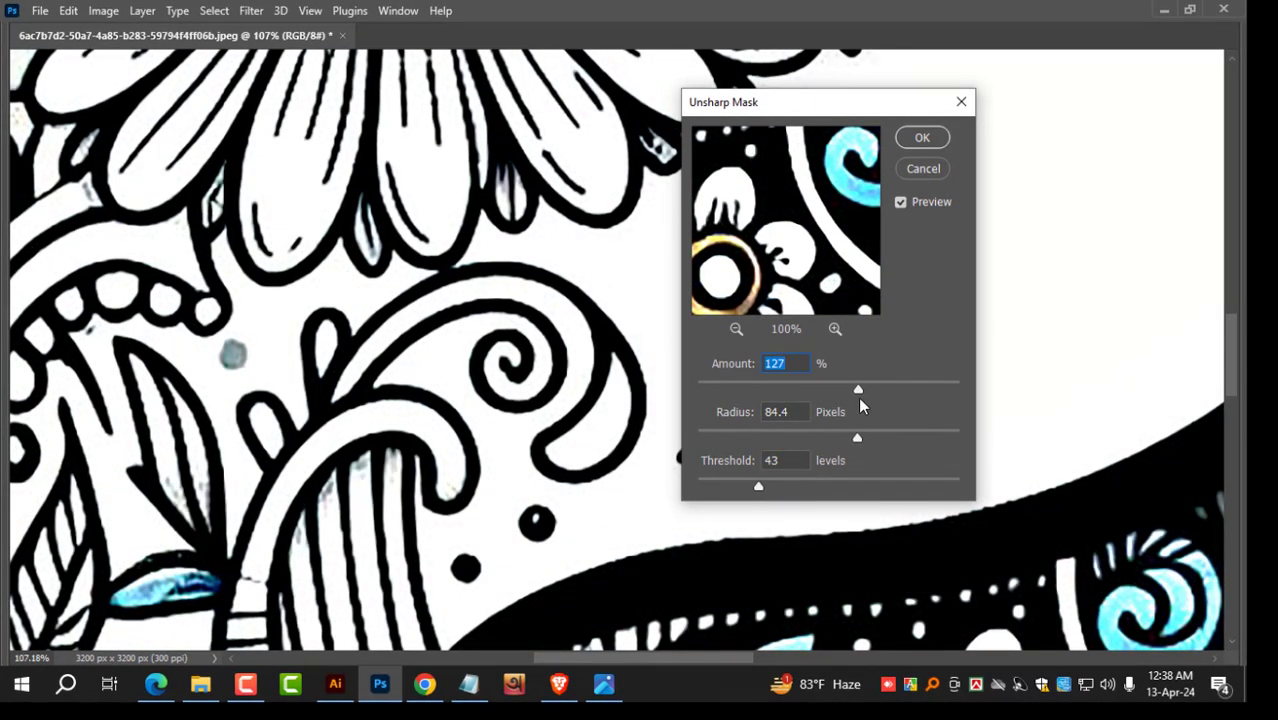
{"action": "left_click_drag", "start_coordinate": [858, 440], "coordinate": [889, 440]}
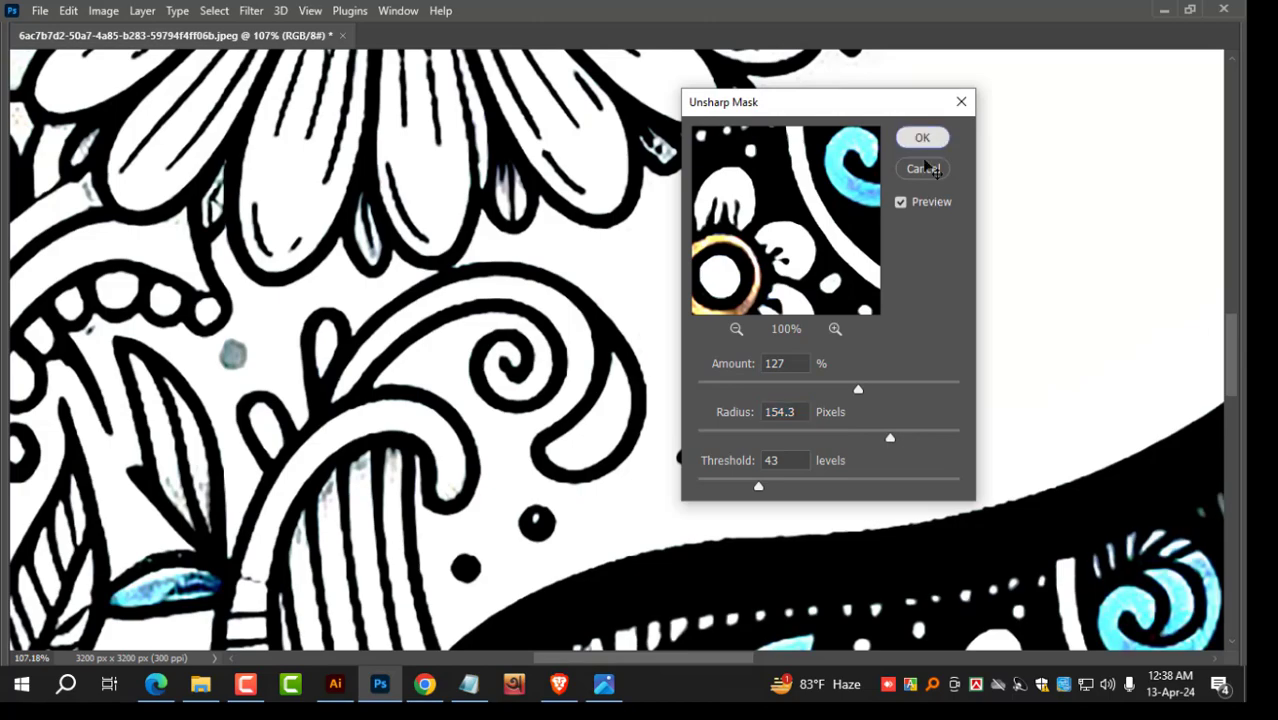
{"action": "left_click", "coordinate": [922, 140]}
Step: Add a Black & White adjustment layer above the Background layer
{"action": "left_click_drag", "start_coordinate": [788, 358], "coordinate": [690, 372]}
{"action": "left_click_drag", "start_coordinate": [968, 390], "coordinate": [752, 299]}
{"action": "left_click_drag", "start_coordinate": [690, 297], "coordinate": [840, 330]}
{"action": "left_click_drag", "start_coordinate": [558, 239], "coordinate": [616, 304]}
{"action": "key", "text": "Tab"}
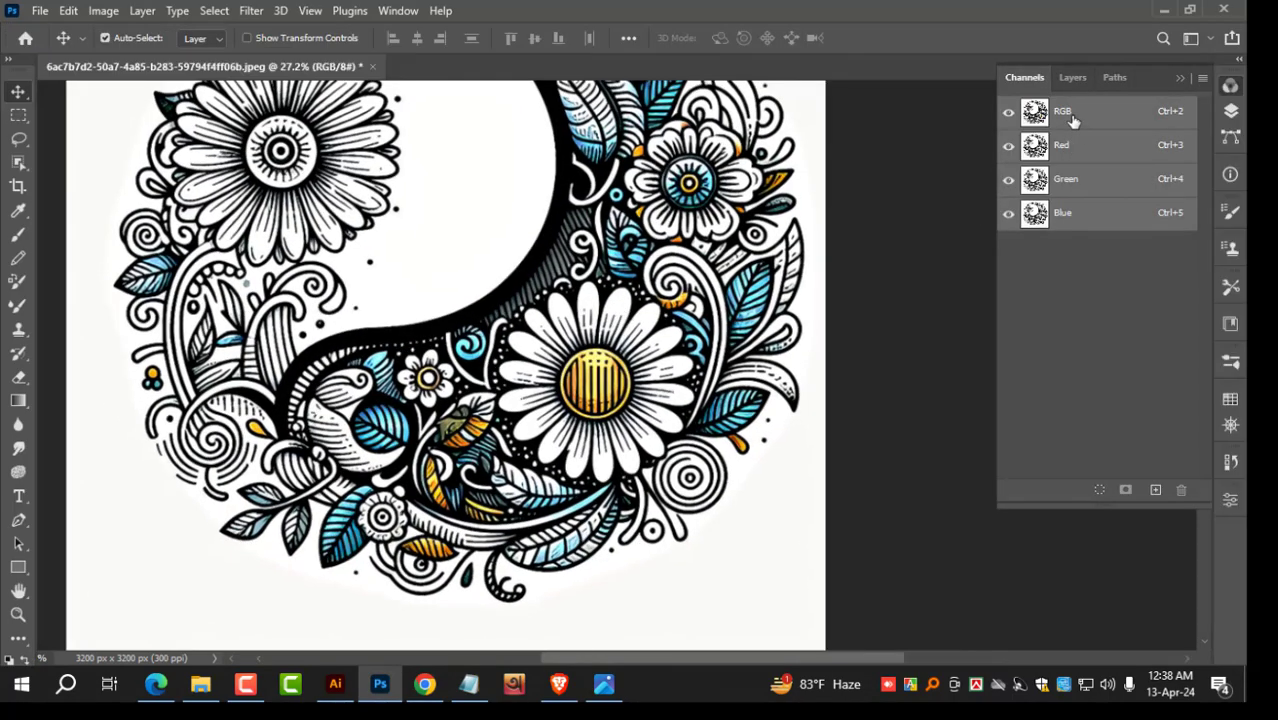
{"action": "key", "text": "ctrl+0"}
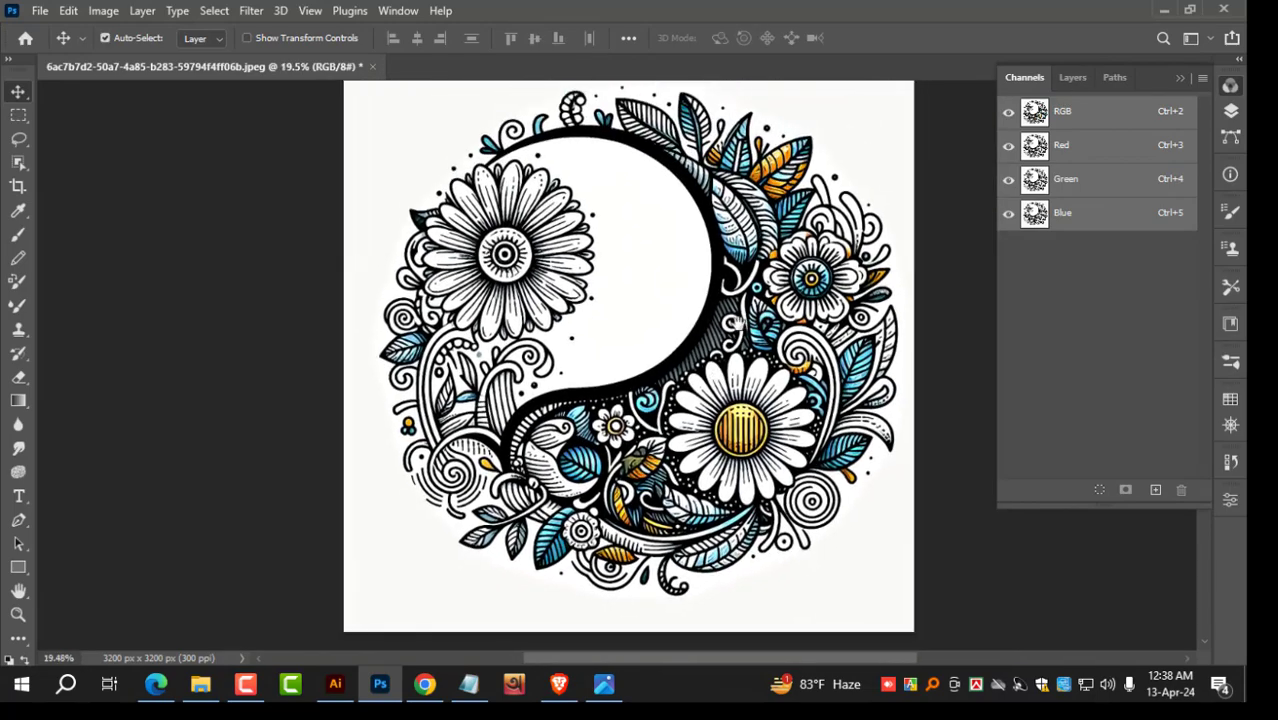
{"action": "scroll", "coordinate": [757, 240], "scroll_direction": "up", "scroll_amount": 1}
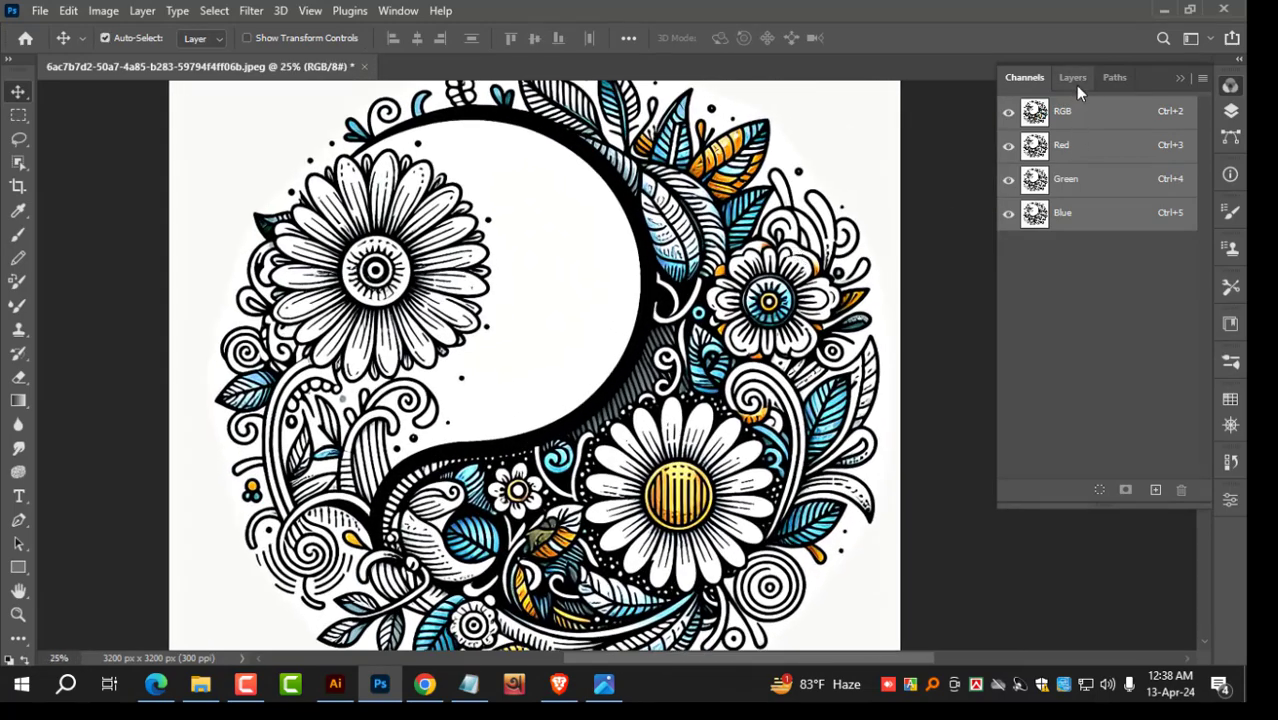
{"action": "left_click", "coordinate": [1076, 84]}
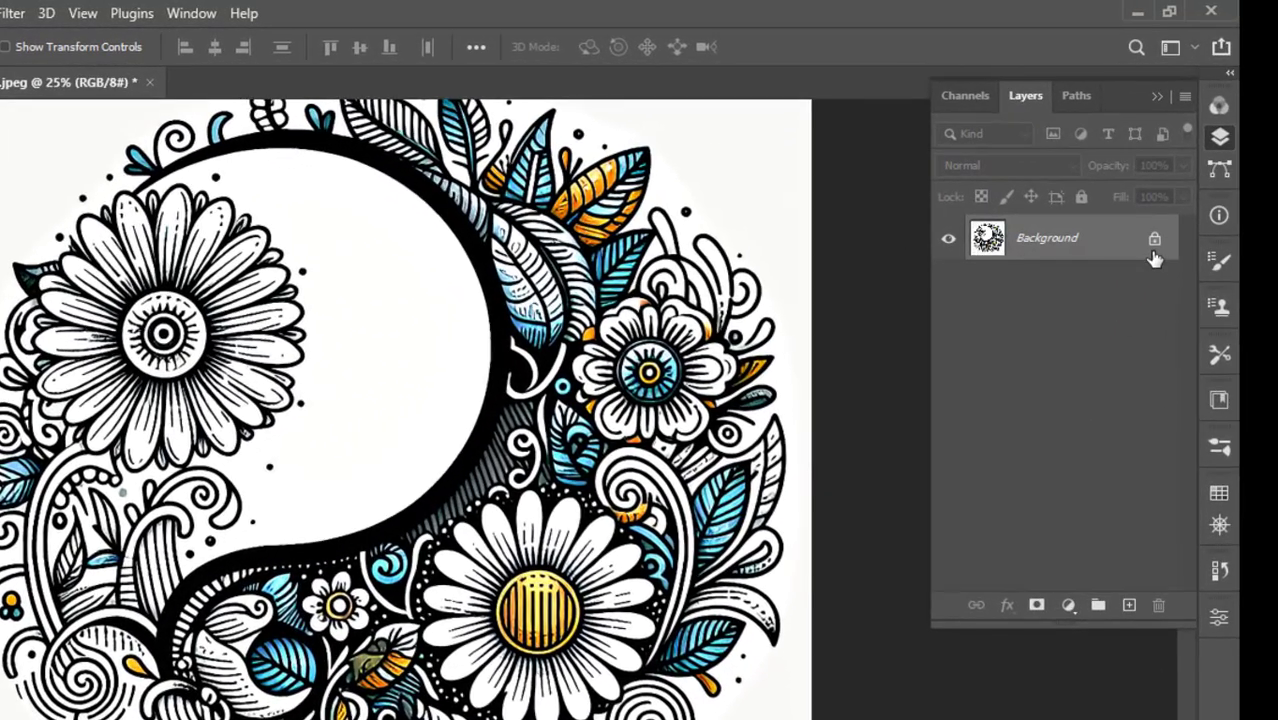
{"action": "left_click", "coordinate": [1069, 603]}
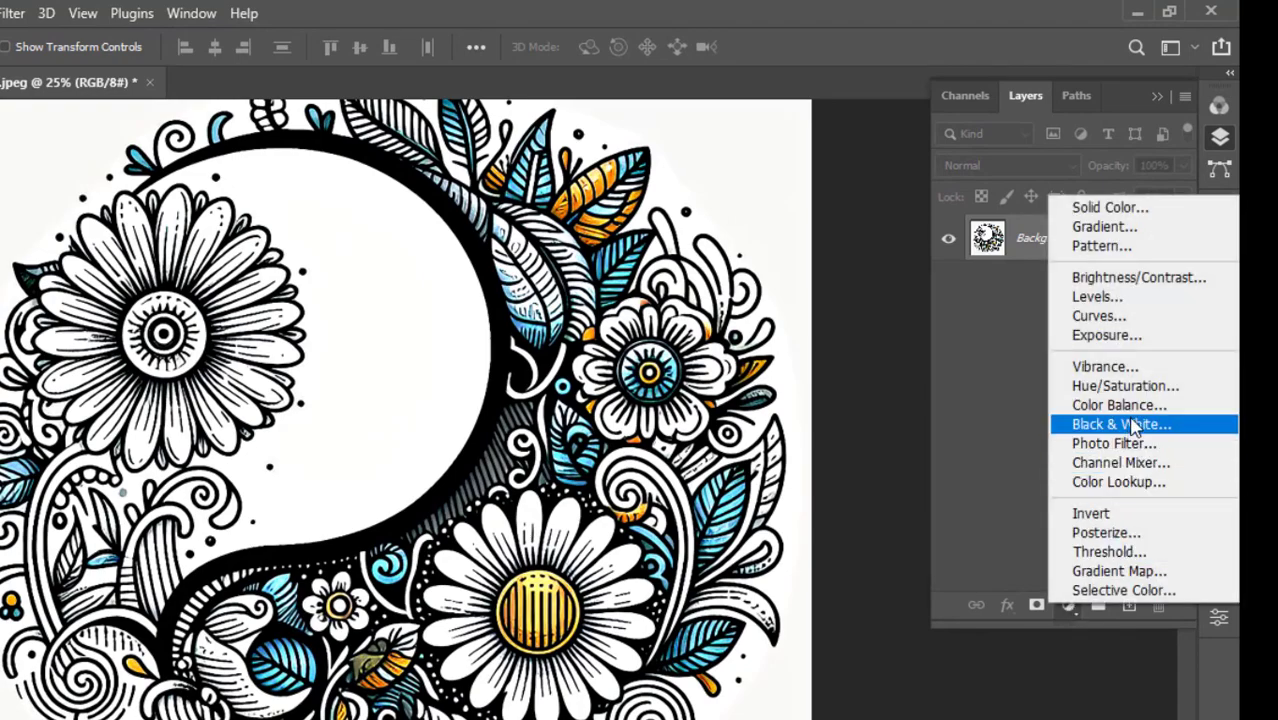
{"action": "left_click", "coordinate": [1128, 424]}
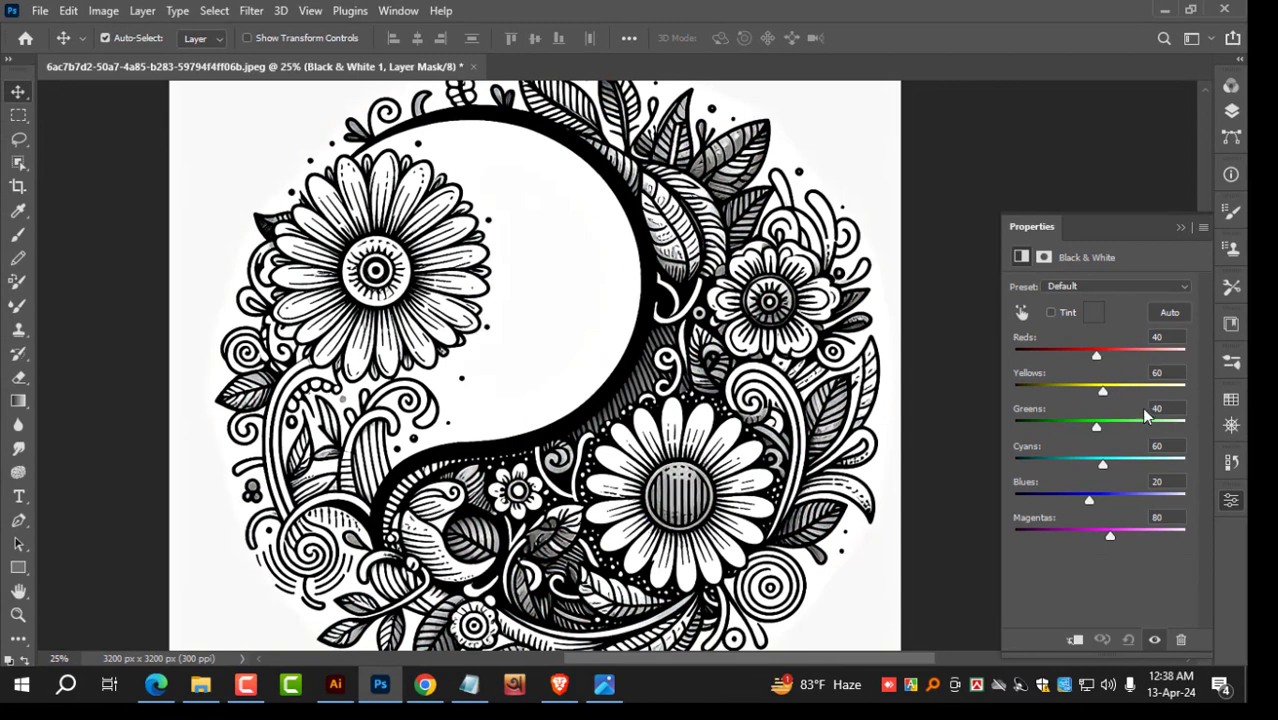
Step: Set the Black & White adjustment to reds 263, yellows 284, greens 300, cyans 297, blues 300 and magentas 300
{"action": "left_click_drag", "start_coordinate": [1100, 356], "coordinate": [1166, 358]}
{"action": "left_click_drag", "start_coordinate": [1104, 392], "coordinate": [1180, 392]}
{"action": "left_click_drag", "start_coordinate": [1105, 430], "coordinate": [1197, 434]}
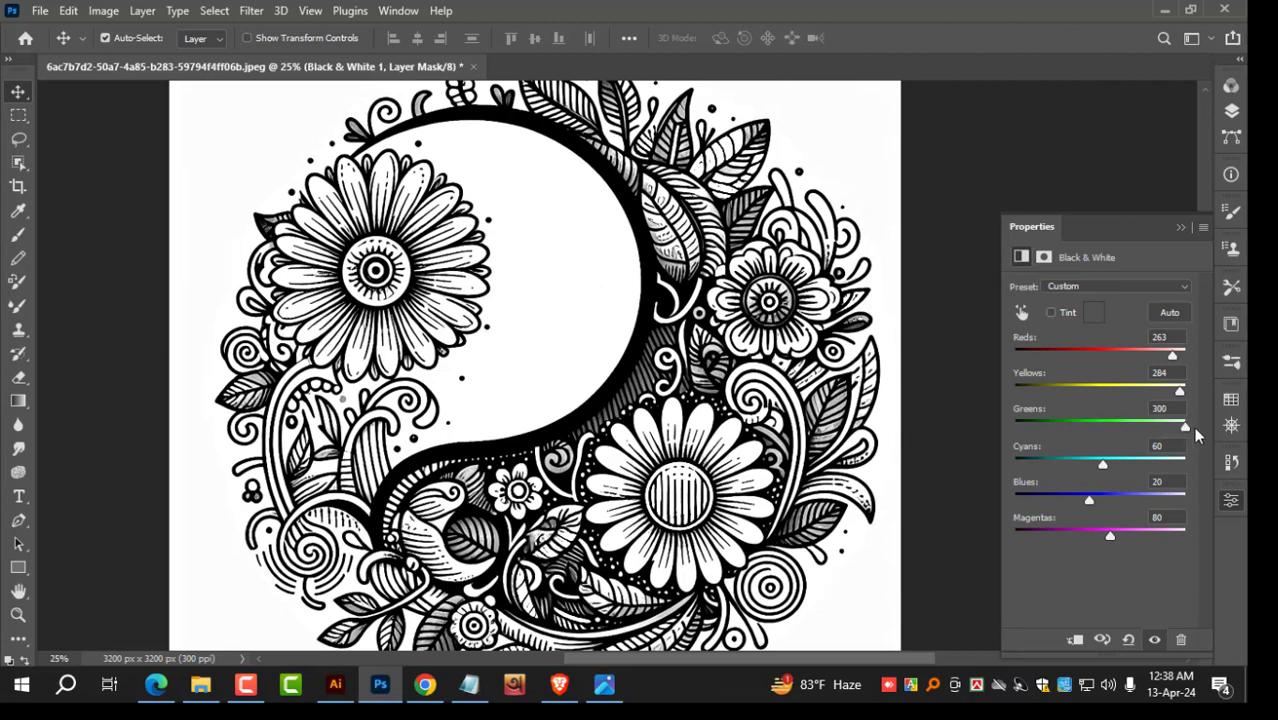
{"action": "left_click_drag", "start_coordinate": [1104, 464], "coordinate": [1186, 466]}
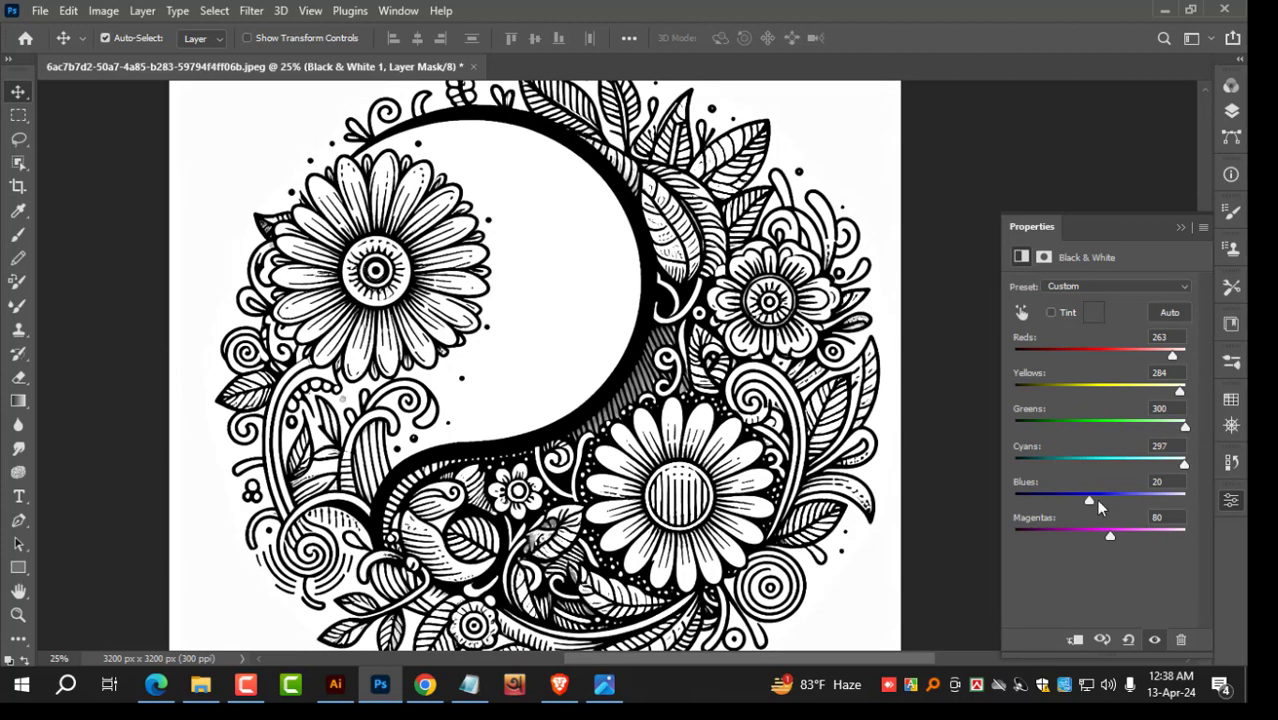
{"action": "left_click_drag", "start_coordinate": [1090, 499], "coordinate": [1189, 499]}
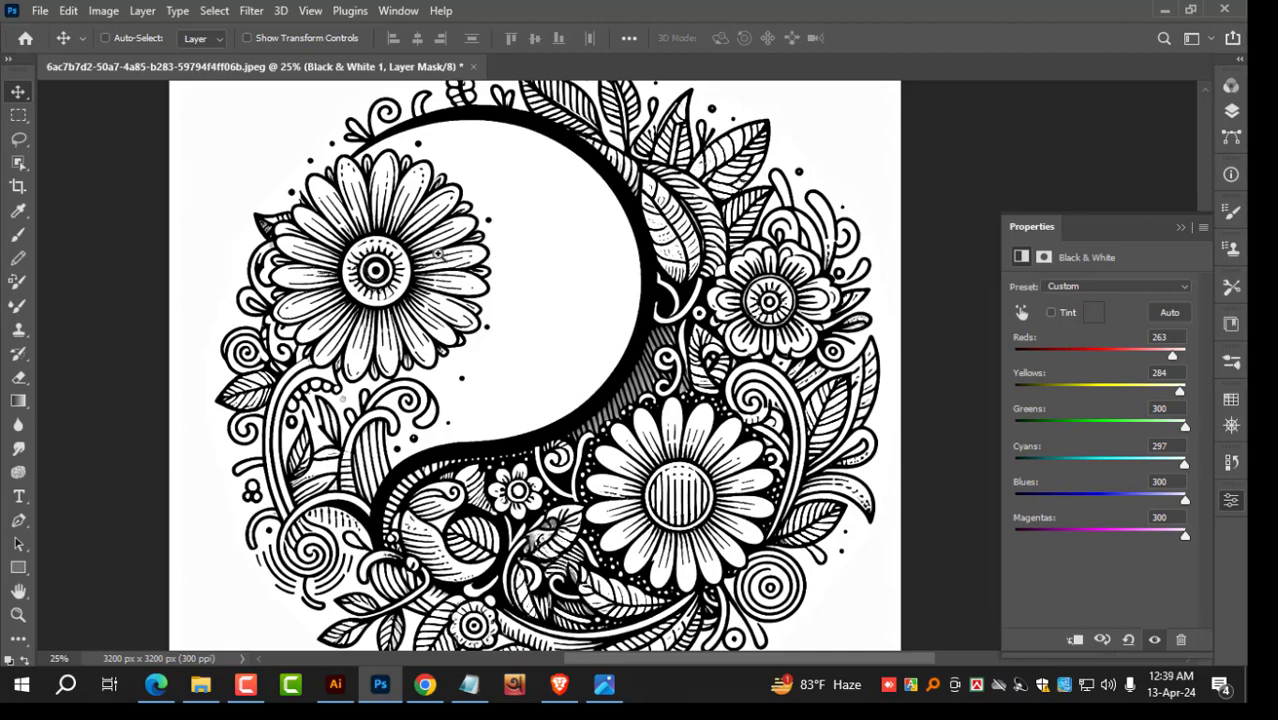
{"action": "scroll", "coordinate": [377, 240], "scroll_direction": "up", "scroll_amount": 1}
{"action": "scroll", "coordinate": [480, 305], "scroll_direction": "up", "scroll_amount": 3}
{"action": "scroll", "coordinate": [547, 325], "scroll_direction": "down", "scroll_amount": 4}
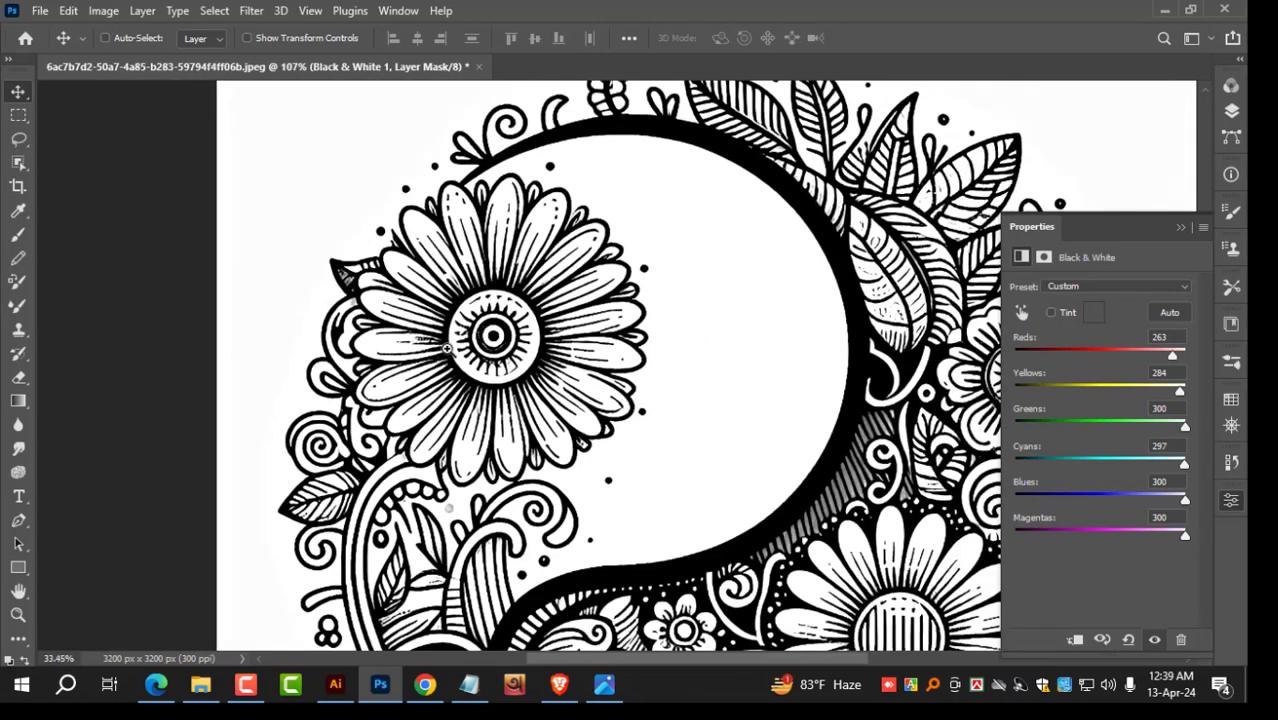
{"action": "left_click_drag", "start_coordinate": [609, 244], "coordinate": [541, 97]}
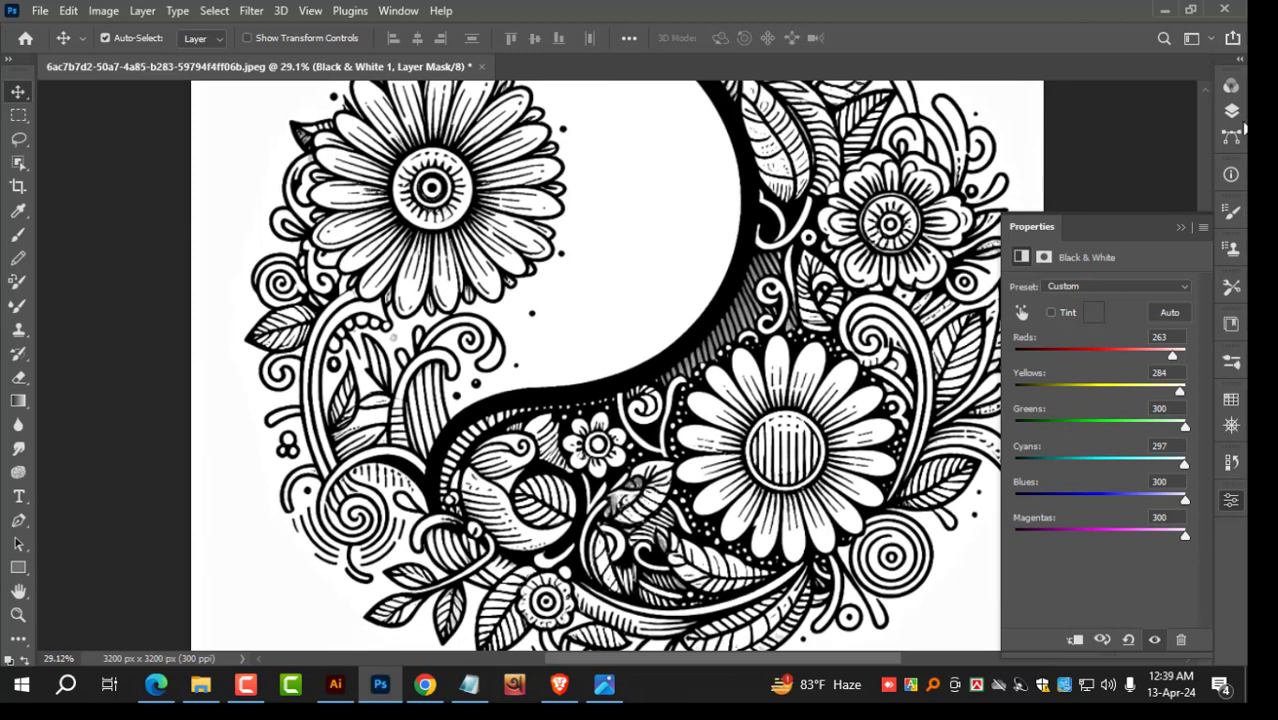
Step: Duplicate the Red channel of the artwork
{"action": "left_click", "coordinate": [1232, 117]}
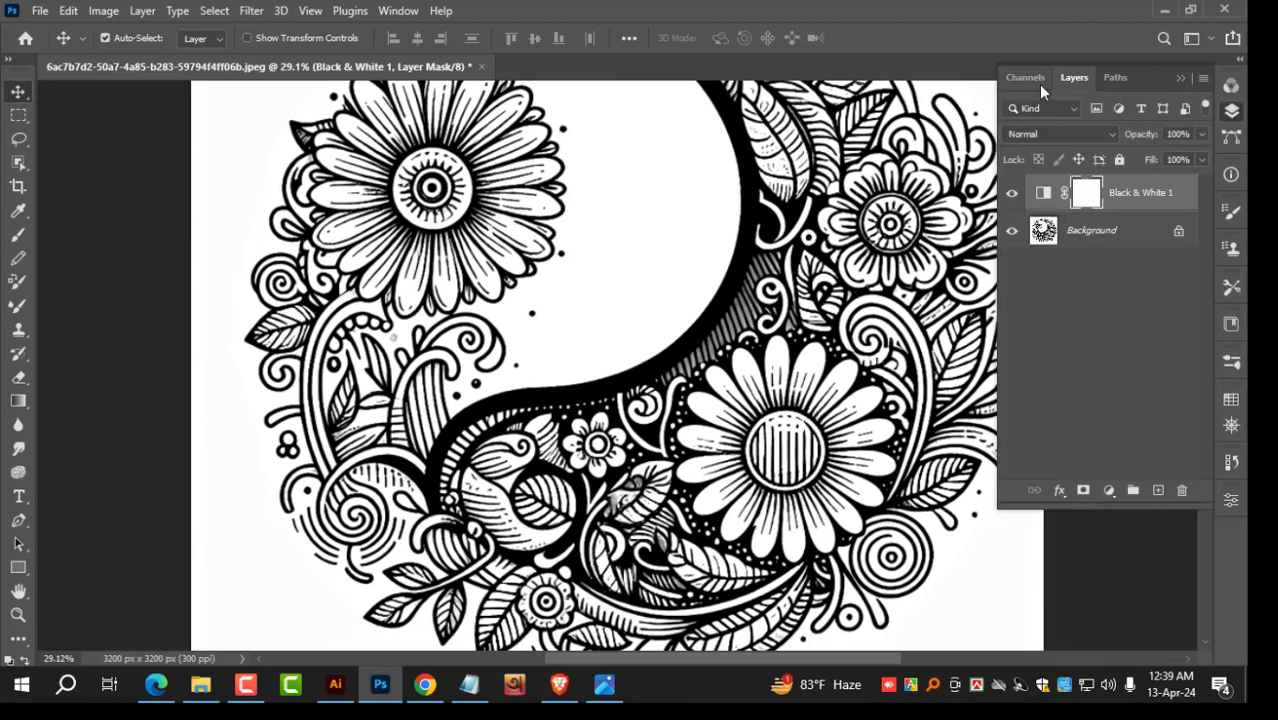
{"action": "left_click", "coordinate": [1025, 78]}
{"action": "left_click", "coordinate": [1094, 122]}
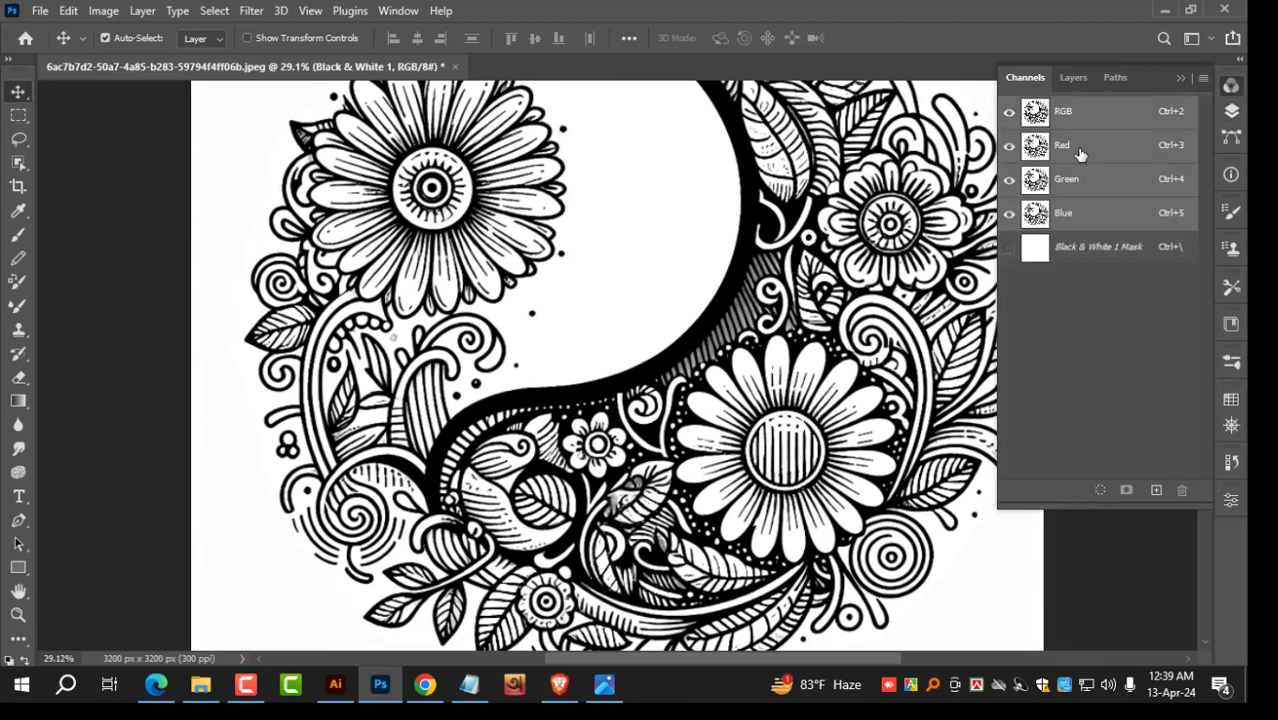
{"action": "left_click", "coordinate": [1080, 148]}
{"action": "scroll", "coordinate": [885, 299], "scroll_direction": "up", "scroll_amount": 1}
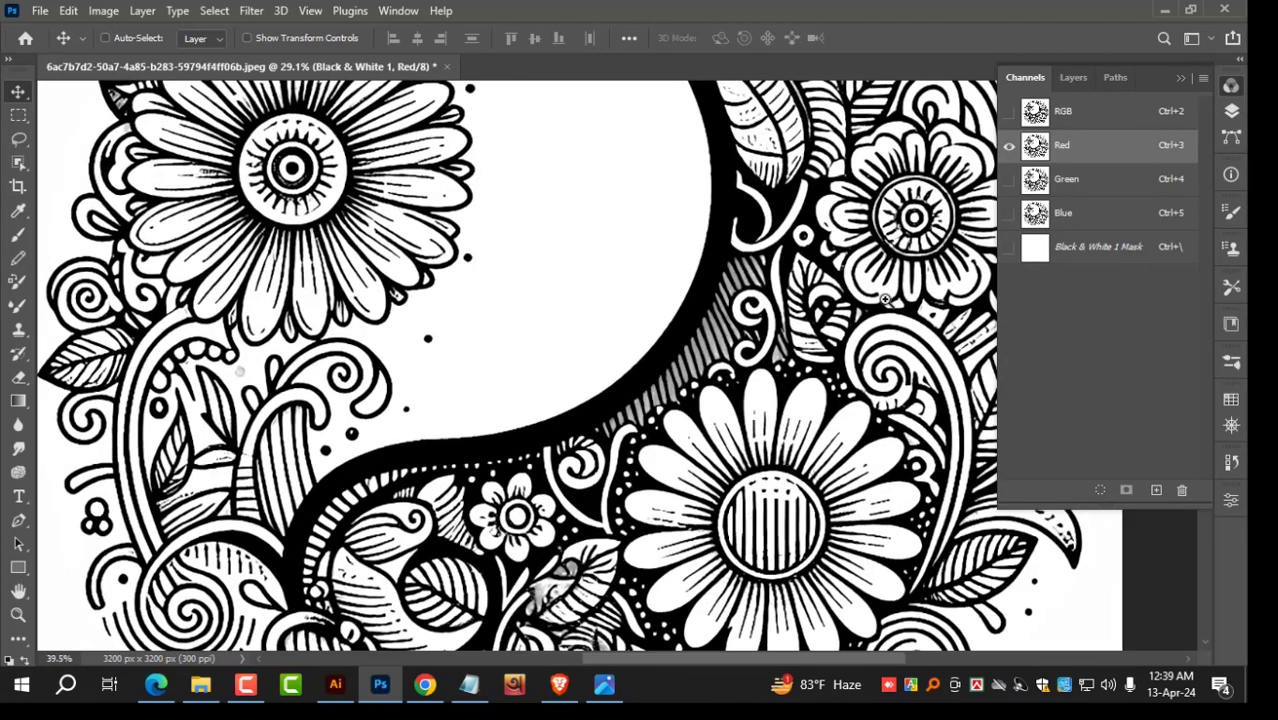
{"action": "scroll", "coordinate": [885, 299], "scroll_direction": "up", "scroll_amount": 1}
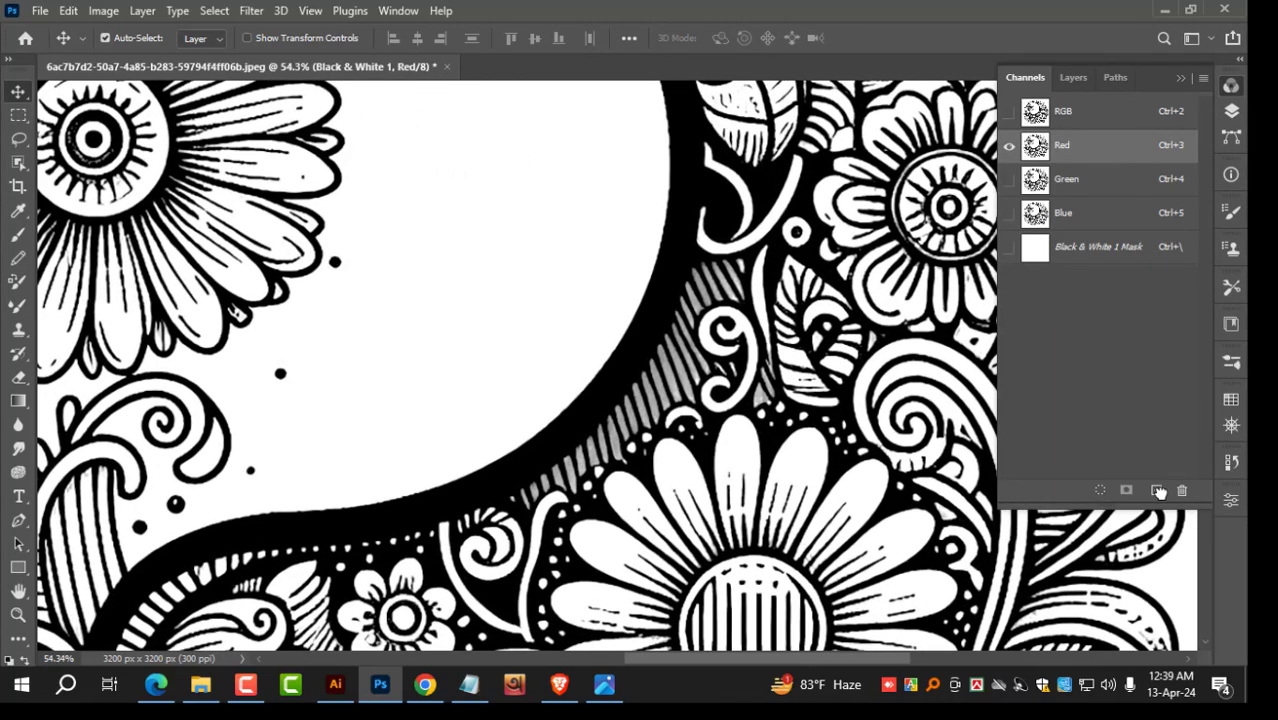
{"action": "left_click_drag", "start_coordinate": [1158, 491], "coordinate": [1158, 491]}
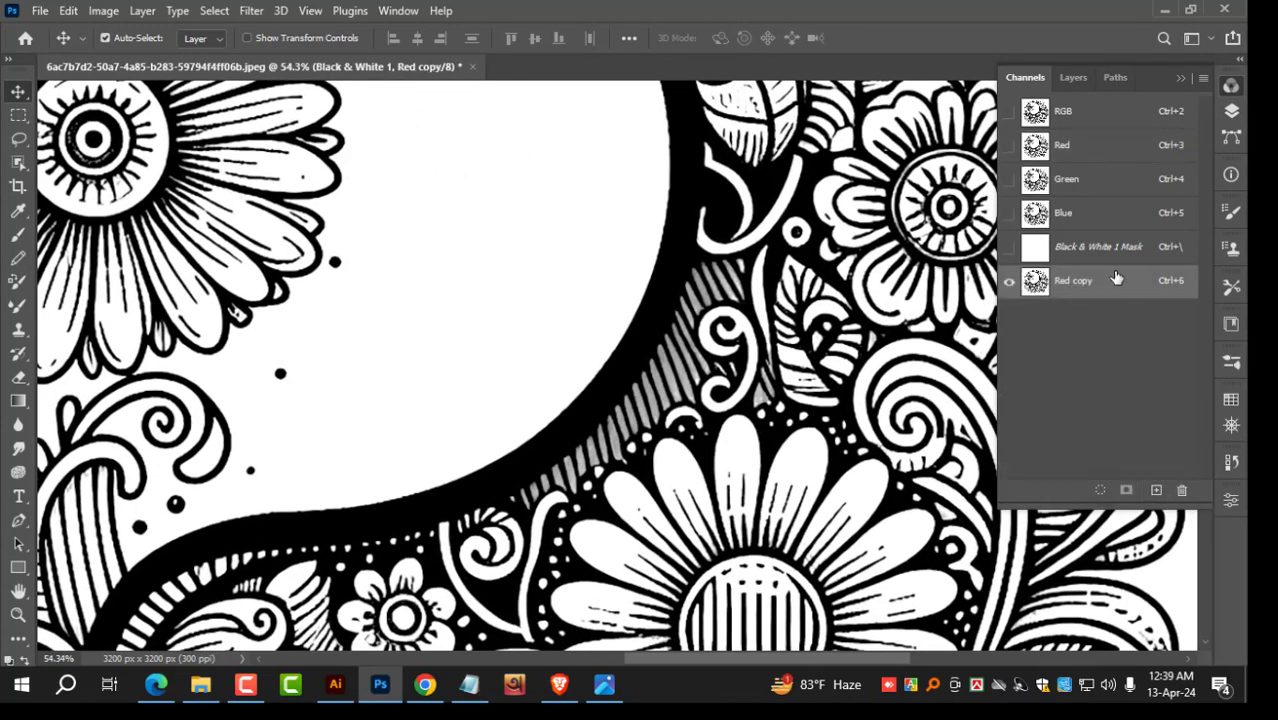
Step: Examine the duplicated channel up close, especially the grey hatching between the thick black curve and the large daisy
{"action": "left_click_drag", "start_coordinate": [688, 532], "coordinate": [756, 536]}
{"action": "left_click_drag", "start_coordinate": [692, 438], "coordinate": [828, 554]}
{"action": "left_click_drag", "start_coordinate": [456, 331], "coordinate": [950, 632]}
{"action": "left_click_drag", "start_coordinate": [502, 256], "coordinate": [430, 276]}
{"action": "mouse_move", "coordinate": [496, 159]}
{"action": "left_mouse_down"}
{"action": "mouse_move", "coordinate": [478, 159]}
{"action": "mouse_move", "coordinate": [483, 174]}
{"action": "left_mouse_up"}
{"action": "left_click_drag", "start_coordinate": [843, 447], "coordinate": [739, 457], "text": "ctrl"}
{"action": "left_click_drag", "start_coordinate": [770, 322], "coordinate": [658, 433]}
{"action": "left_click_drag", "start_coordinate": [612, 182], "coordinate": [585, 222], "text": "ctrl"}
{"action": "left_click_drag", "start_coordinate": [724, 441], "coordinate": [584, 222]}
{"action": "left_click_drag", "start_coordinate": [533, 258], "coordinate": [589, 337], "text": "ctrl"}
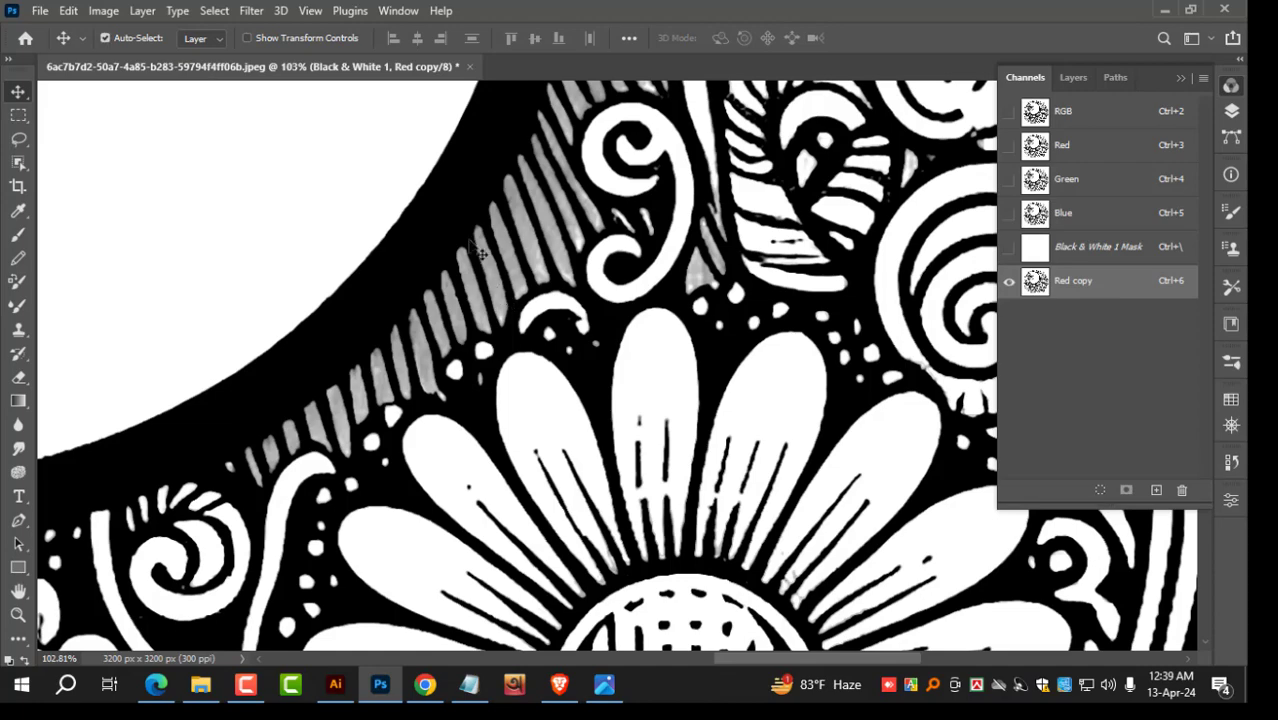
{"action": "left_click_drag", "start_coordinate": [477, 250], "coordinate": [485, 328], "text": "ctrl"}
{"action": "left_click_drag", "start_coordinate": [609, 297], "coordinate": [535, 323], "text": "ctrl"}
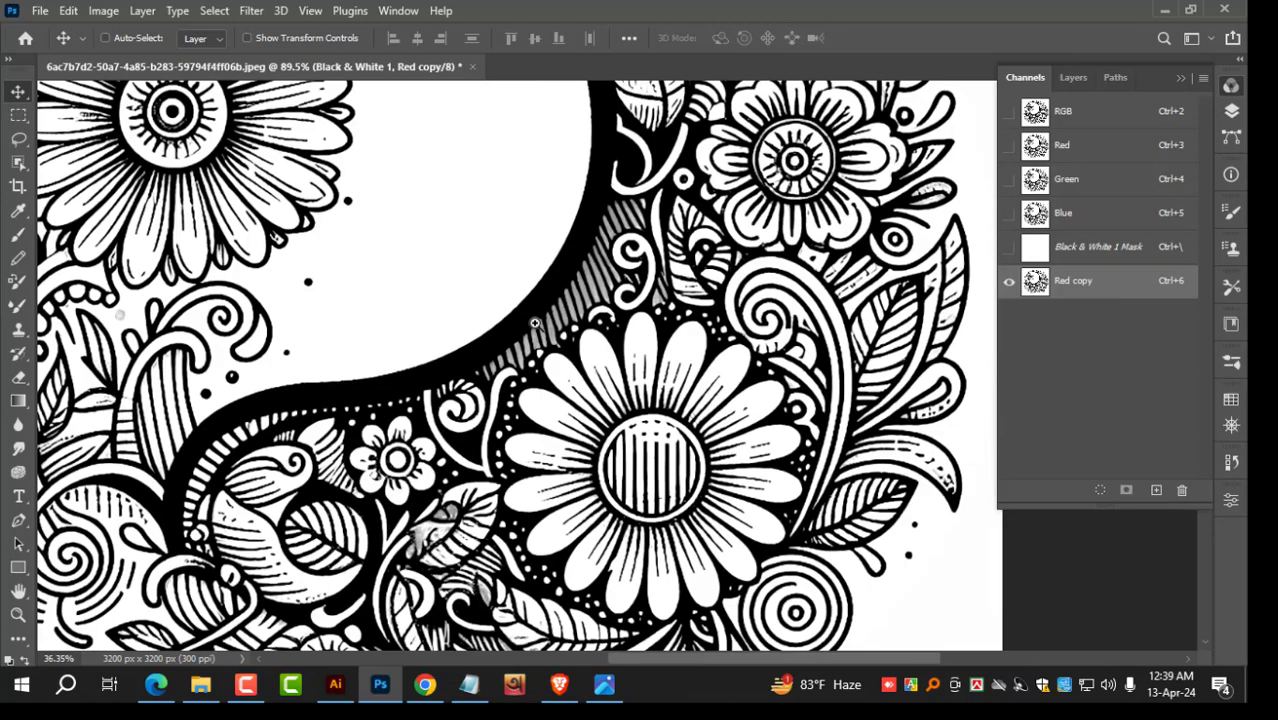
{"action": "left_click_drag", "start_coordinate": [615, 310], "coordinate": [566, 323]}
{"action": "left_click_drag", "start_coordinate": [683, 320], "coordinate": [718, 342], "text": "ctrl"}
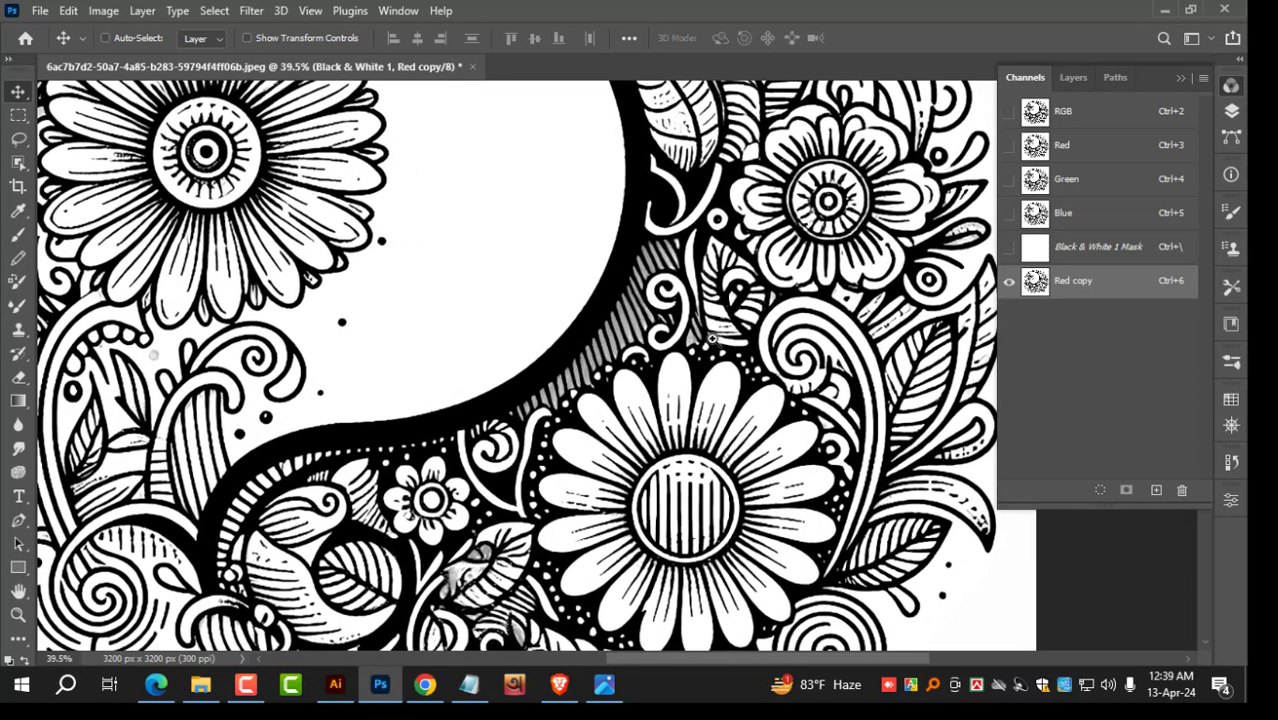
Step: Apply Levels to the duplicated red channel with black input 45 and white input 158
{"action": "key", "text": "ctrl+l"}
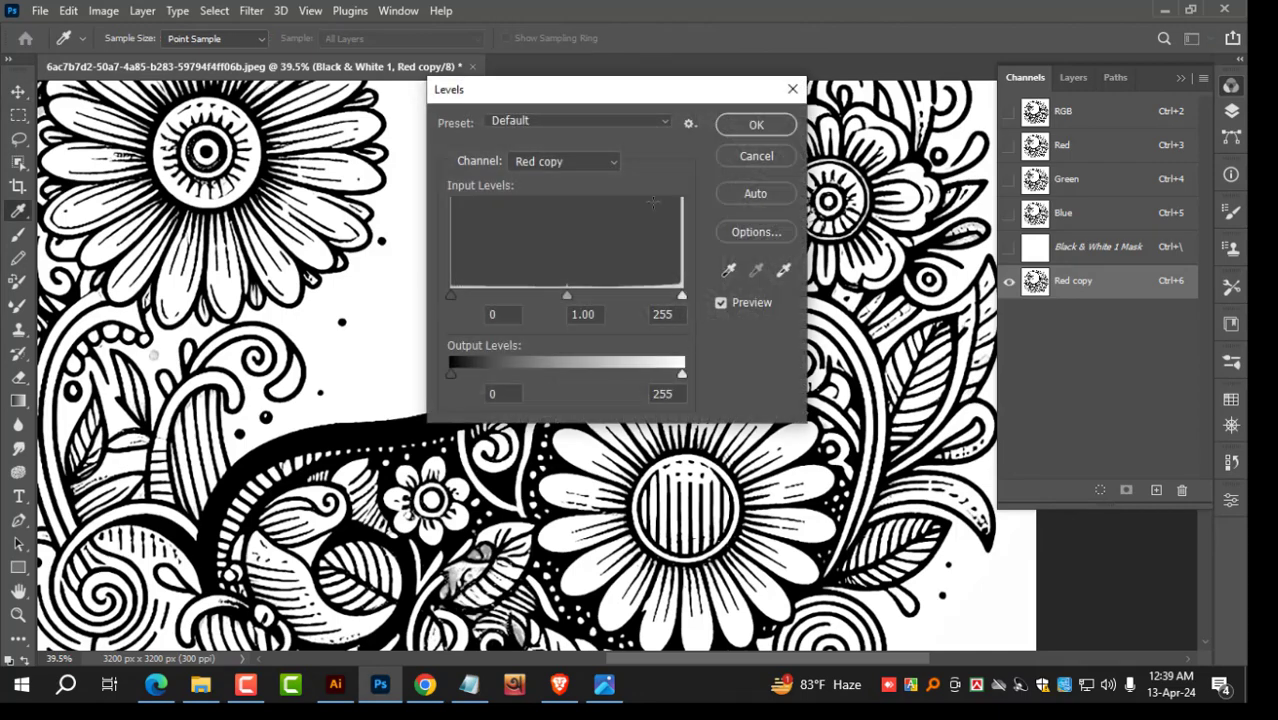
{"action": "left_click_drag", "start_coordinate": [598, 100], "coordinate": [329, 96]}
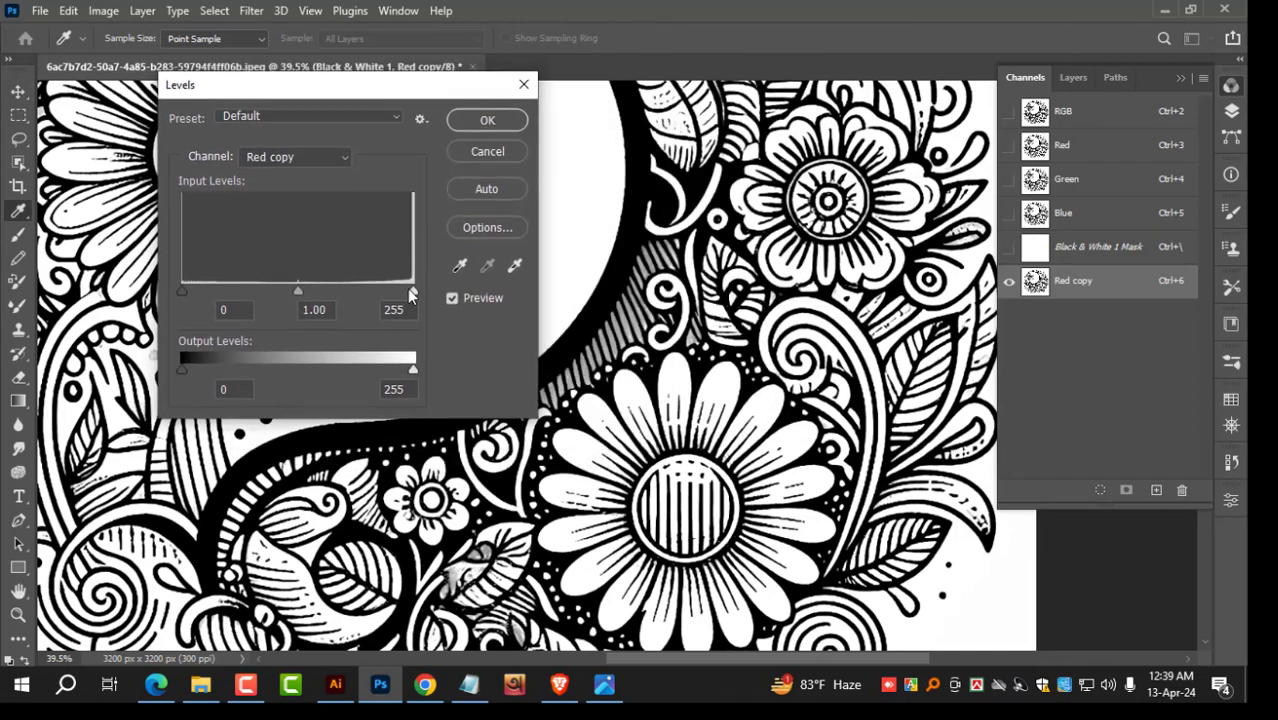
{"action": "left_click_drag", "start_coordinate": [410, 291], "coordinate": [377, 291]}
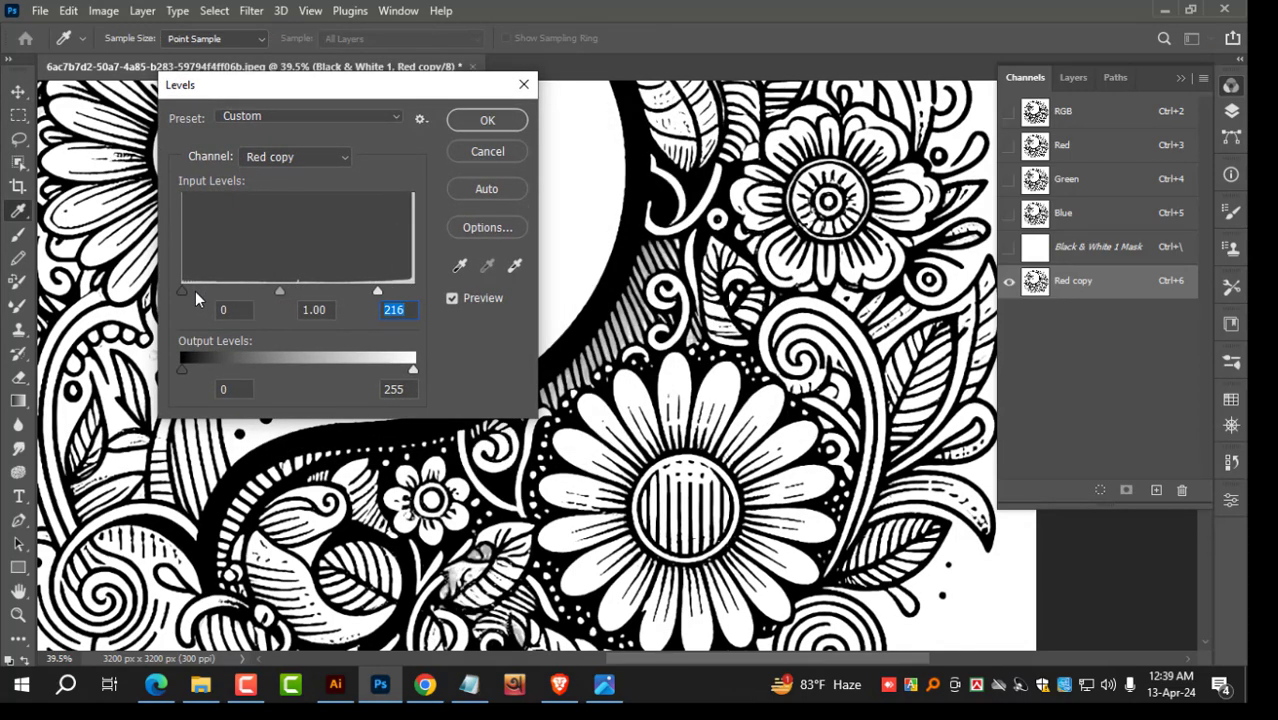
{"action": "left_click_drag", "start_coordinate": [195, 291], "coordinate": [222, 291]}
{"action": "left_click_drag", "start_coordinate": [377, 291], "coordinate": [325, 291]}
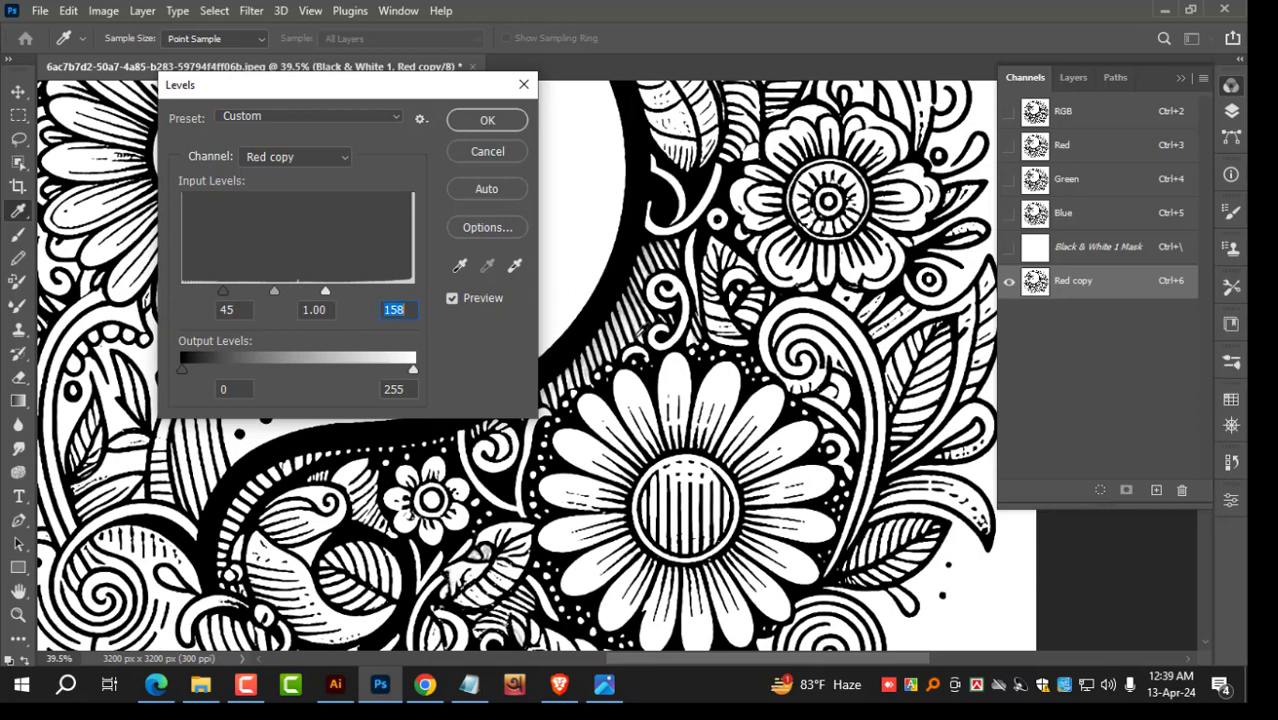
{"action": "left_click", "coordinate": [494, 124]}
{"action": "scroll", "coordinate": [632, 343], "scroll_direction": "up", "scroll_amount": 4}
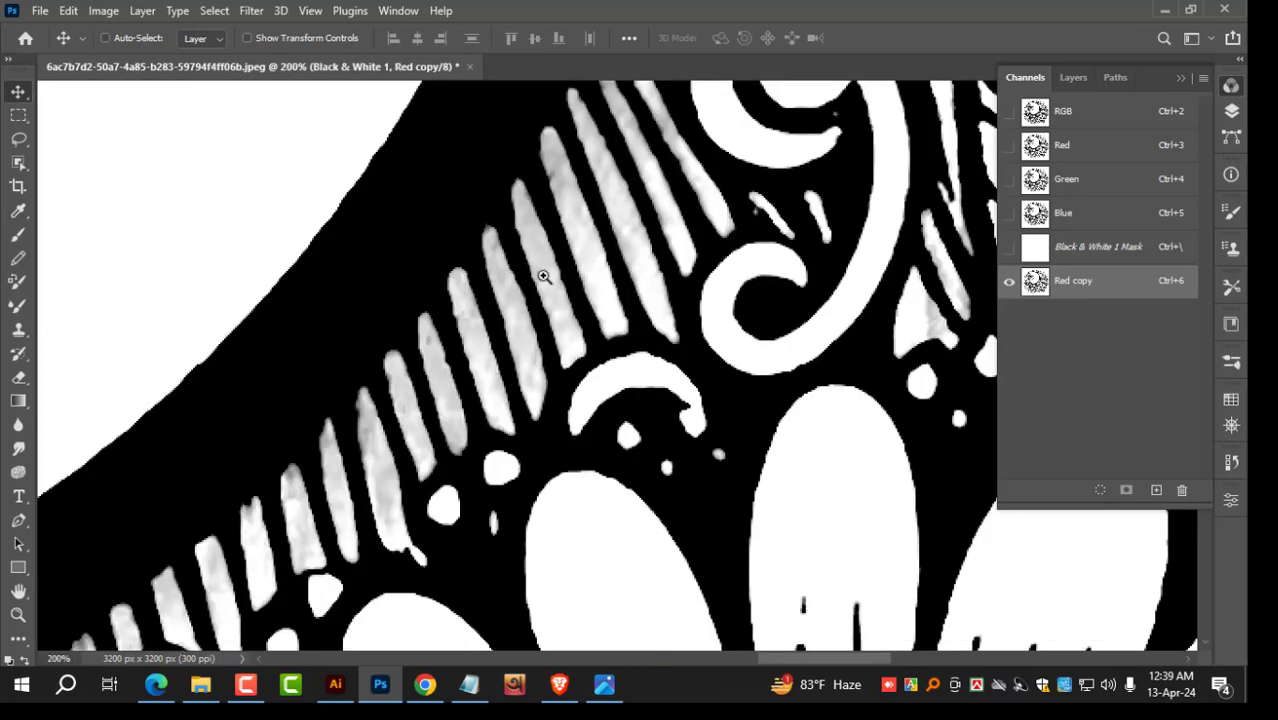
{"action": "scroll", "coordinate": [590, 298], "scroll_direction": "down", "scroll_amount": 1}
{"action": "key", "text": "ctrl+l"}
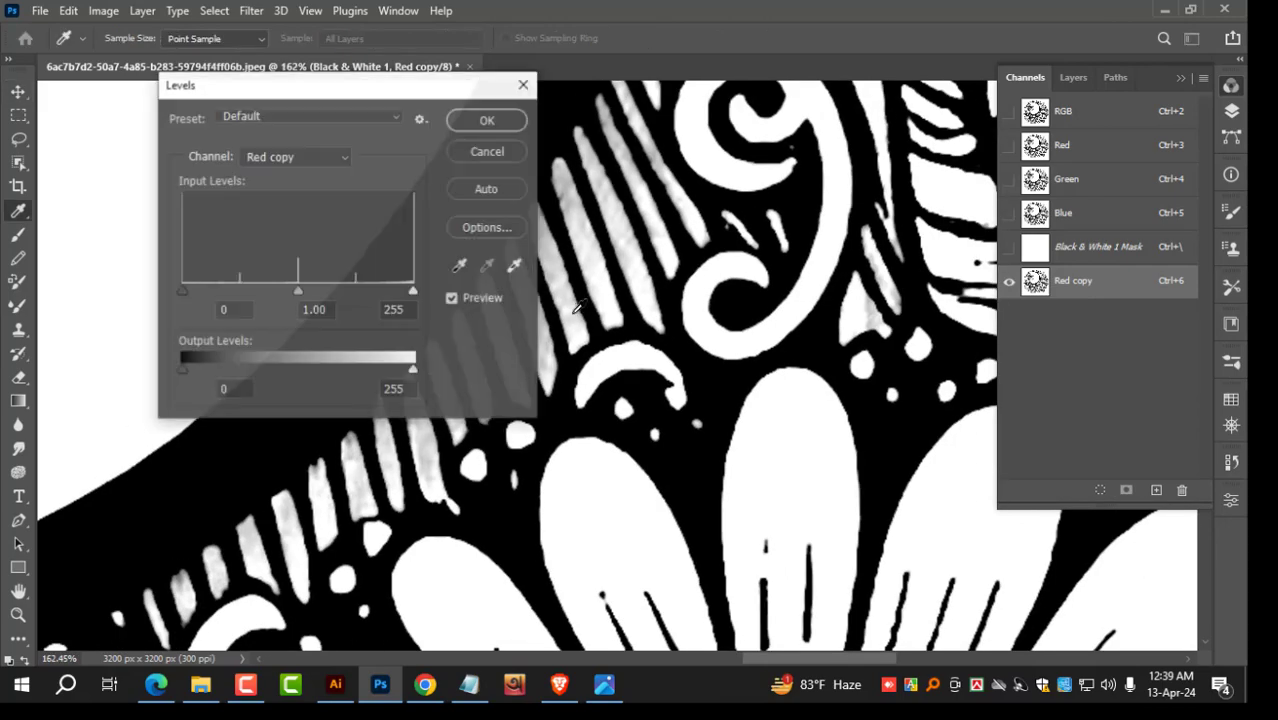
{"action": "left_click", "coordinate": [492, 150]}
Step: Inspect the leaves and flowers around the curve and compare the RGB composite with the Red copy channel
{"action": "scroll", "coordinate": [499, 285], "scroll_direction": "down", "scroll_amount": 4}
{"action": "left_click_drag", "start_coordinate": [499, 285], "coordinate": [770, 488]}
{"action": "left_click_drag", "start_coordinate": [816, 408], "coordinate": [564, 253]}
{"action": "left_click_drag", "start_coordinate": [730, 457], "coordinate": [666, 392]}
{"action": "left_click_drag", "start_coordinate": [659, 270], "coordinate": [670, 397]}
{"action": "left_click_drag", "start_coordinate": [642, 321], "coordinate": [724, 372]}
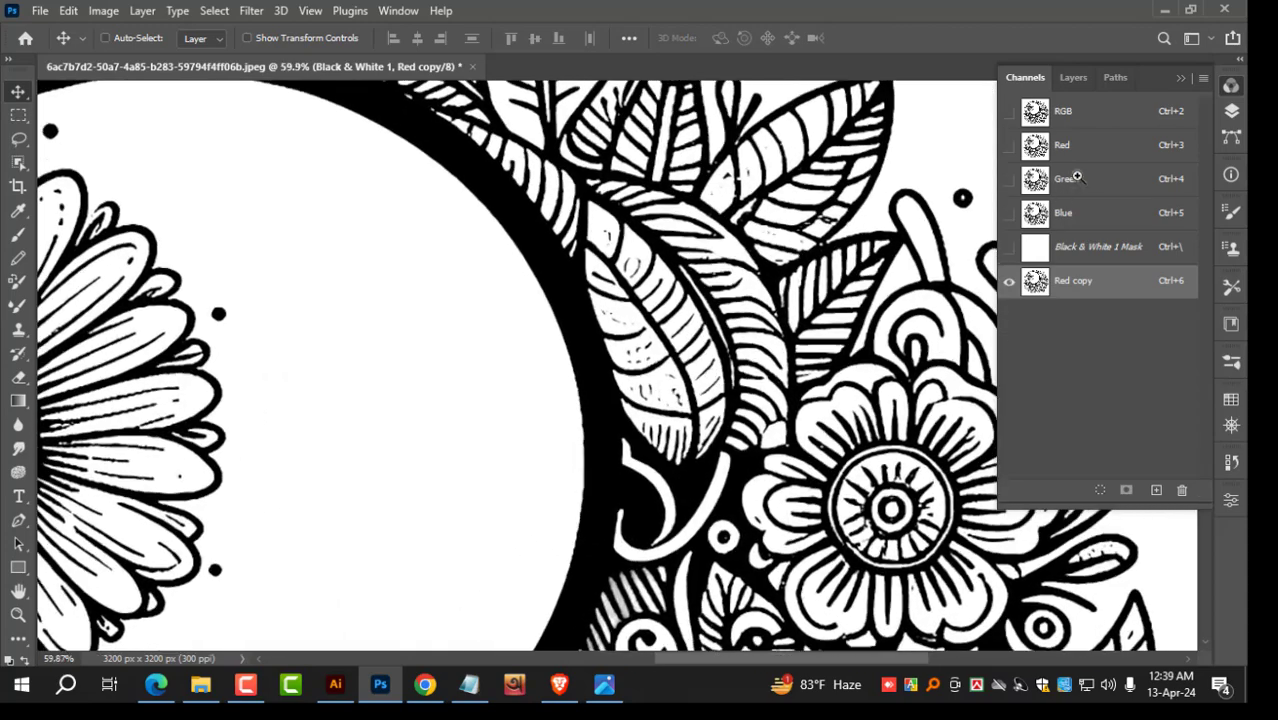
{"action": "left_click", "coordinate": [1086, 127]}
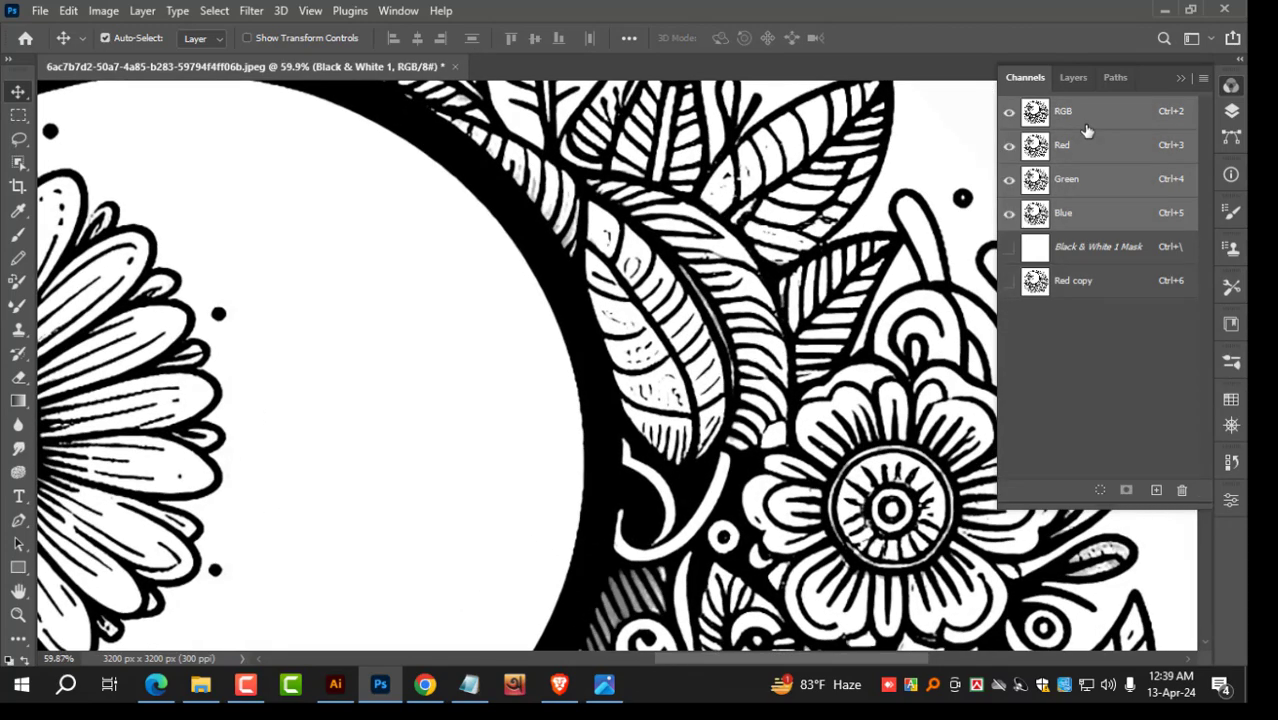
{"action": "left_click", "coordinate": [1094, 284]}
Step: Apply a Gaussian Blur with a small radius to the Red copy channel to soften its jagged edges
{"action": "left_click_drag", "start_coordinate": [612, 352], "coordinate": [881, 610]}
{"action": "left_click_drag", "start_coordinate": [477, 508], "coordinate": [409, 198]}
{"action": "left_click_drag", "start_coordinate": [509, 467], "coordinate": [591, 497]}
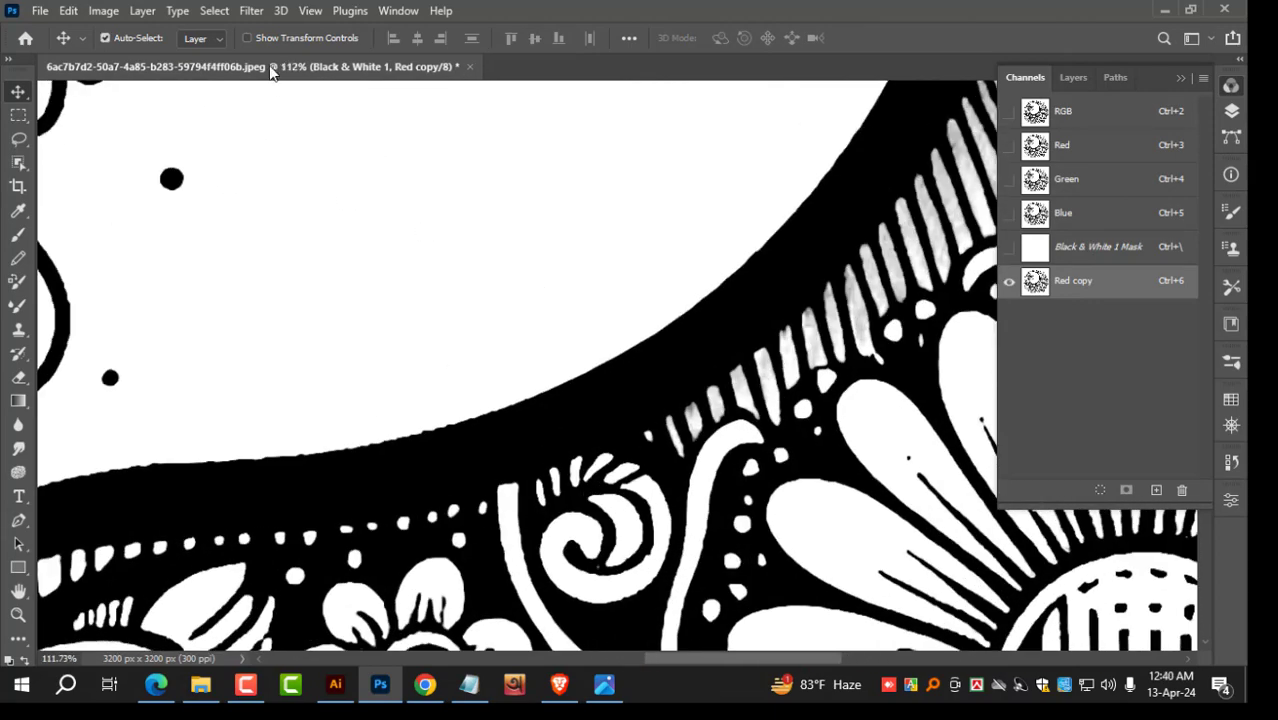
{"action": "left_click", "coordinate": [251, 12]}
{"action": "mouse_move", "coordinate": [300, 250]}
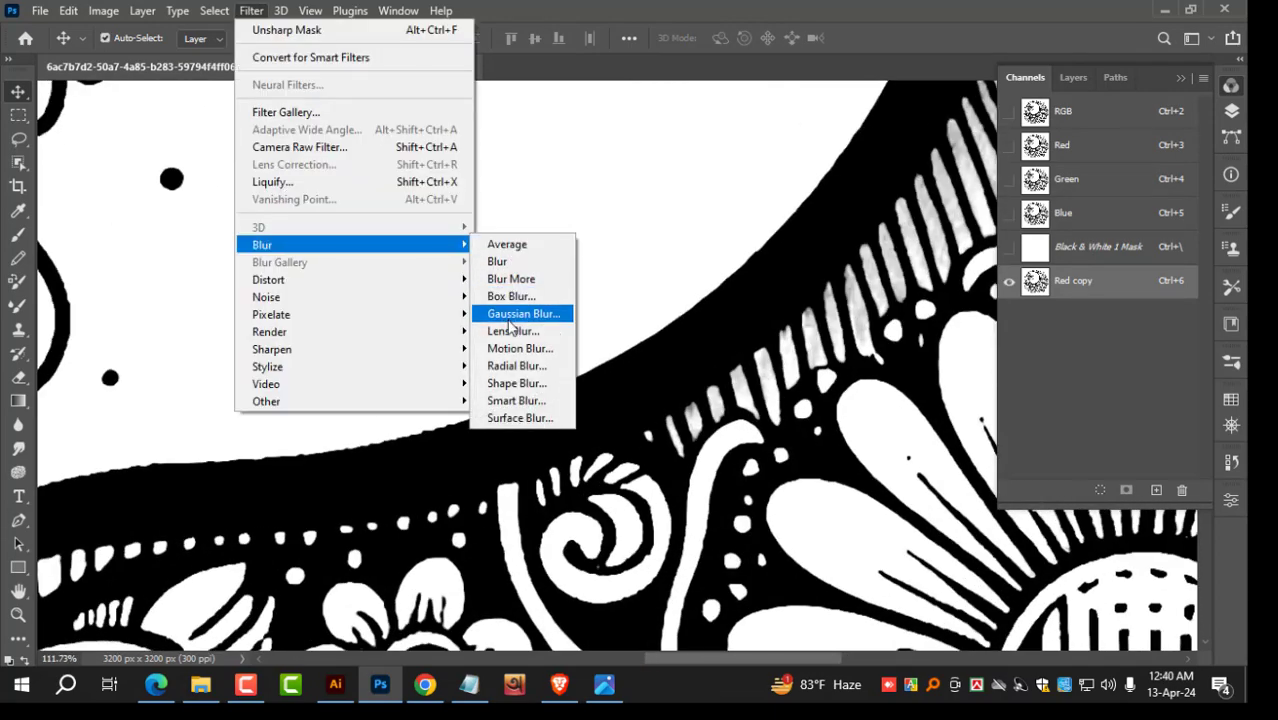
{"action": "left_click", "coordinate": [512, 316]}
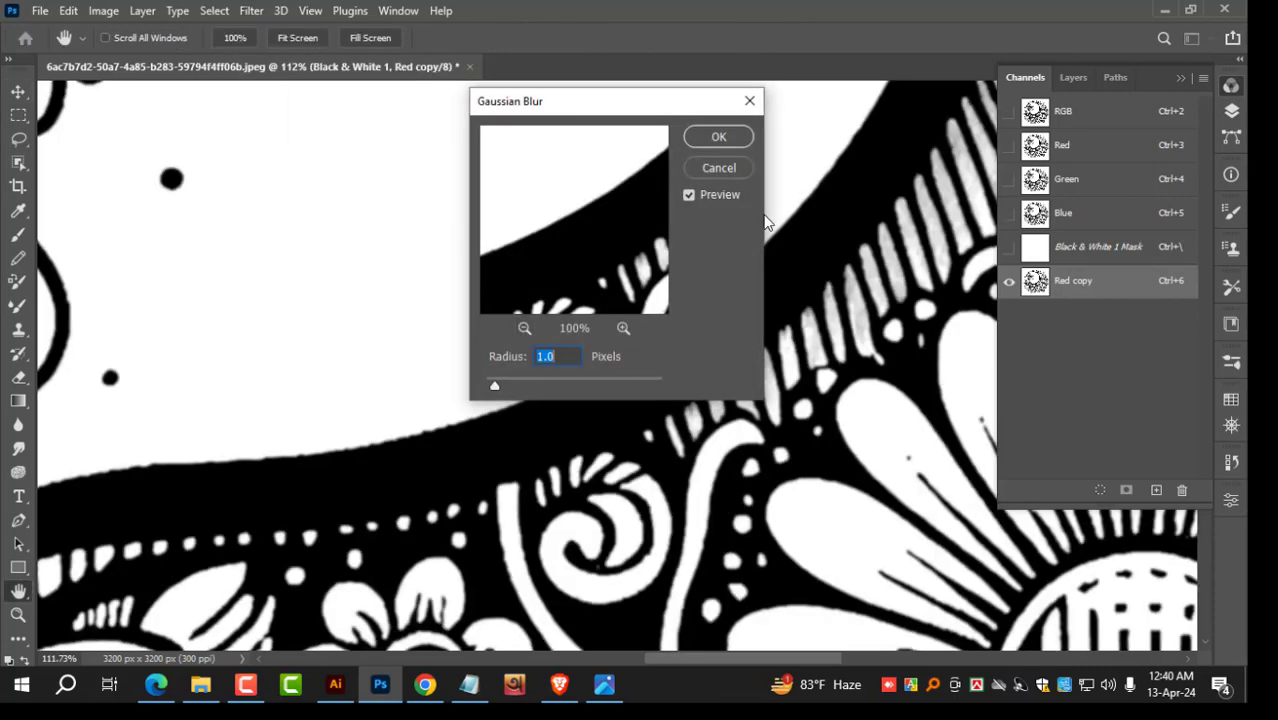
{"action": "left_click_drag", "start_coordinate": [496, 386], "coordinate": [386, 439]}
{"action": "left_click_drag", "start_coordinate": [487, 387], "coordinate": [494, 390]}
{"action": "left_click", "coordinate": [716, 137]}
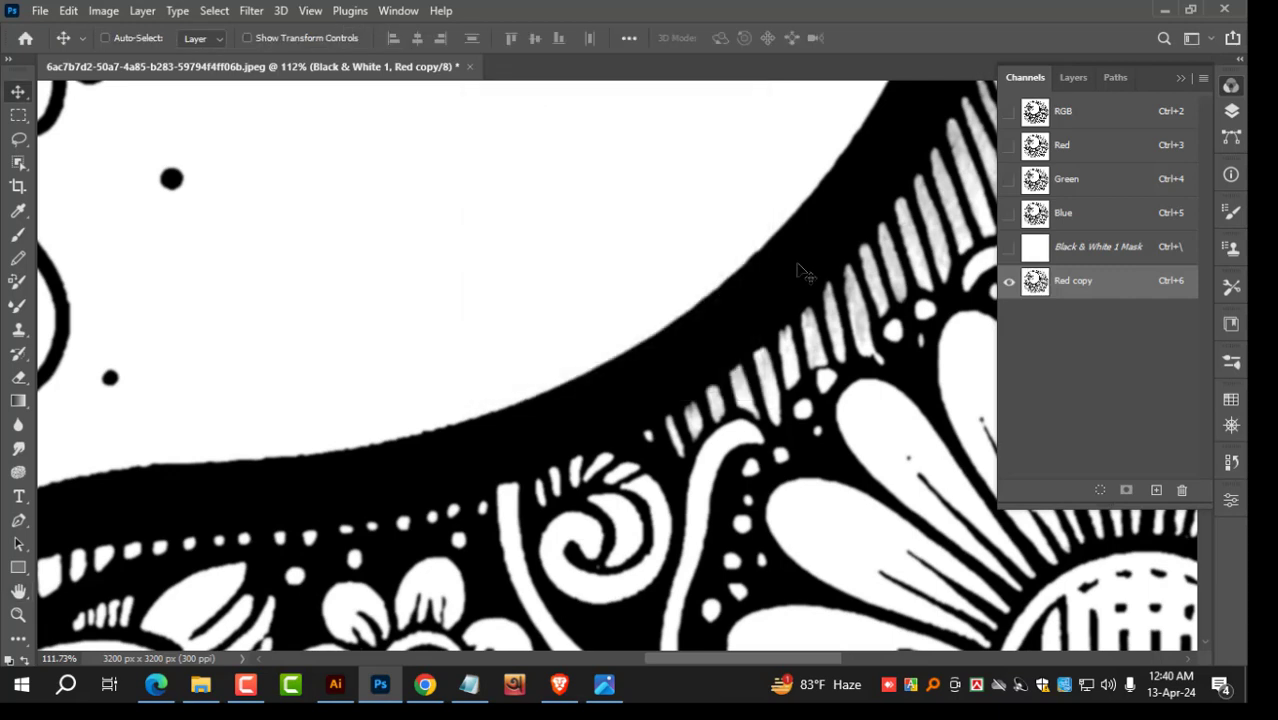
Step: Apply Levels to the blurred Red copy channel, raising the black input to 34 and lowering the white input
{"action": "key", "text": "ctrl+l"}
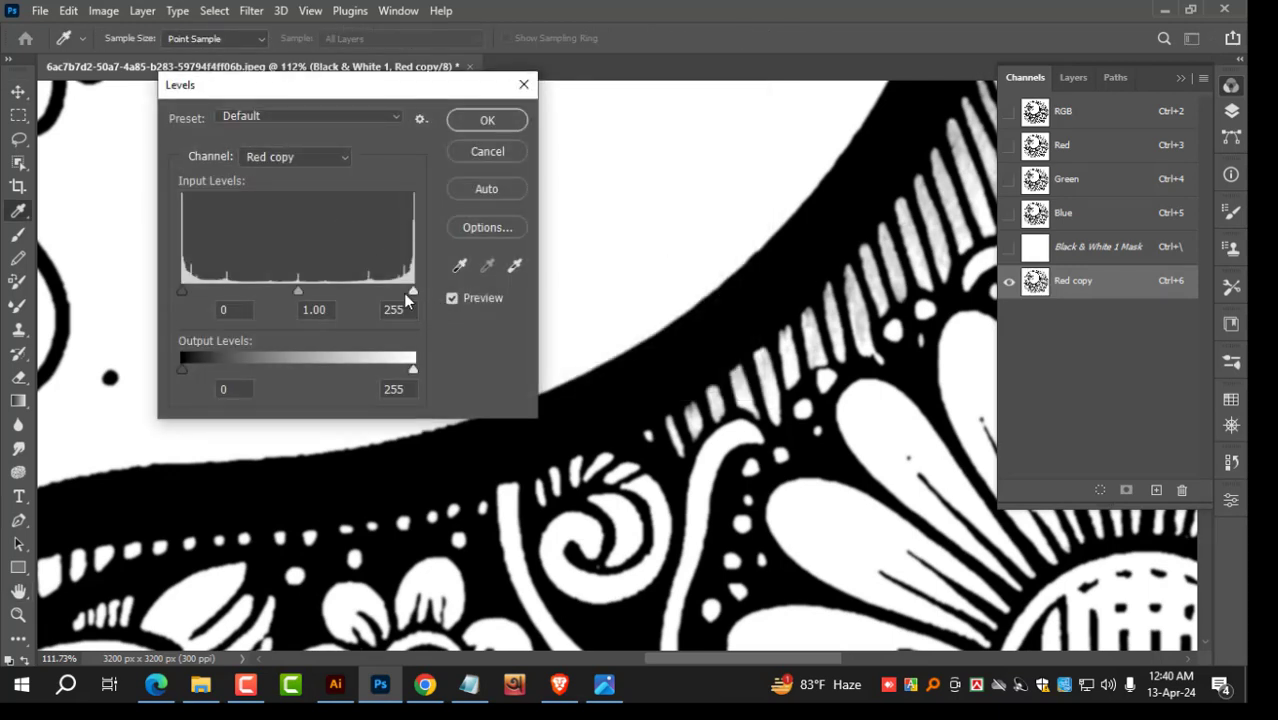
{"action": "left_click_drag", "start_coordinate": [404, 294], "coordinate": [358, 292]}
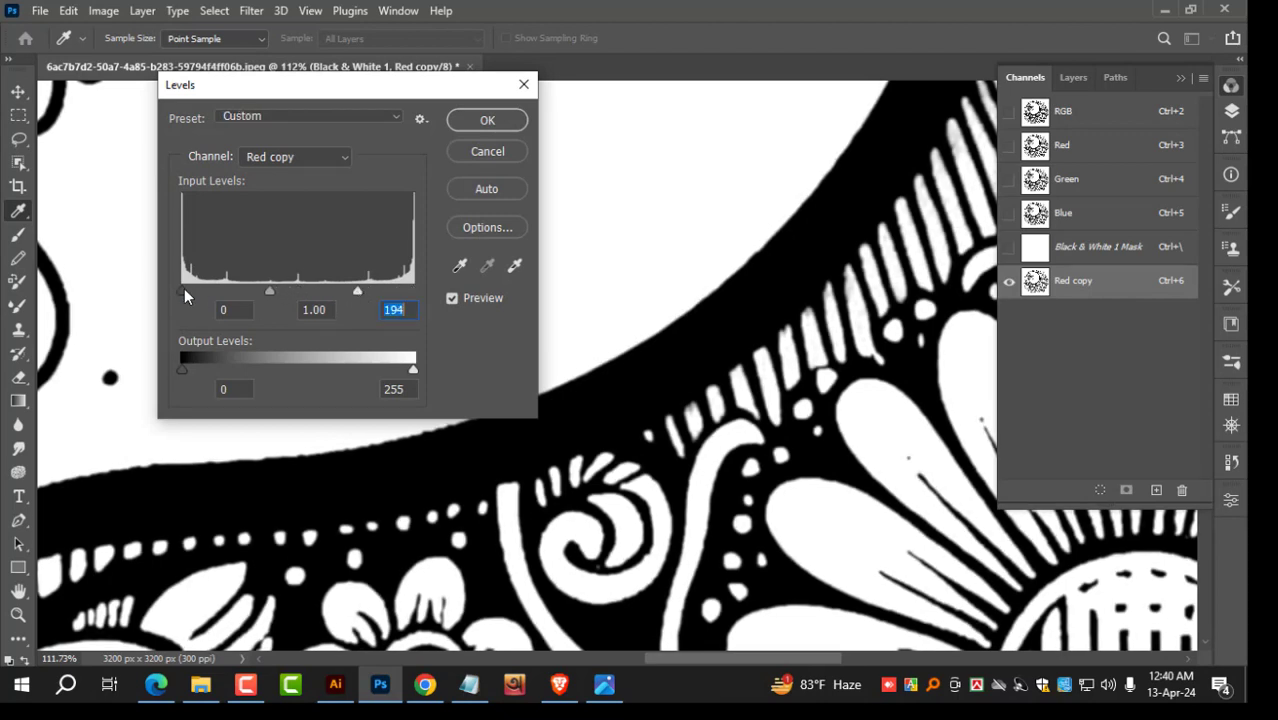
{"action": "left_click_drag", "start_coordinate": [184, 288], "coordinate": [209, 290]}
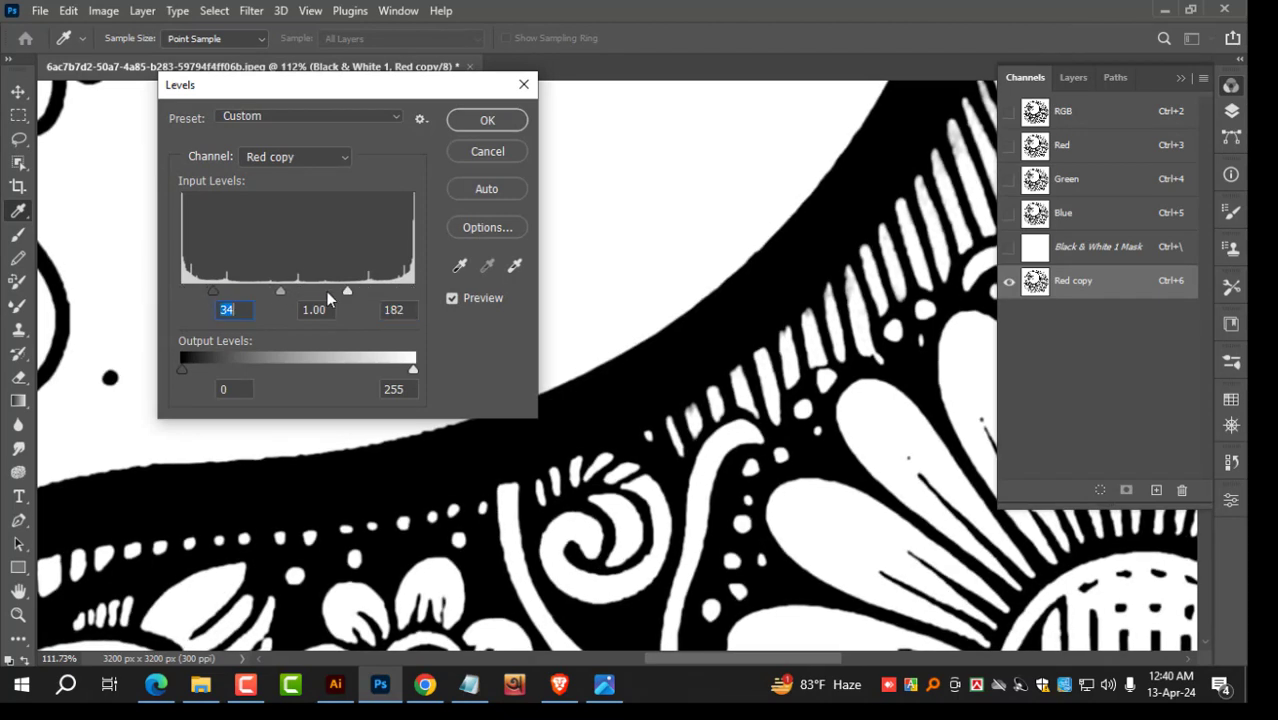
{"action": "left_click_drag", "start_coordinate": [328, 298], "coordinate": [283, 292]}
{"action": "left_click", "coordinate": [488, 120]}
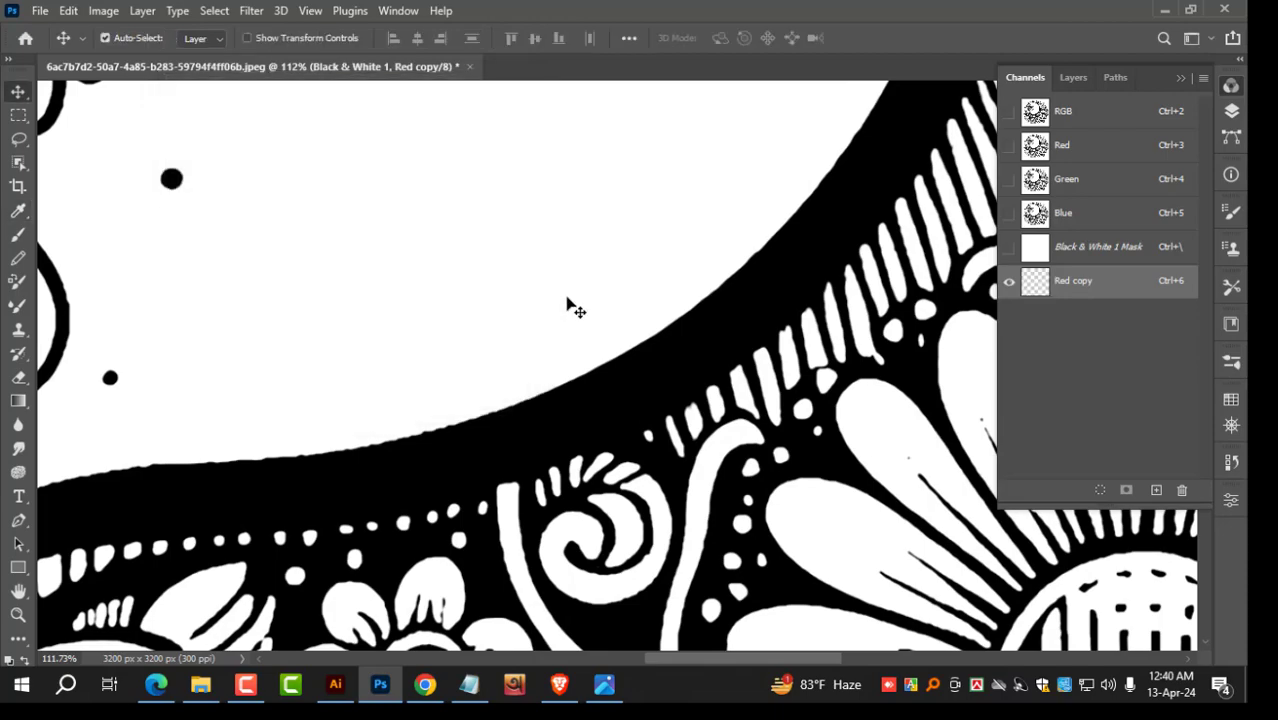
Step: Set up the 100-pixel soft Brush in Overlay mode at 100% opacity for retouching the Red copy channel
{"action": "scroll", "coordinate": [571, 300], "scroll_direction": "down", "scroll_amount": 5}
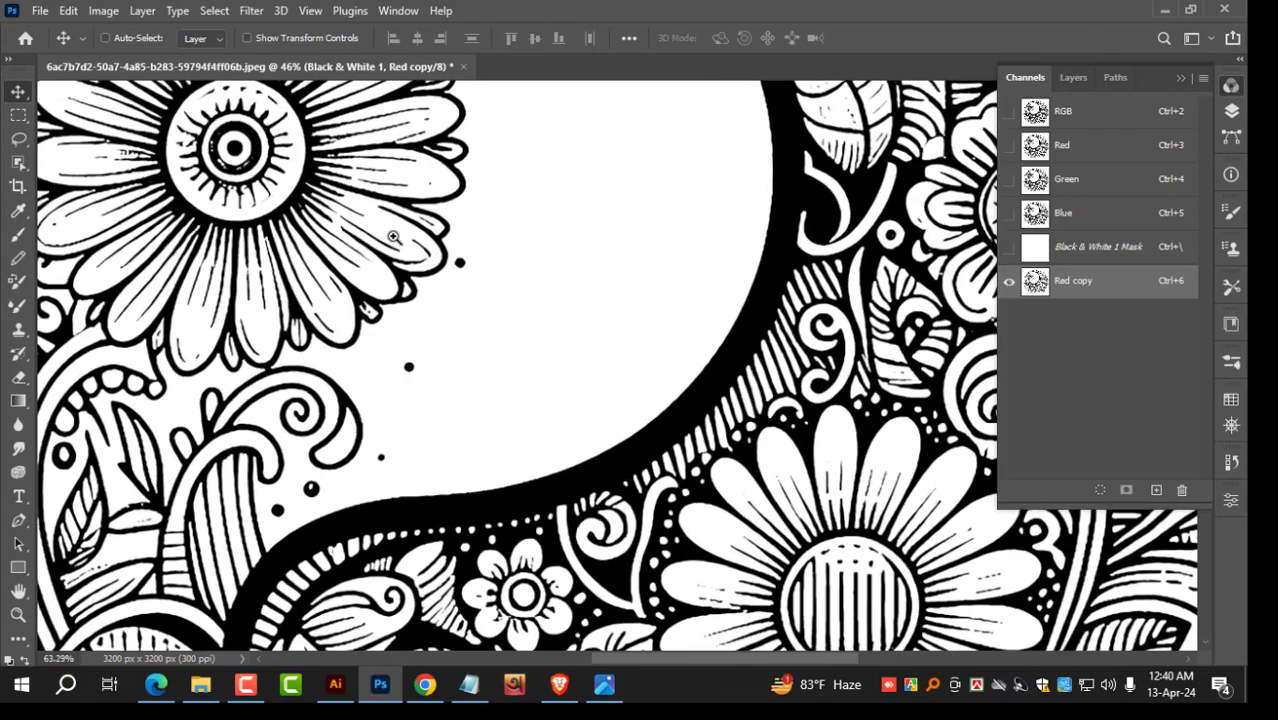
{"action": "left_click_drag", "start_coordinate": [393, 237], "coordinate": [436, 257]}
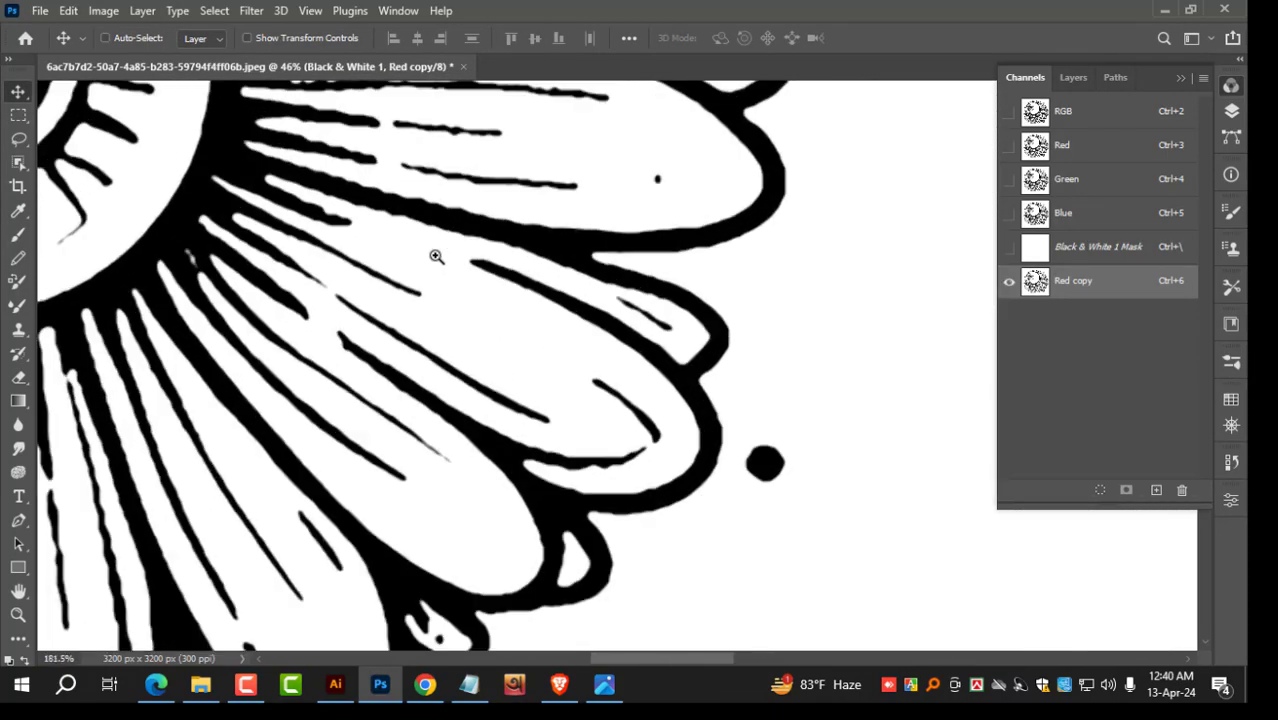
{"action": "left_click_drag", "start_coordinate": [596, 434], "coordinate": [548, 430]}
{"action": "left_click_drag", "start_coordinate": [582, 363], "coordinate": [327, 106]}
{"action": "left_click_drag", "start_coordinate": [840, 437], "coordinate": [457, 270]}
{"action": "left_click_drag", "start_coordinate": [748, 421], "coordinate": [632, 314]}
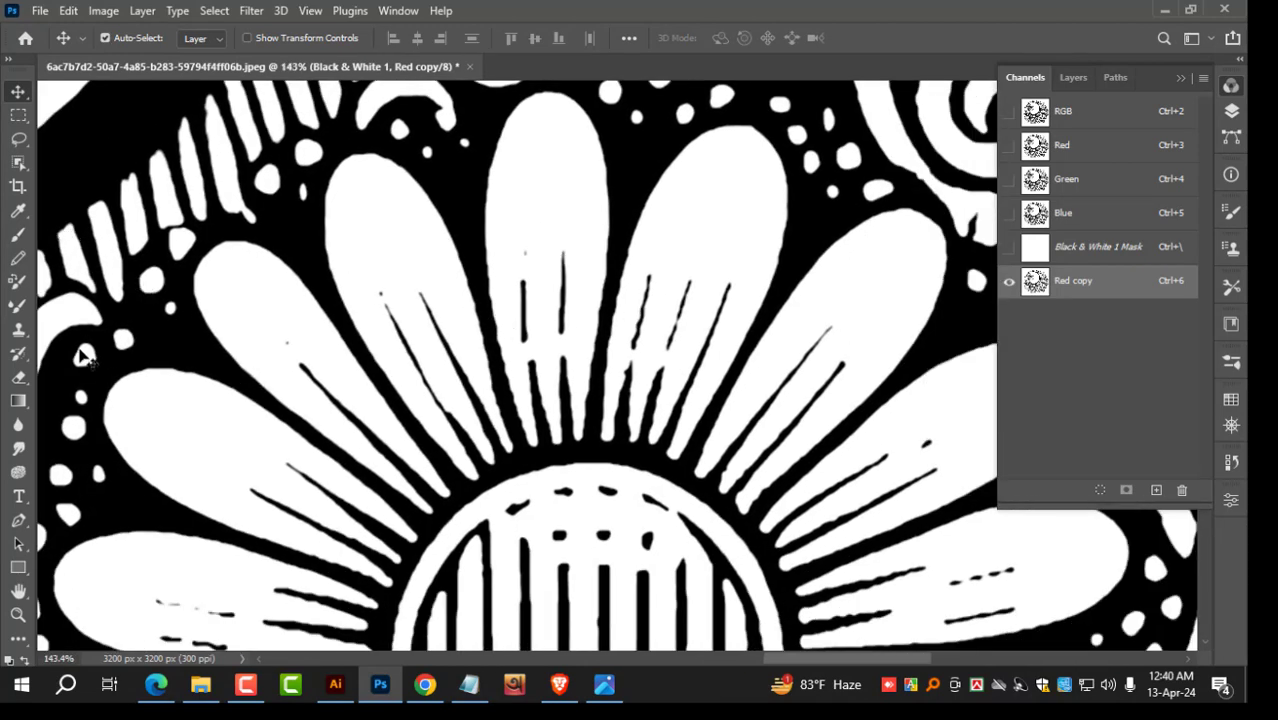
{"action": "left_click", "coordinate": [18, 233]}
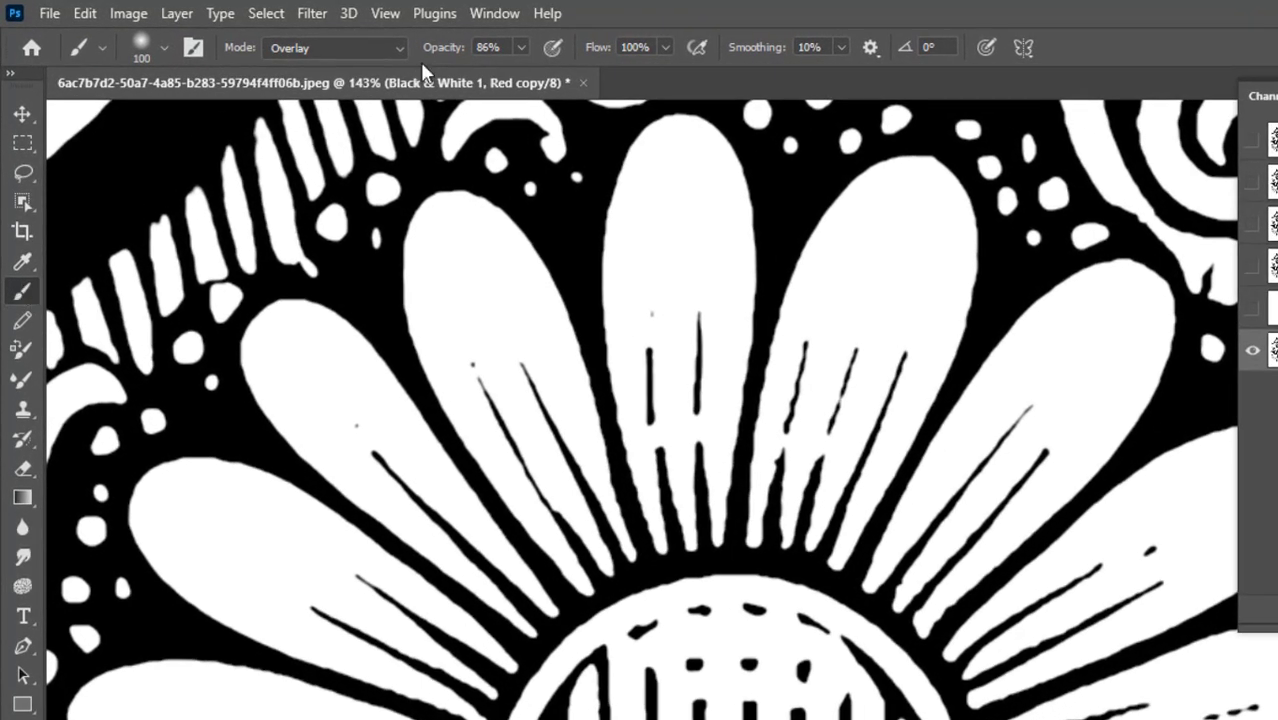
{"action": "left_click", "coordinate": [349, 52]}
{"action": "left_click", "coordinate": [400, 357]}
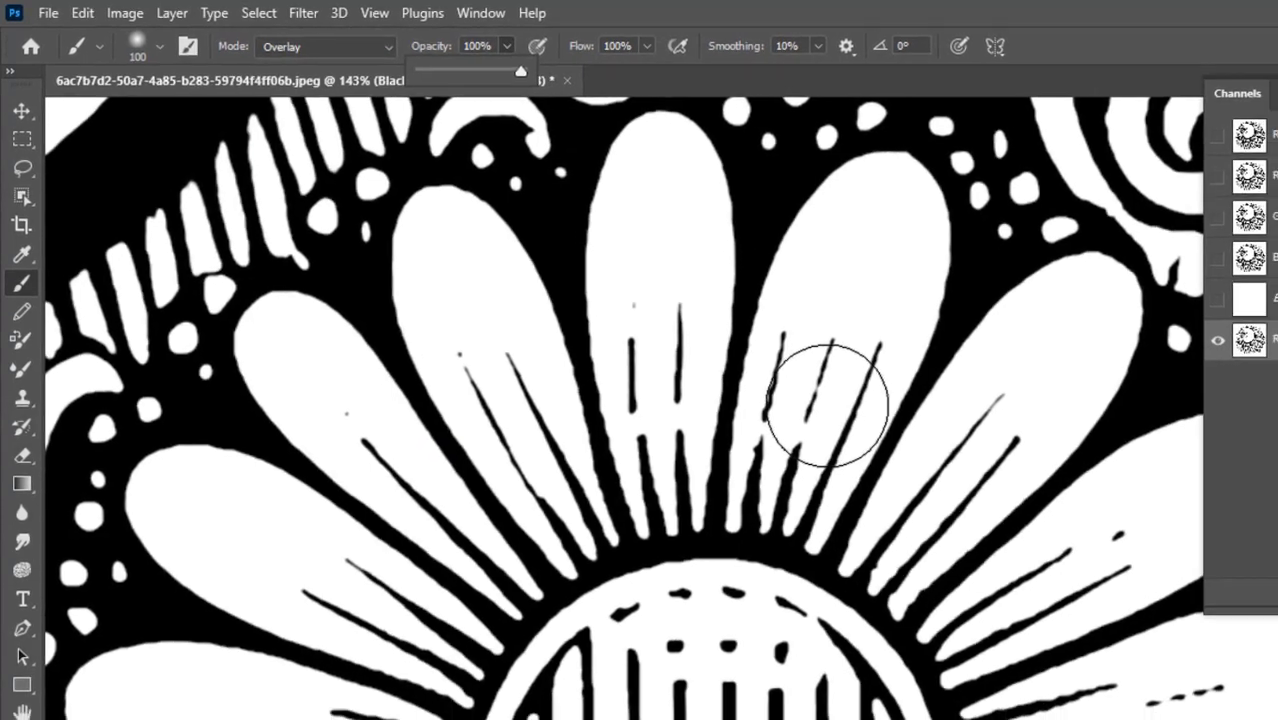
{"action": "left_click", "coordinate": [840, 405]}
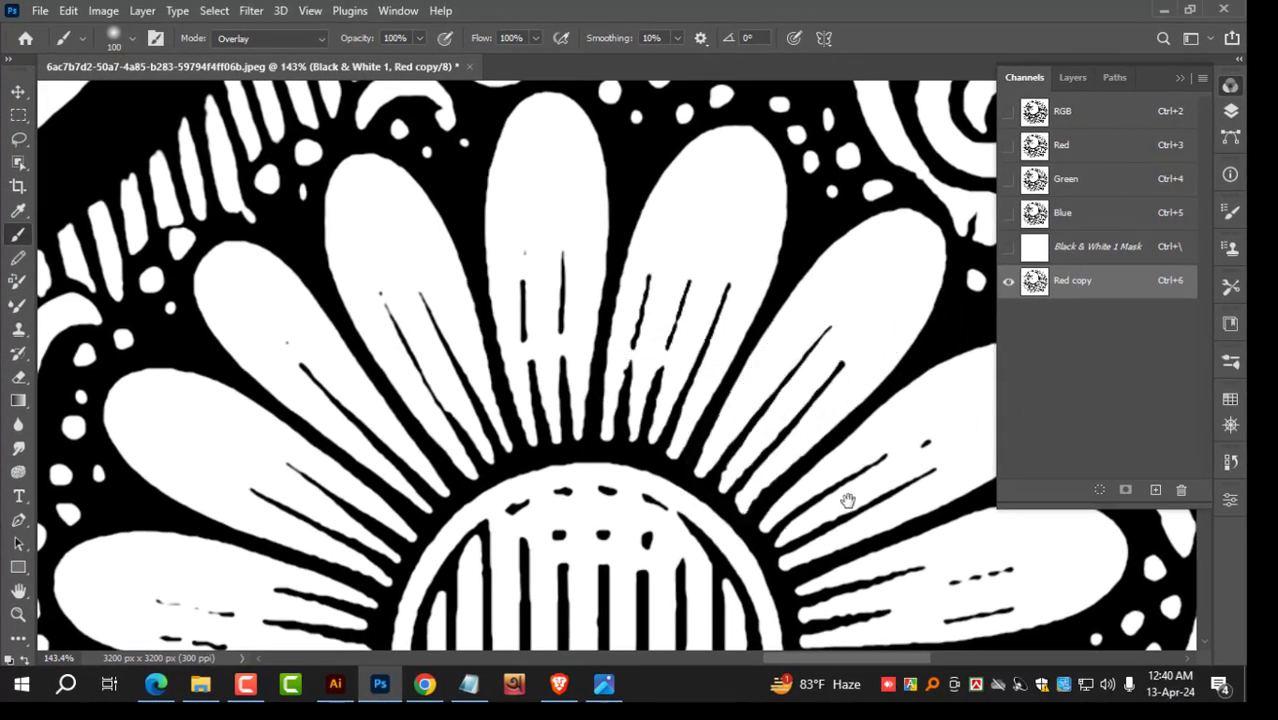
Step: Paint with the Overlay brush over the fine petal lines on the right side of the striped-centre daisy to sharpen them
{"action": "mouse_move", "coordinate": [848, 500]}
{"action": "left_mouse_down"}
{"action": "mouse_move", "coordinate": [619, 280]}
{"action": "mouse_move", "coordinate": [685, 271]}
{"action": "left_mouse_up"}
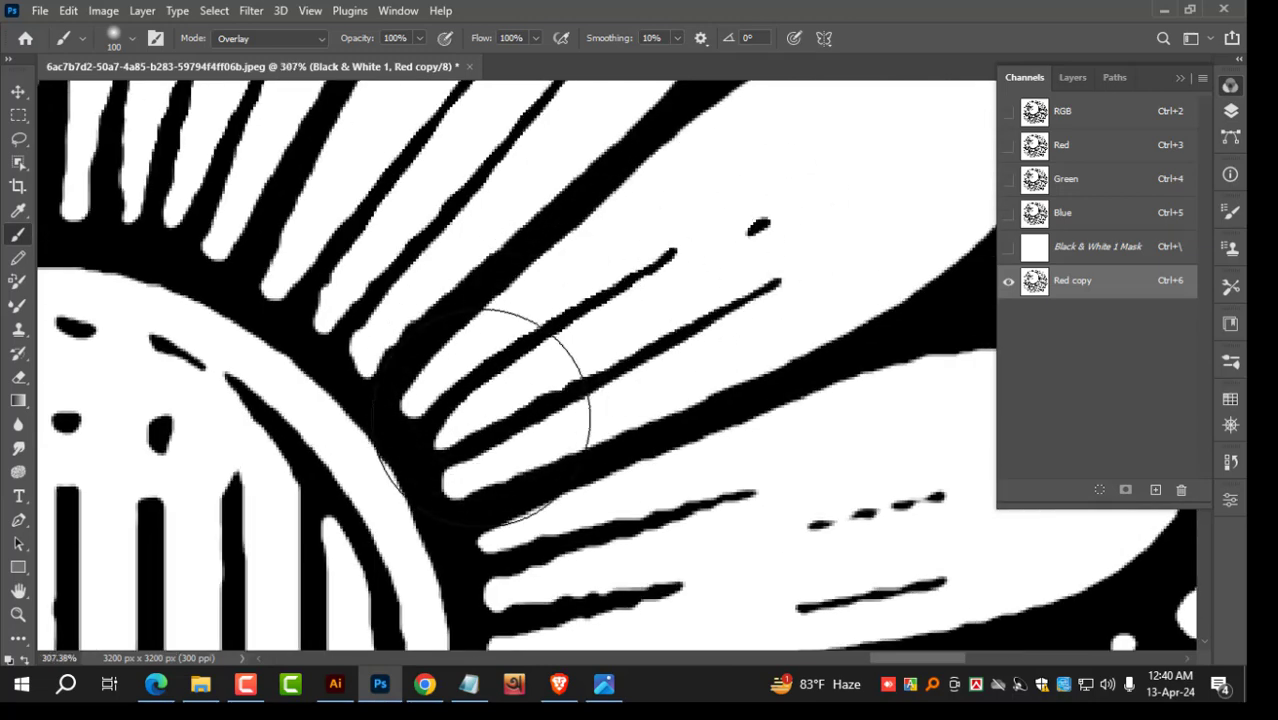
{"action": "left_click_drag", "start_coordinate": [853, 434], "coordinate": [835, 267]}
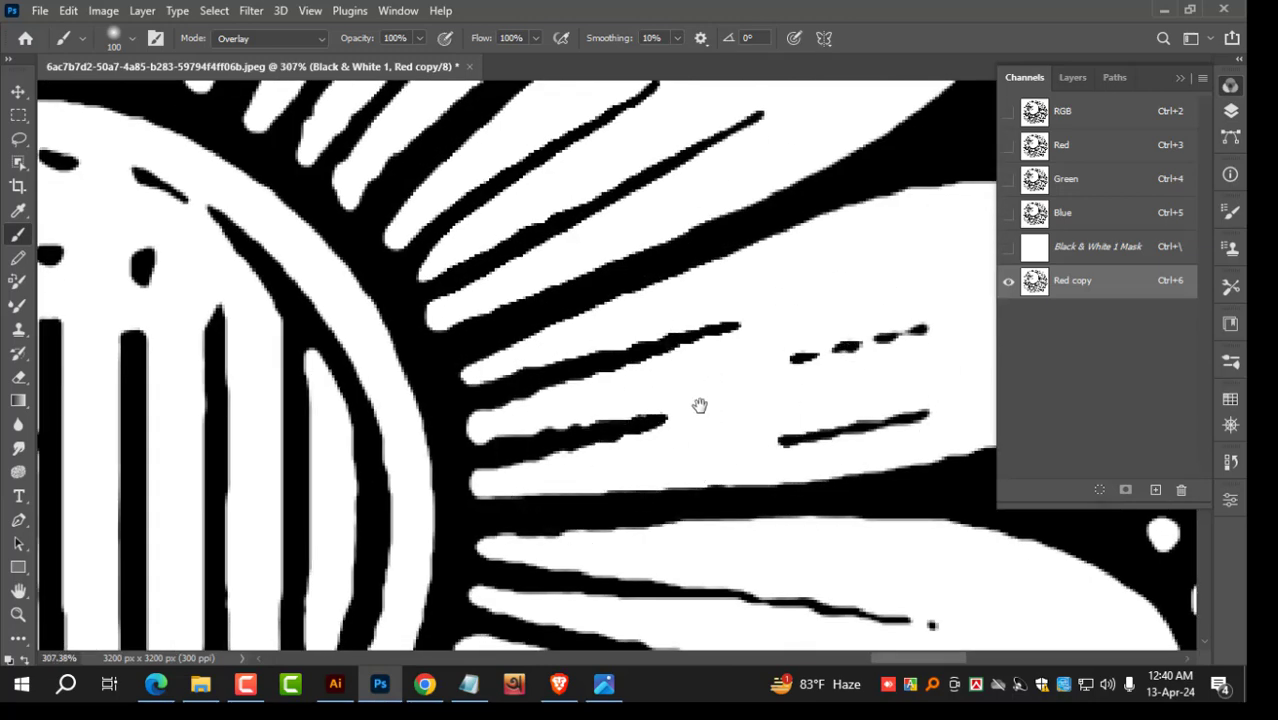
{"action": "left_click_drag", "start_coordinate": [700, 406], "coordinate": [601, 198]}
{"action": "left_click_drag", "start_coordinate": [591, 476], "coordinate": [685, 158]}
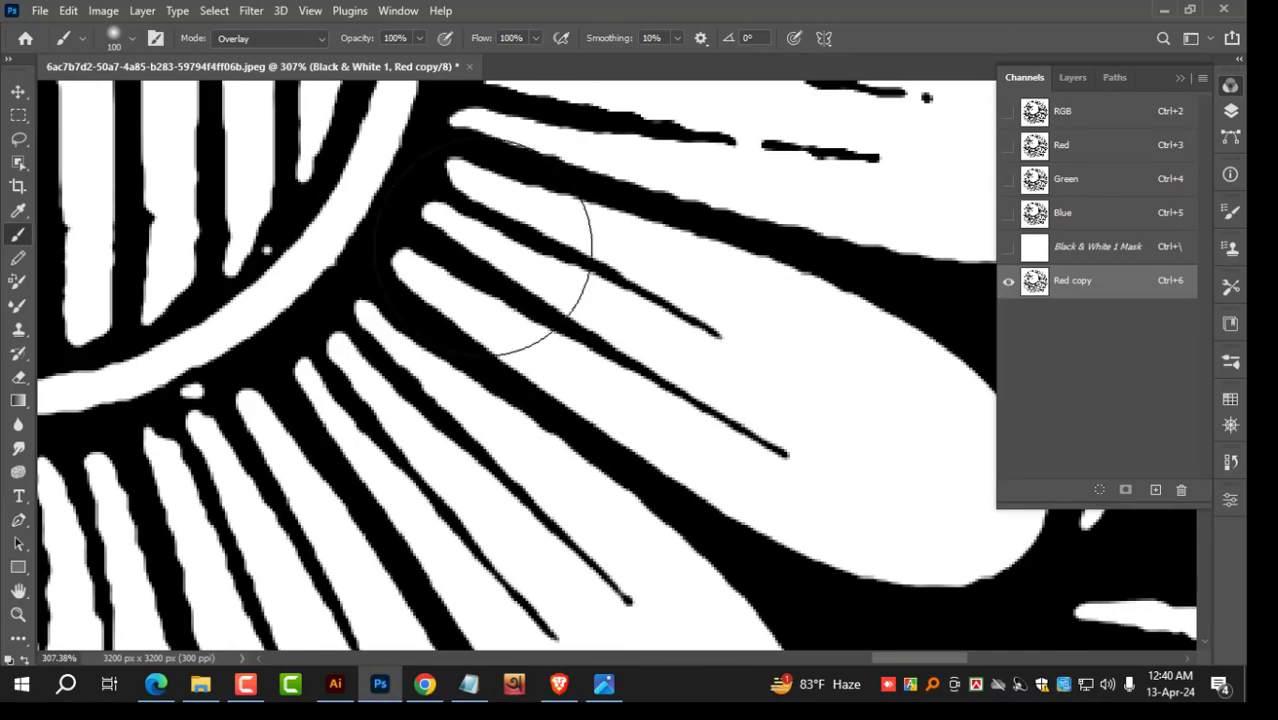
{"action": "left_click_drag", "start_coordinate": [690, 456], "coordinate": [630, 436]}
{"action": "left_click_drag", "start_coordinate": [593, 382], "coordinate": [674, 220]}
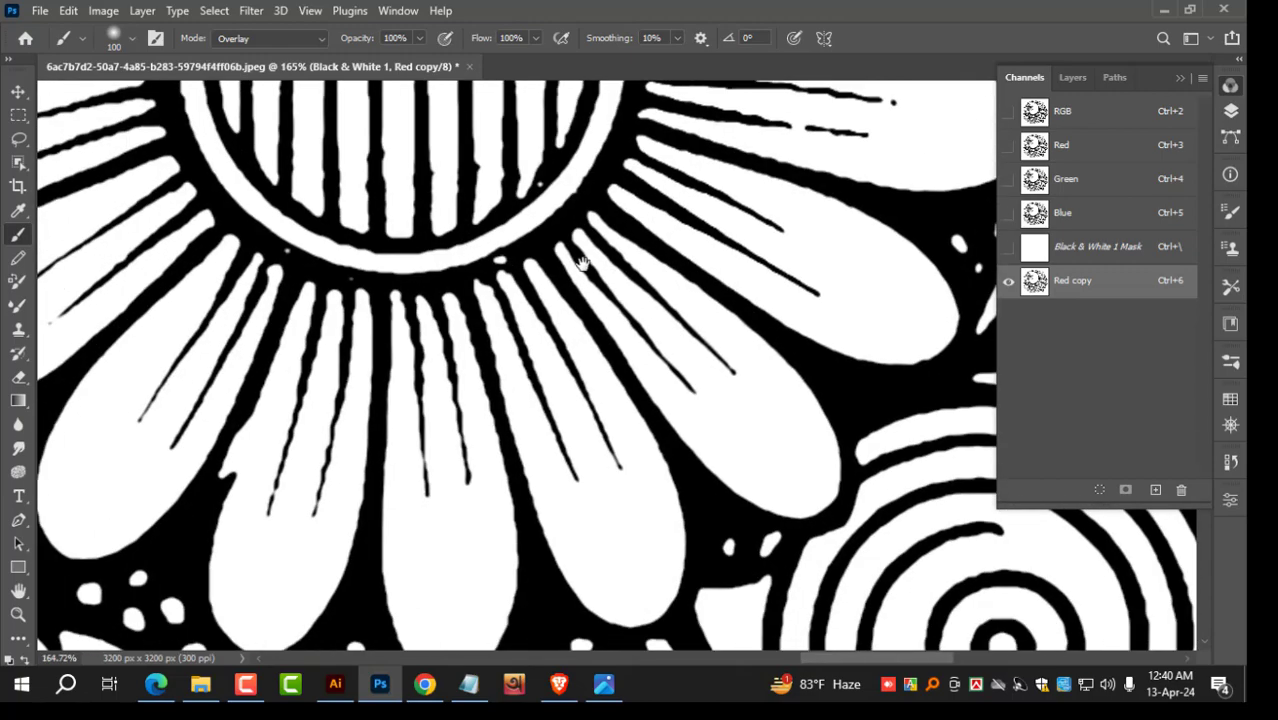
Step: Paint over the line details of the striped-centre daisy's lower petals with the 100-pixel Overlay brush to harden their edges
{"action": "left_click_drag", "start_coordinate": [550, 465], "coordinate": [631, 489]}
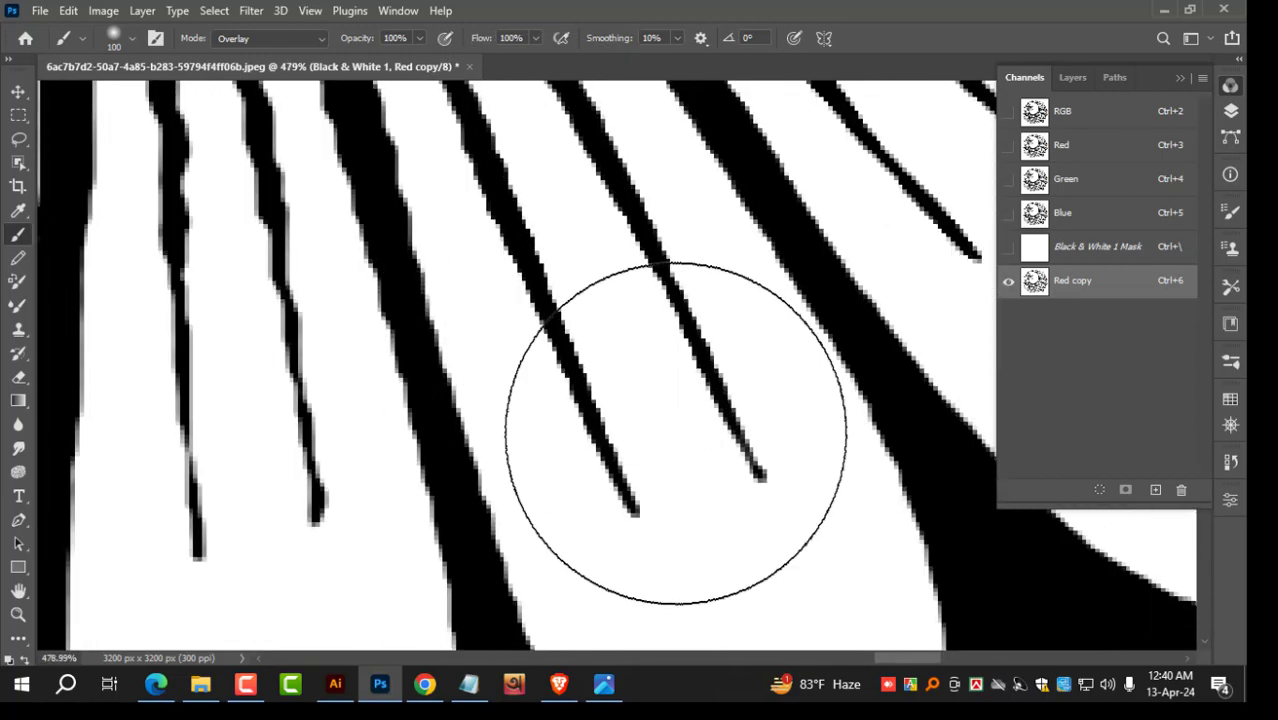
{"action": "mouse_move", "coordinate": [676, 433]}
{"action": "left_mouse_down"}
{"action": "mouse_move", "coordinate": [619, 376]}
{"action": "mouse_move", "coordinate": [425, 352]}
{"action": "left_mouse_up"}
{"action": "left_click_drag", "start_coordinate": [534, 362], "coordinate": [595, 404]}
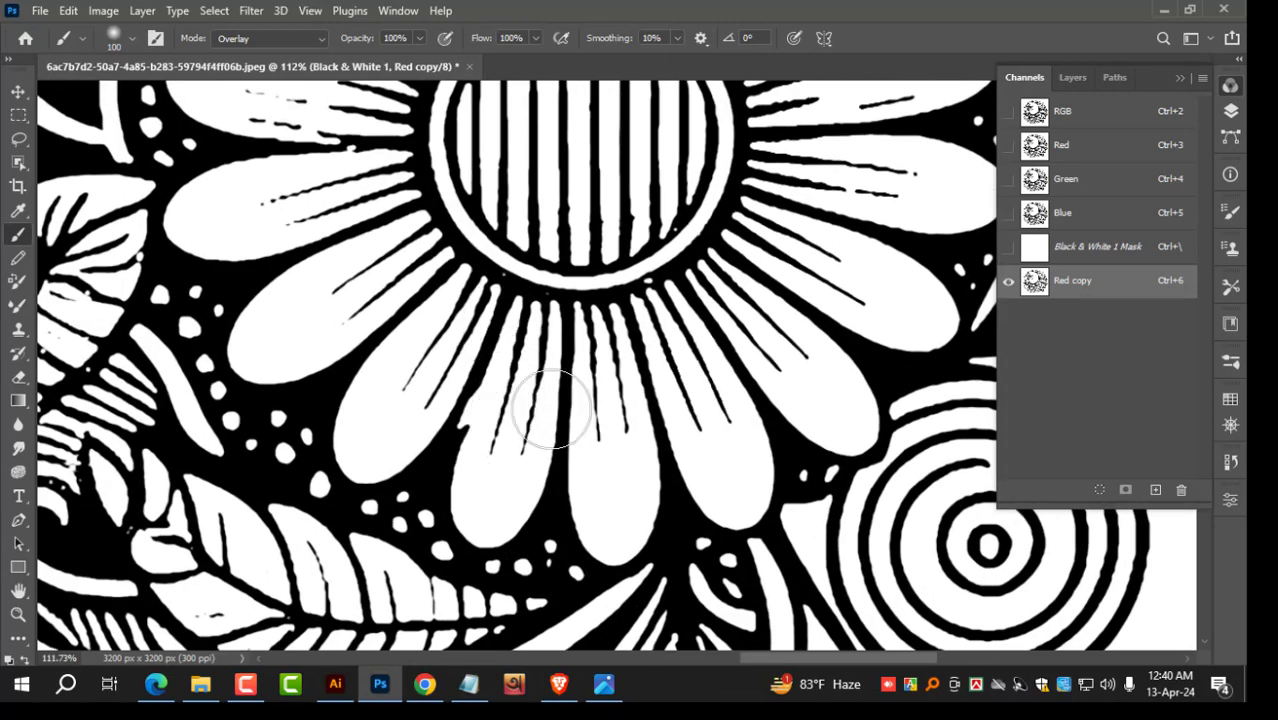
{"action": "mouse_move", "coordinate": [419, 268]}
{"action": "left_mouse_down"}
{"action": "mouse_move", "coordinate": [508, 342]}
{"action": "mouse_move", "coordinate": [550, 350]}
{"action": "left_mouse_up"}
{"action": "left_click_drag", "start_coordinate": [412, 453], "coordinate": [403, 461]}
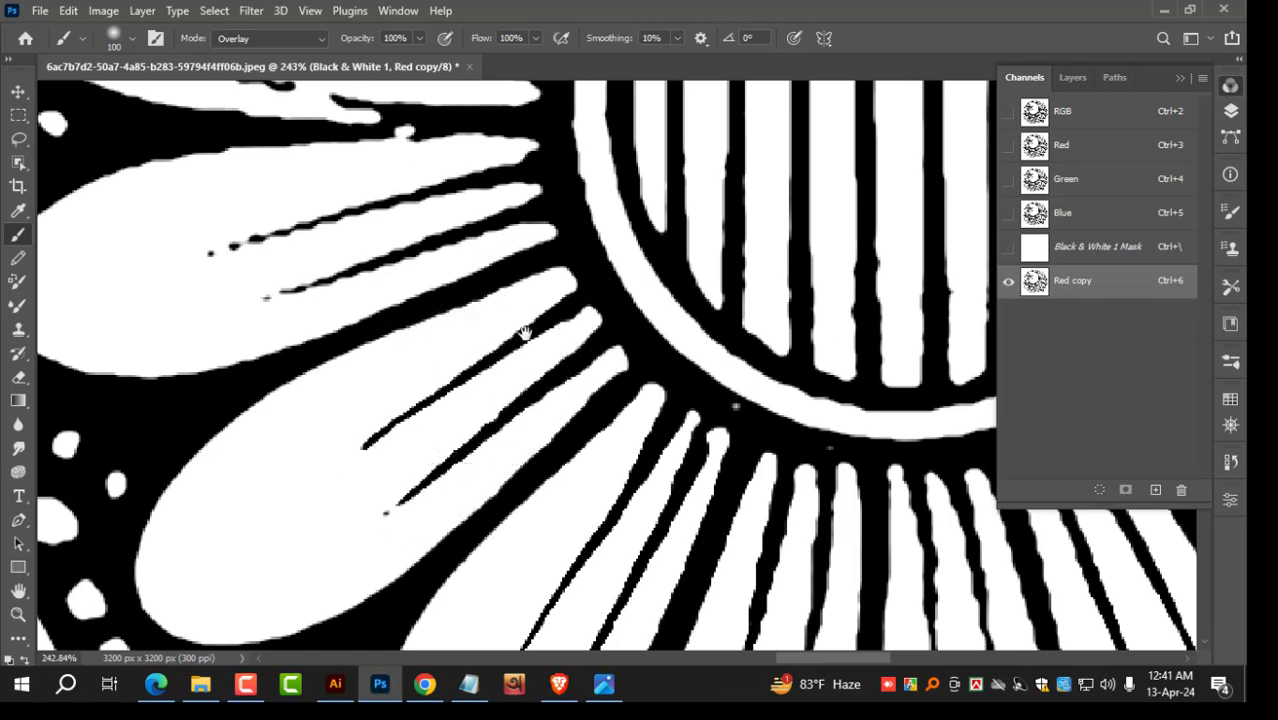
Step: Sharpen the lines of the striped-centre daisy's left and upper petals by painting over them with the Overlay brush
{"action": "left_click_drag", "start_coordinate": [524, 333], "coordinate": [639, 623]}
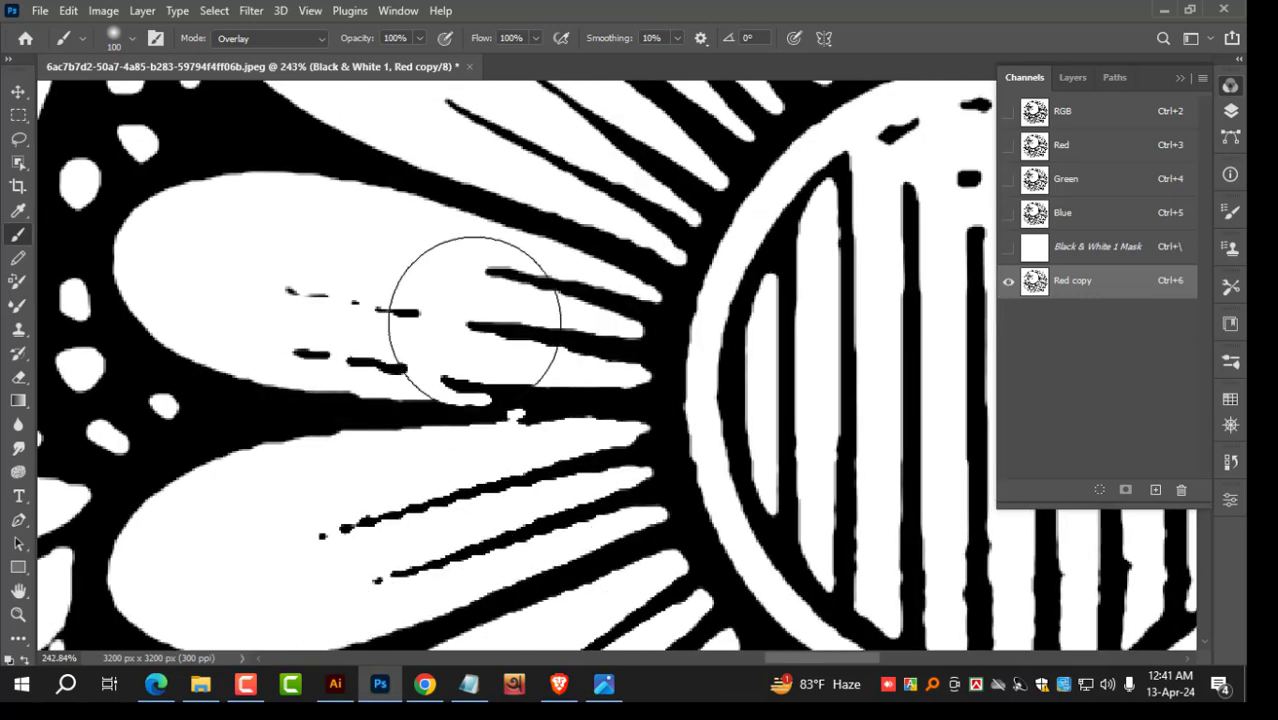
{"action": "left_click_drag", "start_coordinate": [475, 323], "coordinate": [496, 345]}
{"action": "left_click_drag", "start_coordinate": [540, 235], "coordinate": [490, 555]}
{"action": "mouse_move", "coordinate": [560, 505]}
{"action": "left_mouse_down"}
{"action": "mouse_move", "coordinate": [400, 388]}
{"action": "mouse_move", "coordinate": [574, 492]}
{"action": "left_mouse_up"}
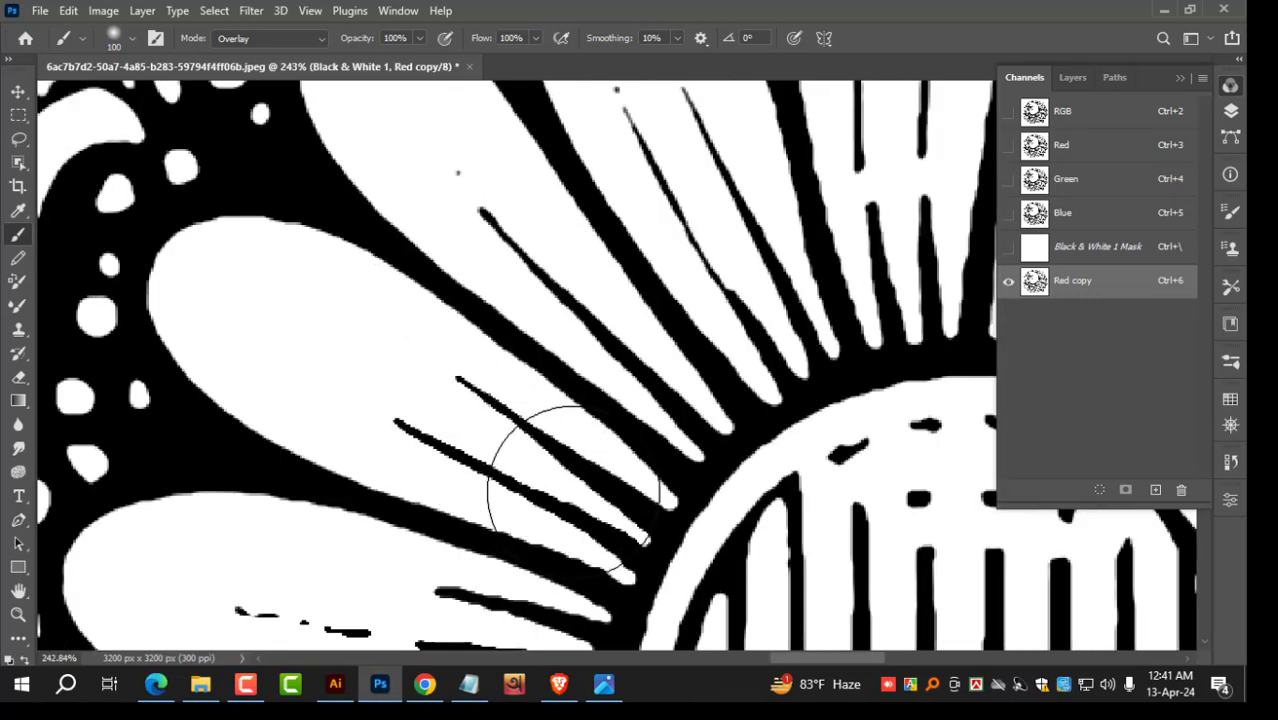
{"action": "left_click_drag", "start_coordinate": [643, 452], "coordinate": [493, 649]}
{"action": "mouse_move", "coordinate": [735, 290]}
{"action": "left_mouse_down"}
{"action": "mouse_move", "coordinate": [736, 365]}
{"action": "mouse_move", "coordinate": [340, 342]}
{"action": "left_mouse_up"}
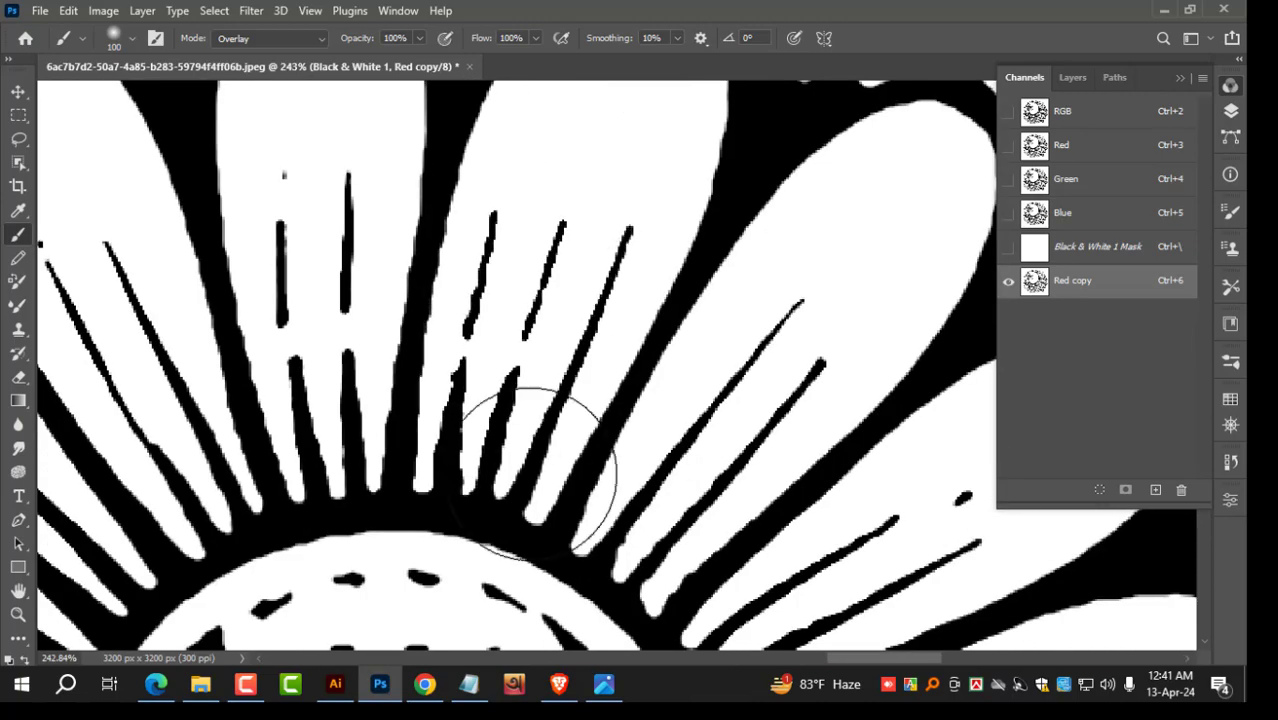
Step: Paint over the scrolls and leaves beside the thick black curve with the Overlay brush to crisp their lines
{"action": "scroll", "coordinate": [708, 405], "scroll_direction": "down", "scroll_amount": 3}
{"action": "scroll", "coordinate": [738, 235], "scroll_direction": "up", "scroll_amount": 3}
{"action": "scroll", "coordinate": [670, 298], "scroll_direction": "down", "scroll_amount": 5}
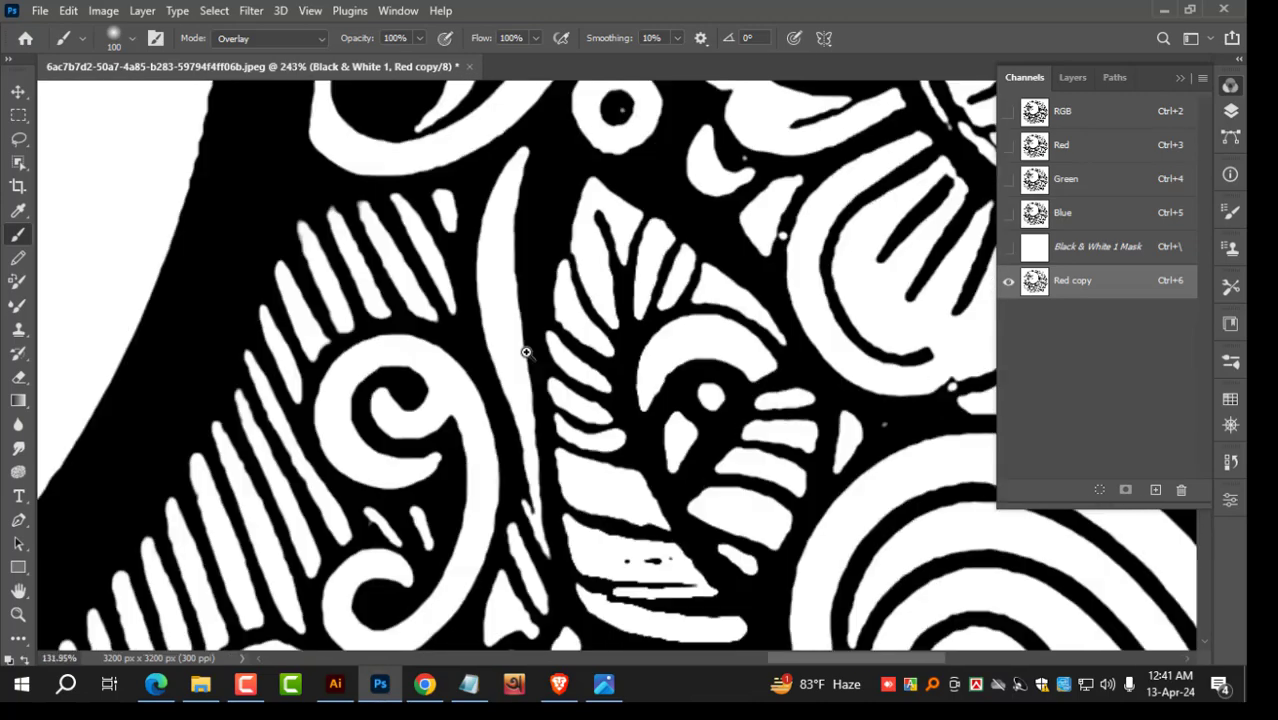
{"action": "left_click_drag", "start_coordinate": [524, 196], "coordinate": [573, 479]}
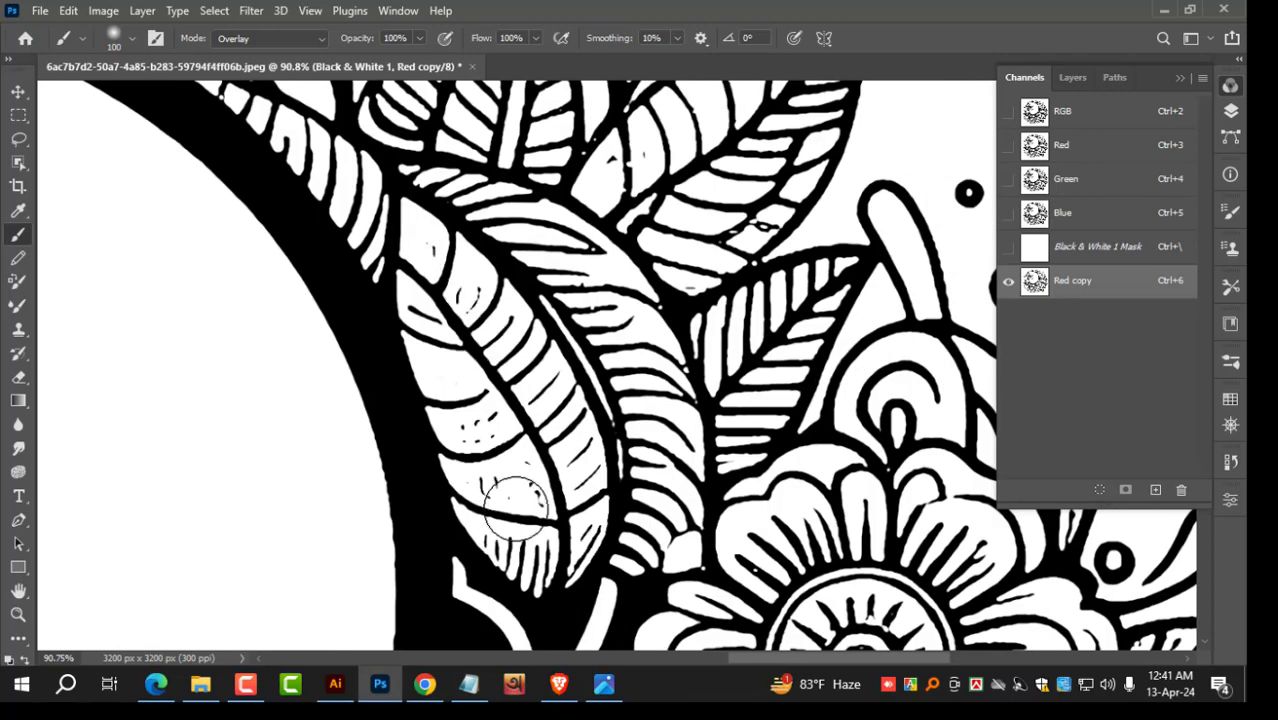
{"action": "left_click_drag", "start_coordinate": [295, 132], "coordinate": [645, 502]}
{"action": "left_click_drag", "start_coordinate": [145, 180], "coordinate": [803, 139]}
{"action": "left_click_drag", "start_coordinate": [482, 600], "coordinate": [586, 235]}
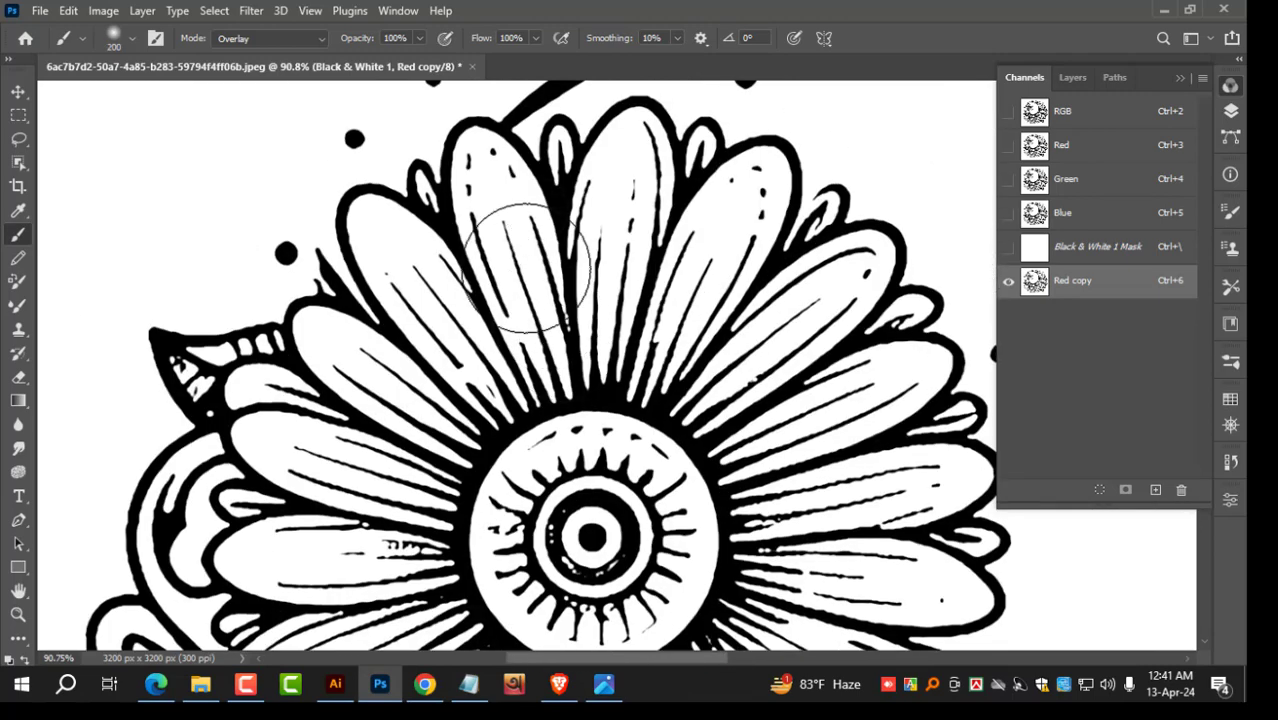
Step: Enlarge the Overlay brush to 250 pixels and paint over the petals of the upper-left daisy
{"action": "key", "text": "]"}
{"action": "mouse_move", "coordinate": [496, 305]}
{"action": "left_mouse_down"}
{"action": "mouse_move", "coordinate": [815, 545]}
{"action": "mouse_move", "coordinate": [726, 195]}
{"action": "left_mouse_up"}
{"action": "left_click_drag", "start_coordinate": [742, 408], "coordinate": [365, 410]}
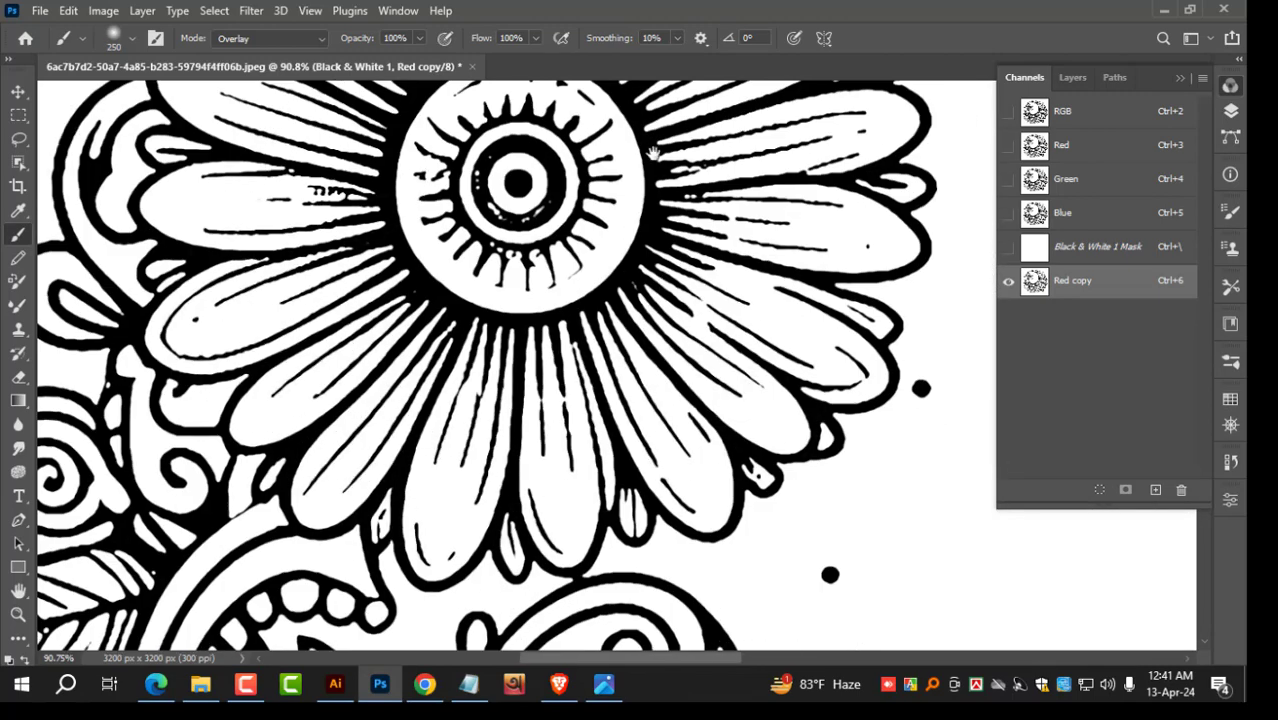
{"action": "mouse_move", "coordinate": [400, 590]}
{"action": "left_mouse_down"}
{"action": "mouse_move", "coordinate": [600, 150]}
{"action": "mouse_move", "coordinate": [582, 140]}
{"action": "left_mouse_up"}
{"action": "left_click_drag", "start_coordinate": [780, 520], "coordinate": [582, 215]}
{"action": "left_click_drag", "start_coordinate": [860, 545], "coordinate": [434, 184]}
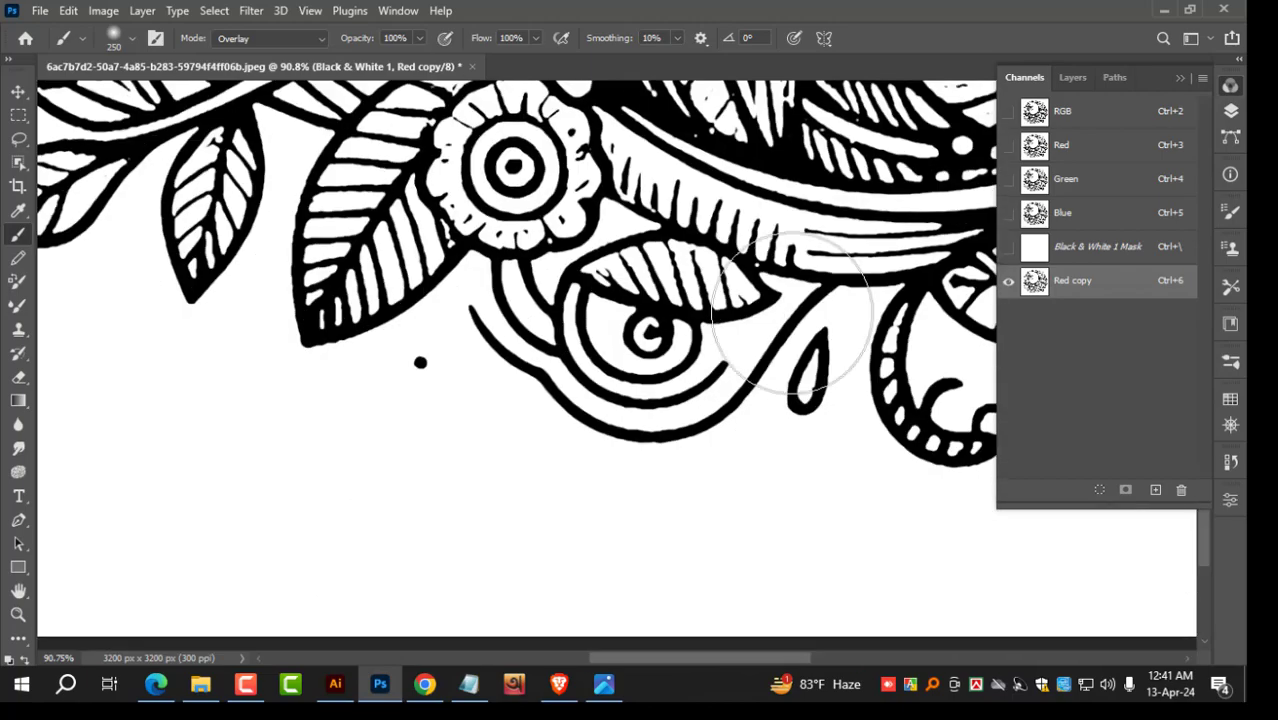
Step: Paint with the 250-pixel Overlay brush over the leaves and scrolls along the lower and right edges of the design
{"action": "left_click_drag", "start_coordinate": [975, 240], "coordinate": [640, 248]}
{"action": "left_click_drag", "start_coordinate": [980, 165], "coordinate": [716, 496]}
{"action": "left_click_drag", "start_coordinate": [970, 130], "coordinate": [730, 408]}
{"action": "left_click_drag", "start_coordinate": [795, 140], "coordinate": [730, 410]}
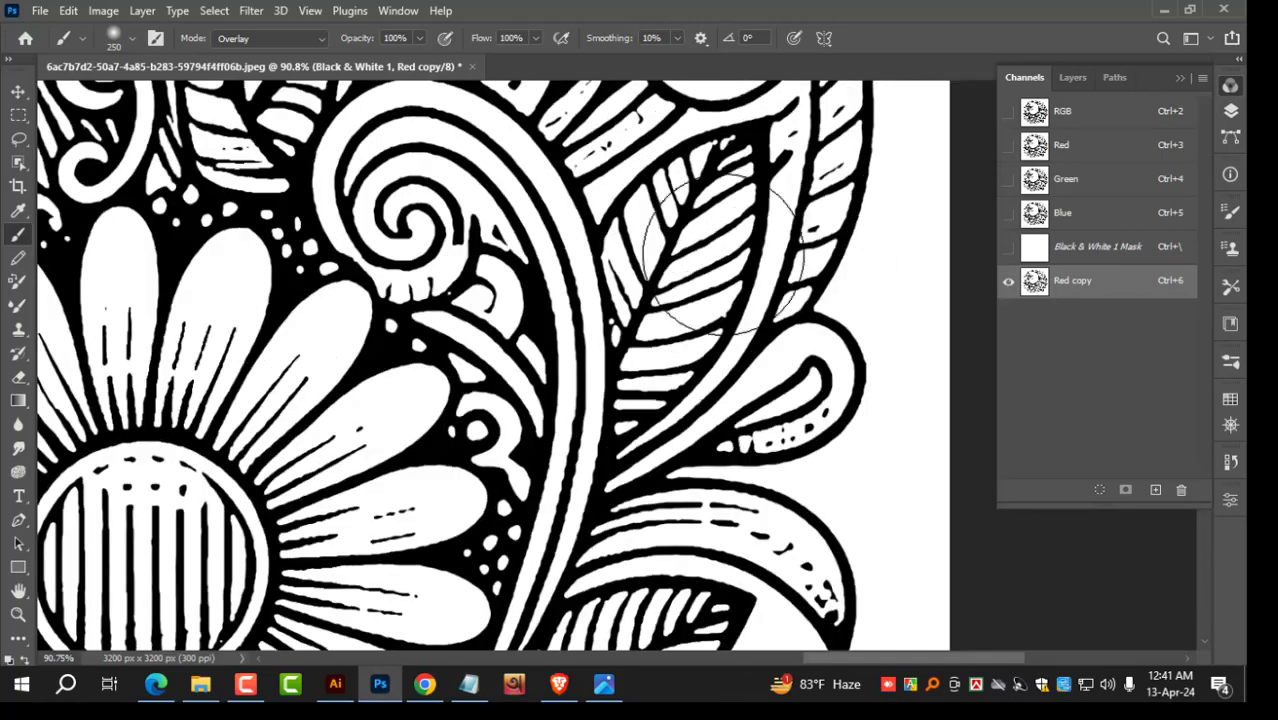
{"action": "left_click_drag", "start_coordinate": [642, 174], "coordinate": [661, 410]}
Step: Review the upper-left daisy's centre up close and the complete line art of the Red copy channel
{"action": "scroll", "coordinate": [661, 410], "scroll_direction": "down", "scroll_amount": 4}
{"action": "left_click_drag", "start_coordinate": [200, 350], "coordinate": [640, 300]}
{"action": "scroll", "coordinate": [545, 230], "scroll_direction": "up", "scroll_amount": 4}
{"action": "scroll", "coordinate": [676, 345], "scroll_direction": "down", "scroll_amount": 4}
{"action": "scroll", "coordinate": [553, 335], "scroll_direction": "up", "scroll_amount": 9}
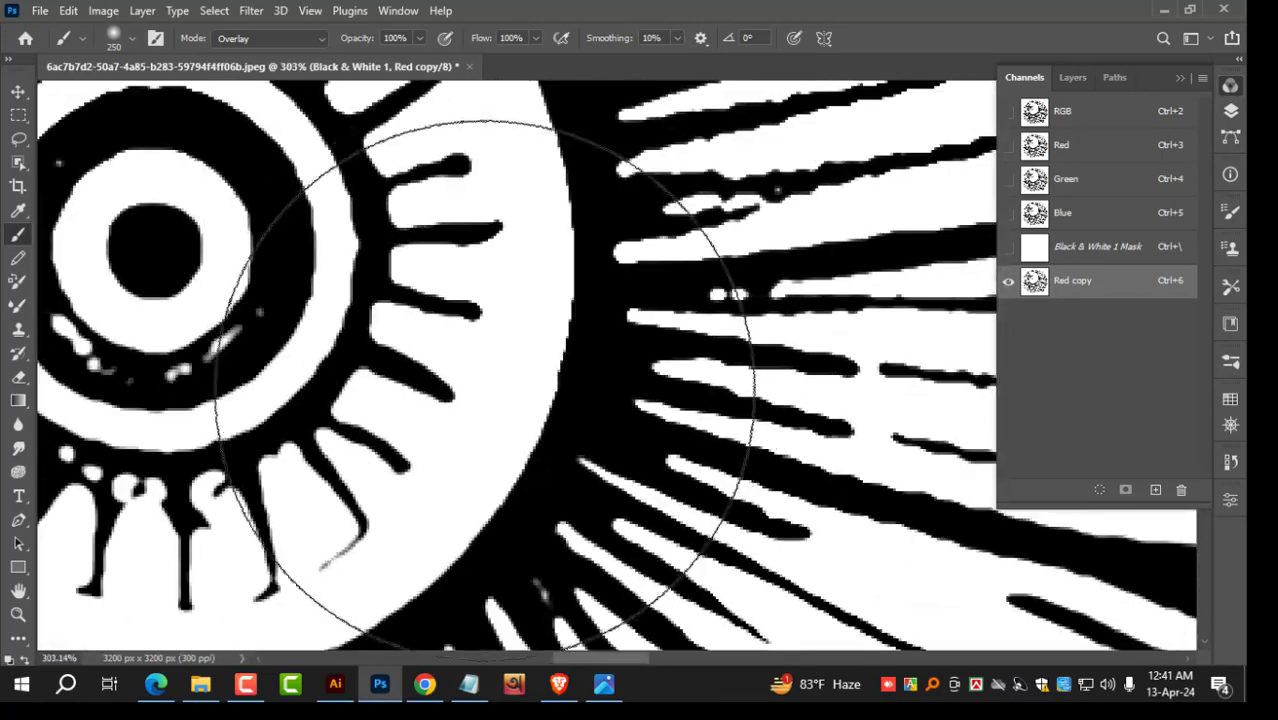
{"action": "scroll", "coordinate": [485, 385], "scroll_direction": "down", "scroll_amount": 5}
{"action": "scroll", "coordinate": [466, 367], "scroll_direction": "down", "scroll_amount": 5}
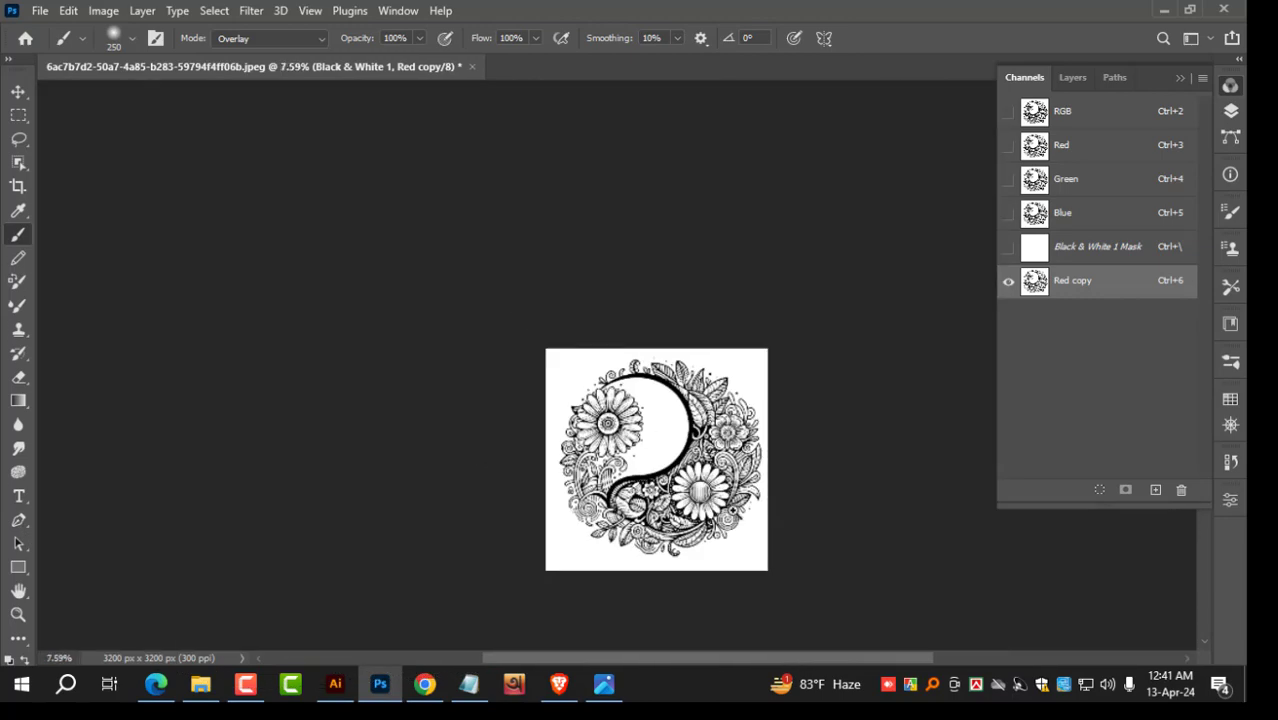
{"action": "scroll", "coordinate": [740, 515], "scroll_direction": "up", "scroll_amount": 2}
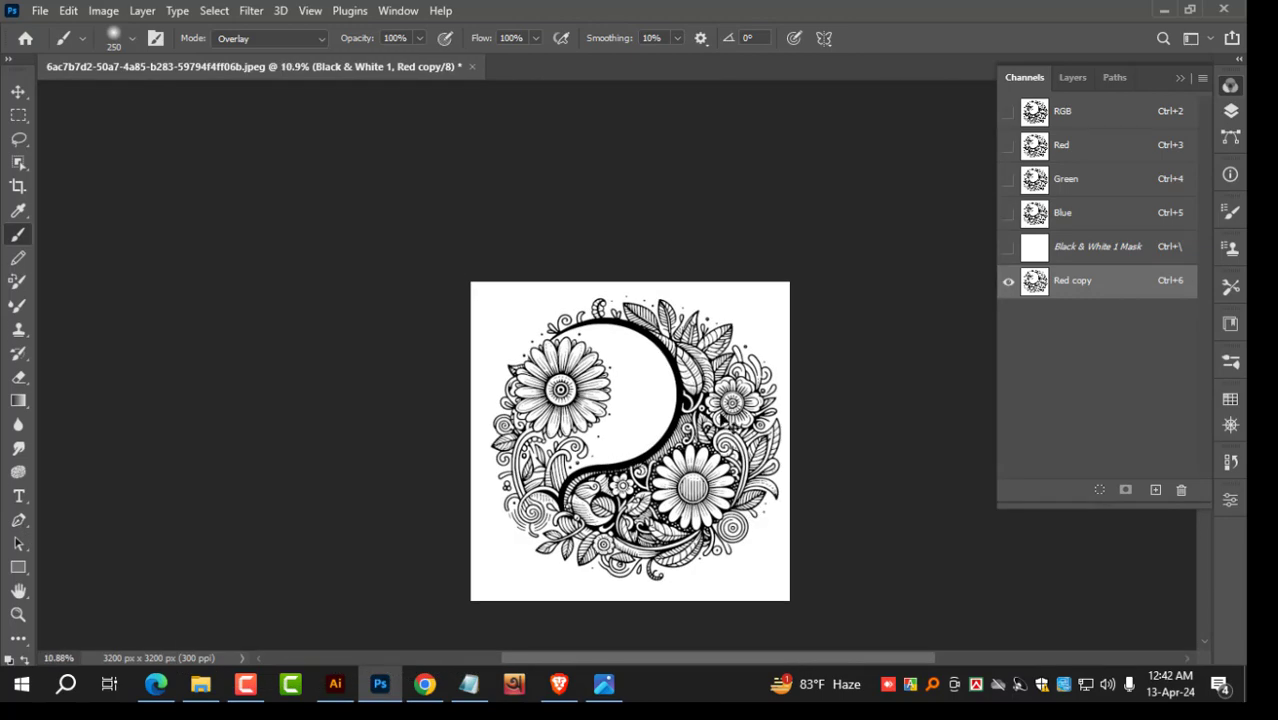
Step: Select the entire Red copy channel, ready to move, and create a new A4 RGB document at 300 ppi in Illustrator
{"action": "left_click", "coordinate": [15, 93]}
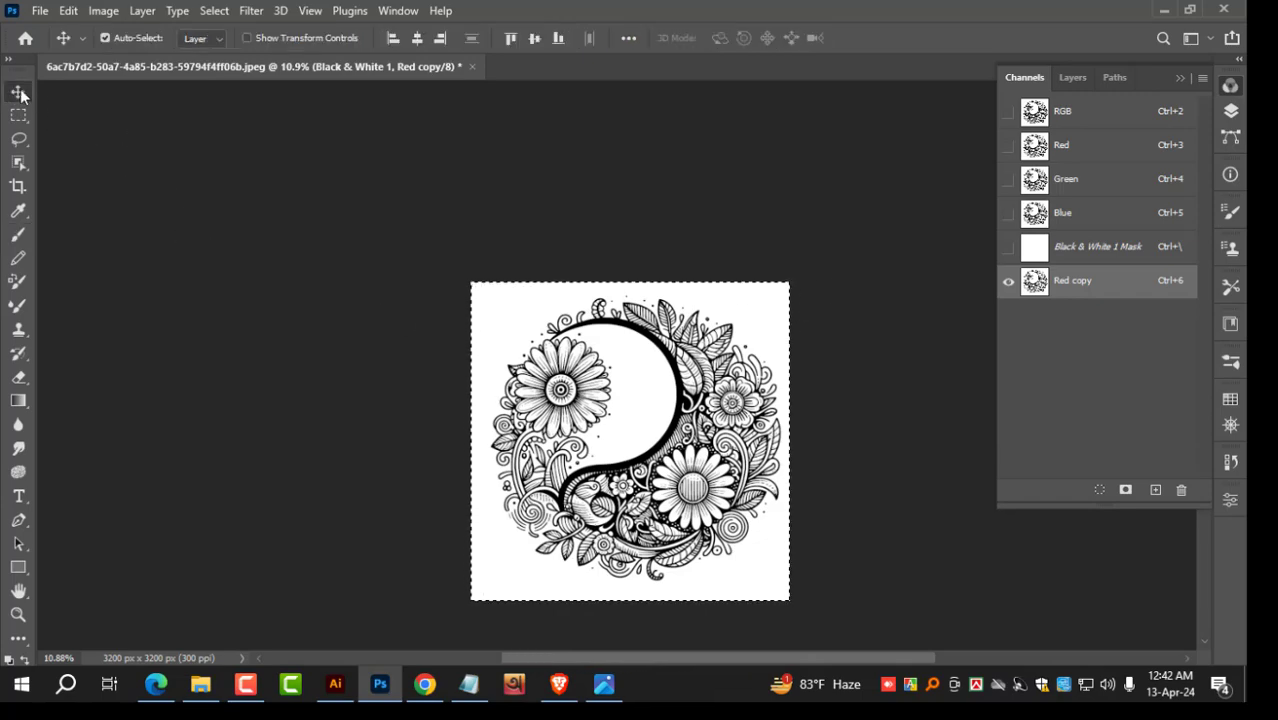
{"action": "left_click", "coordinate": [335, 684]}
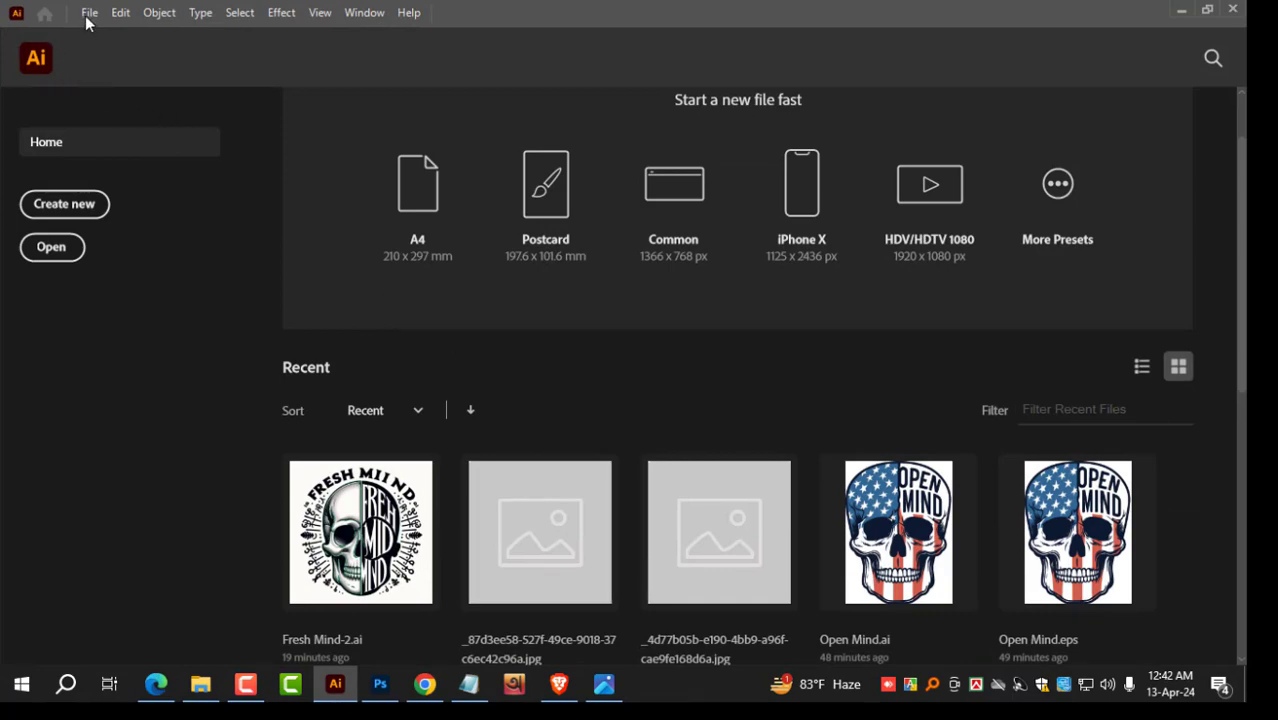
{"action": "key", "text": "ctrl+n"}
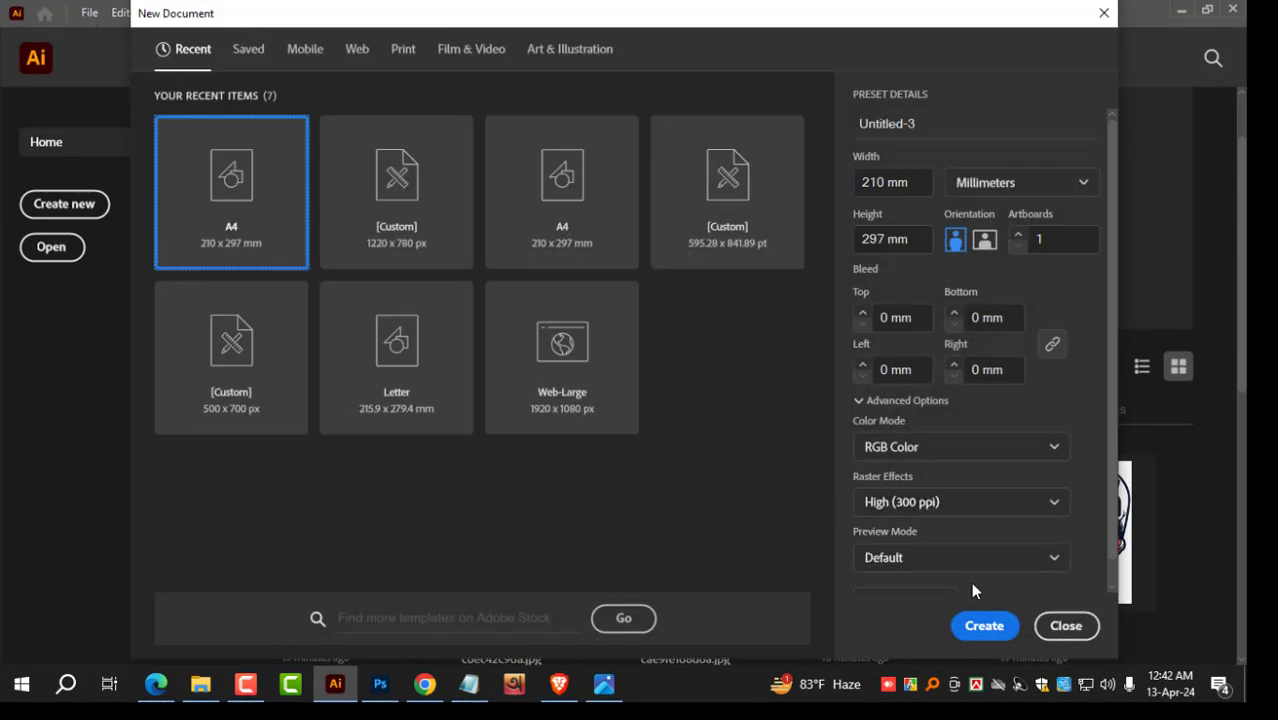
{"action": "left_click", "coordinate": [989, 633]}
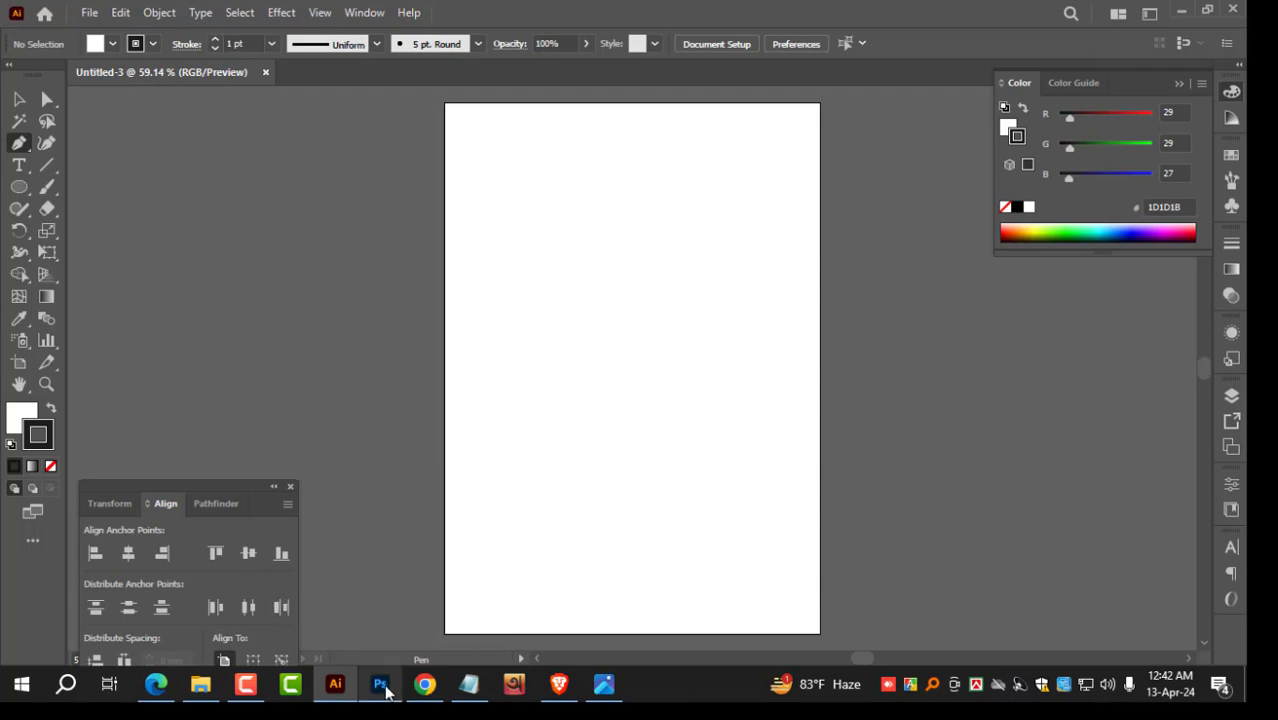
Step: Bring the selected channel artwork from Photoshop into the new Illustrator document and position it over the artboard
{"action": "left_click", "coordinate": [380, 684]}
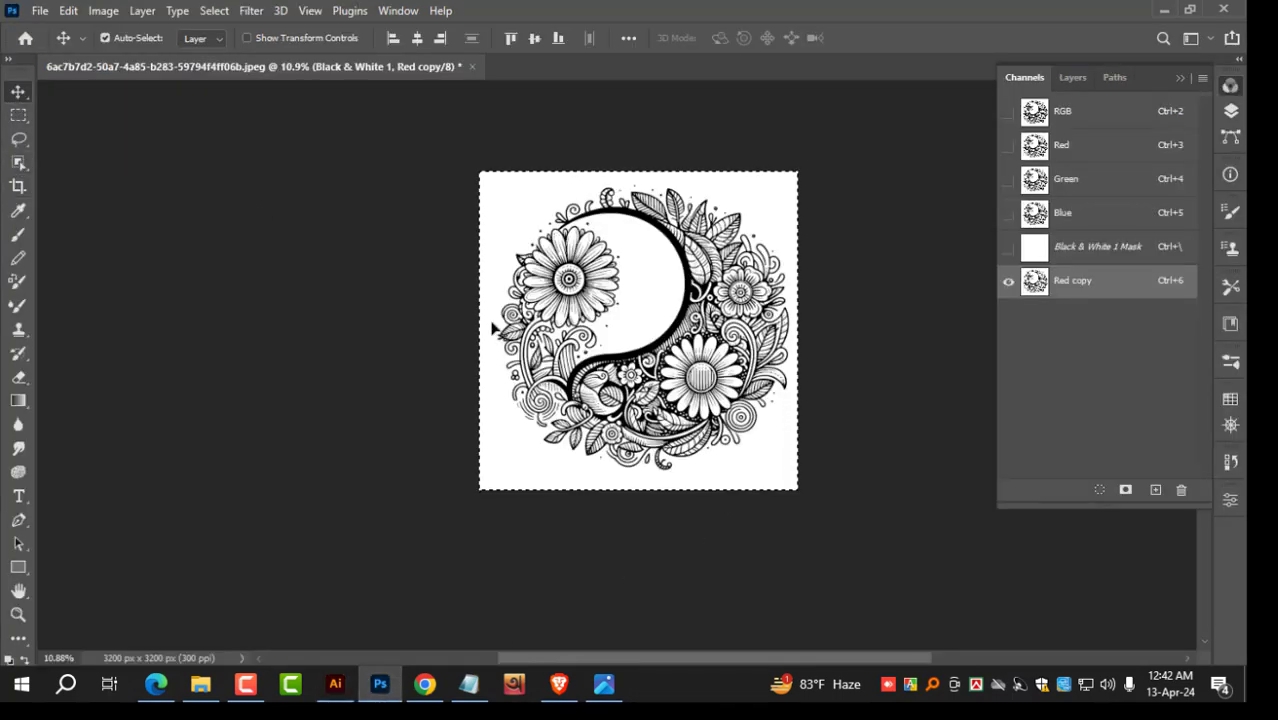
{"action": "left_click_drag", "start_coordinate": [493, 330], "coordinate": [603, 416]}
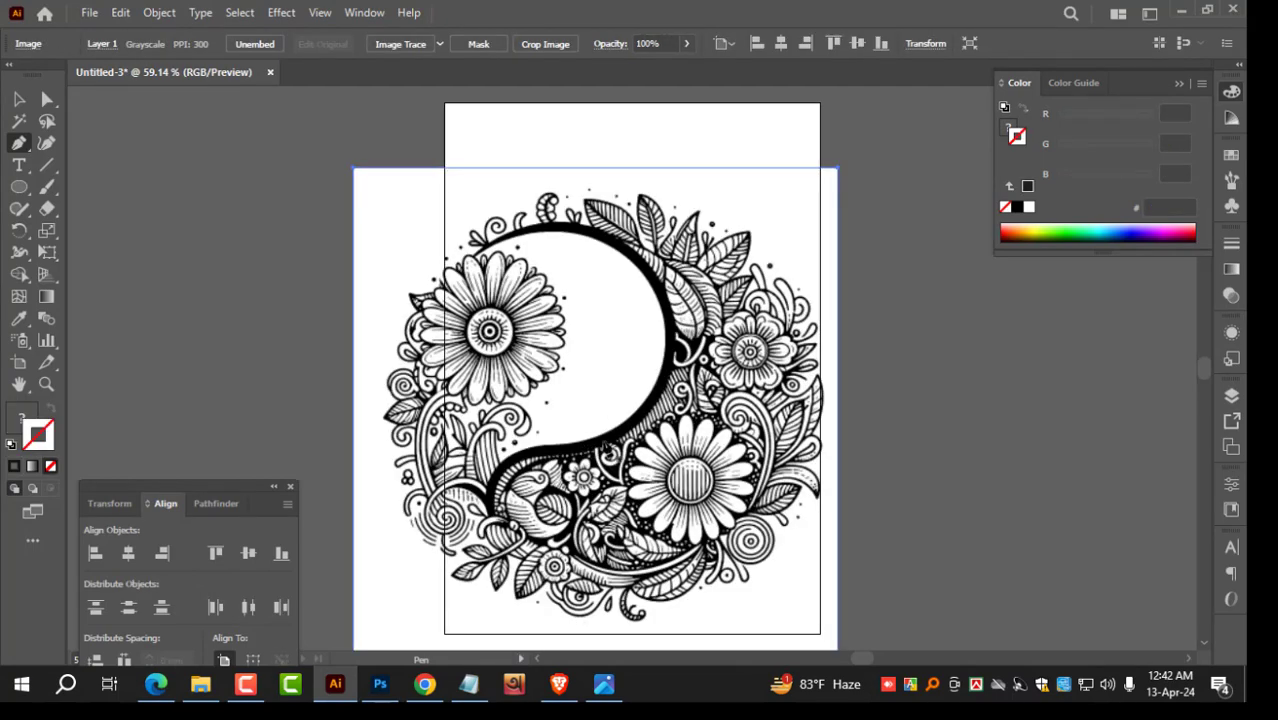
{"action": "key", "text": "v"}
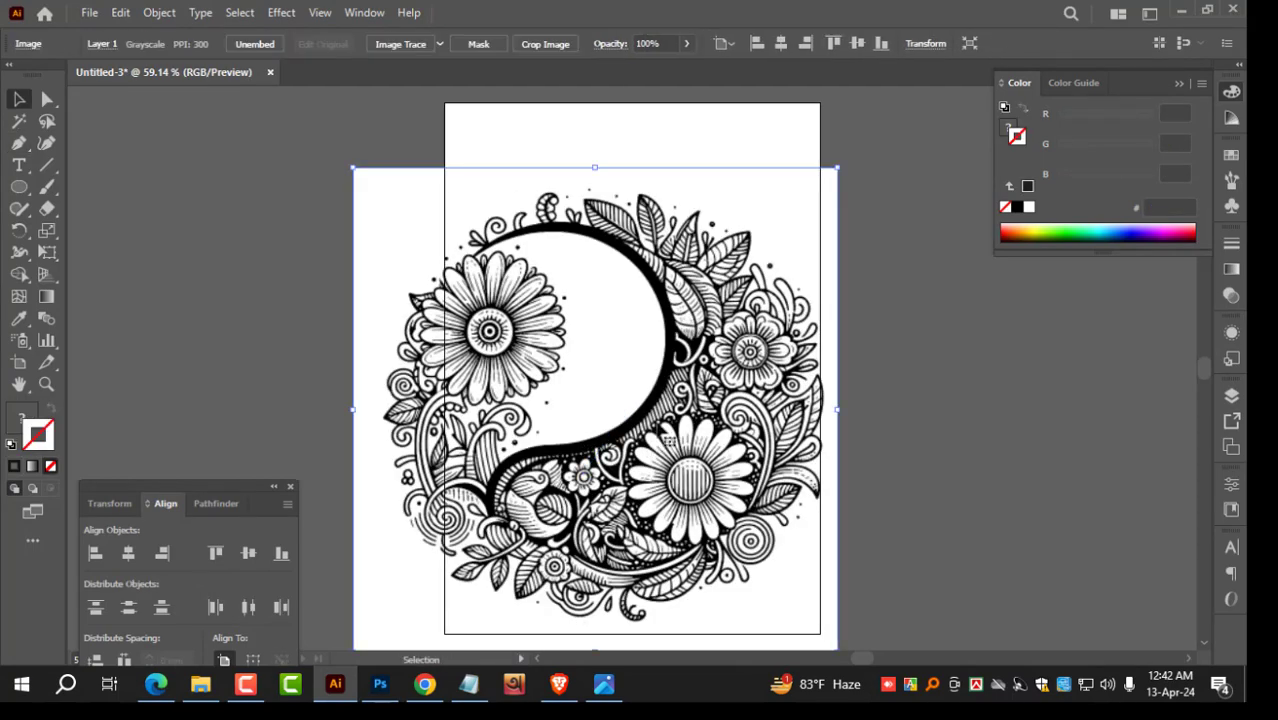
{"action": "left_click_drag", "start_coordinate": [480, 202], "coordinate": [521, 165]}
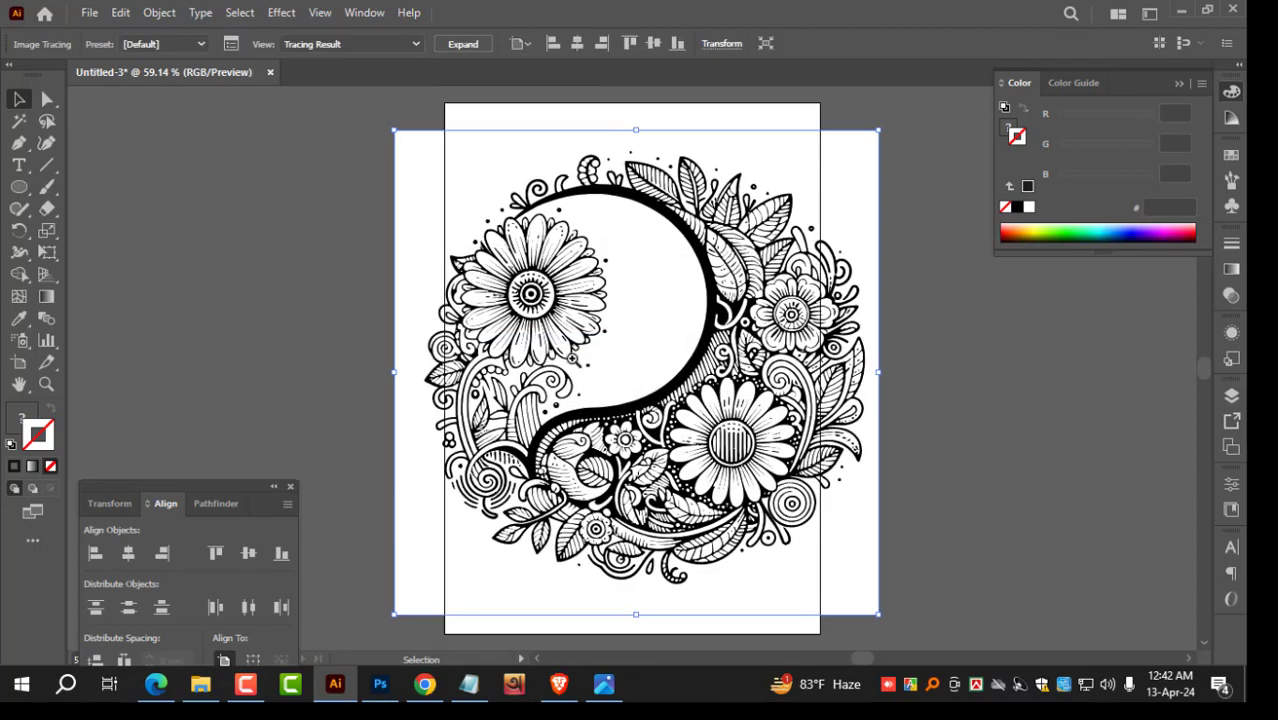
Step: Image Trace the placed artwork with the Default preset, check the traced details and expand the result into vector paths
{"action": "left_click_drag", "start_coordinate": [537, 248], "coordinate": [847, 443]}
{"action": "left_click_drag", "start_coordinate": [681, 298], "coordinate": [475, 457]}
{"action": "left_click_drag", "start_coordinate": [747, 315], "coordinate": [673, 503]}
{"action": "left_click_drag", "start_coordinate": [679, 410], "coordinate": [579, 445]}
{"action": "left_click_drag", "start_coordinate": [798, 535], "coordinate": [712, 250]}
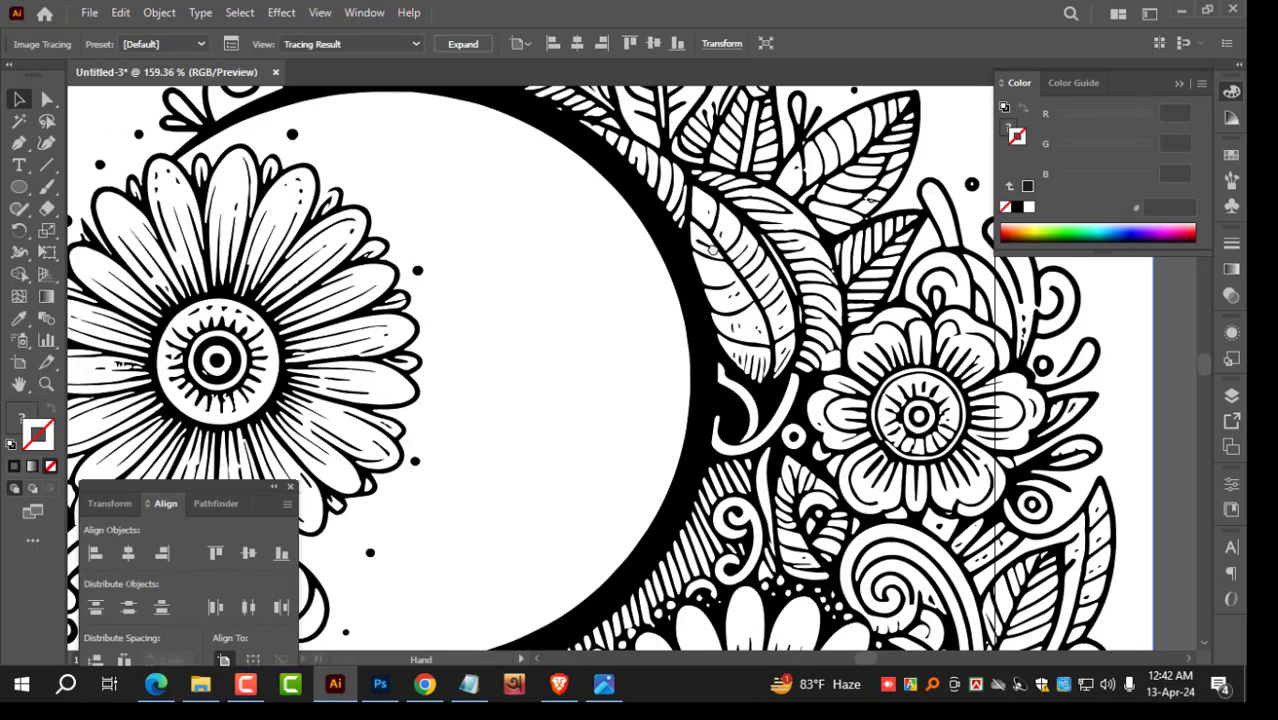
{"action": "left_click_drag", "start_coordinate": [738, 493], "coordinate": [642, 337]}
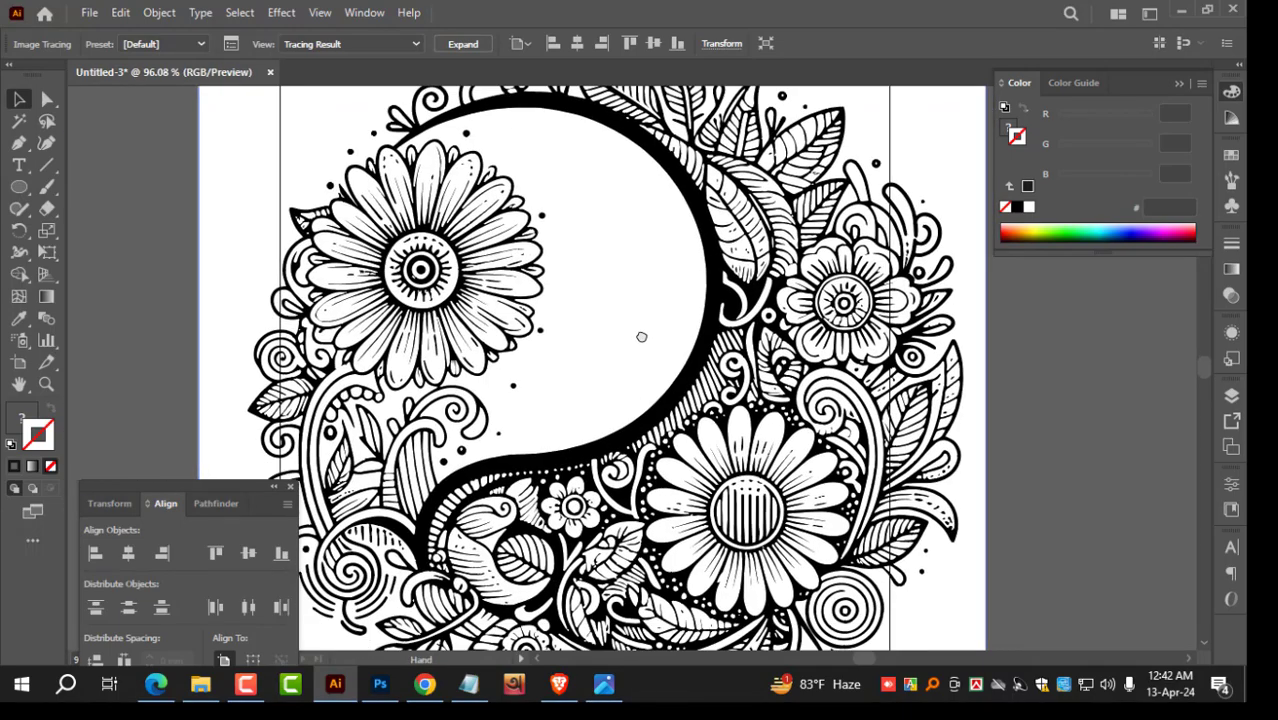
{"action": "left_click", "coordinate": [463, 44]}
{"action": "key", "text": "ctrl+0"}
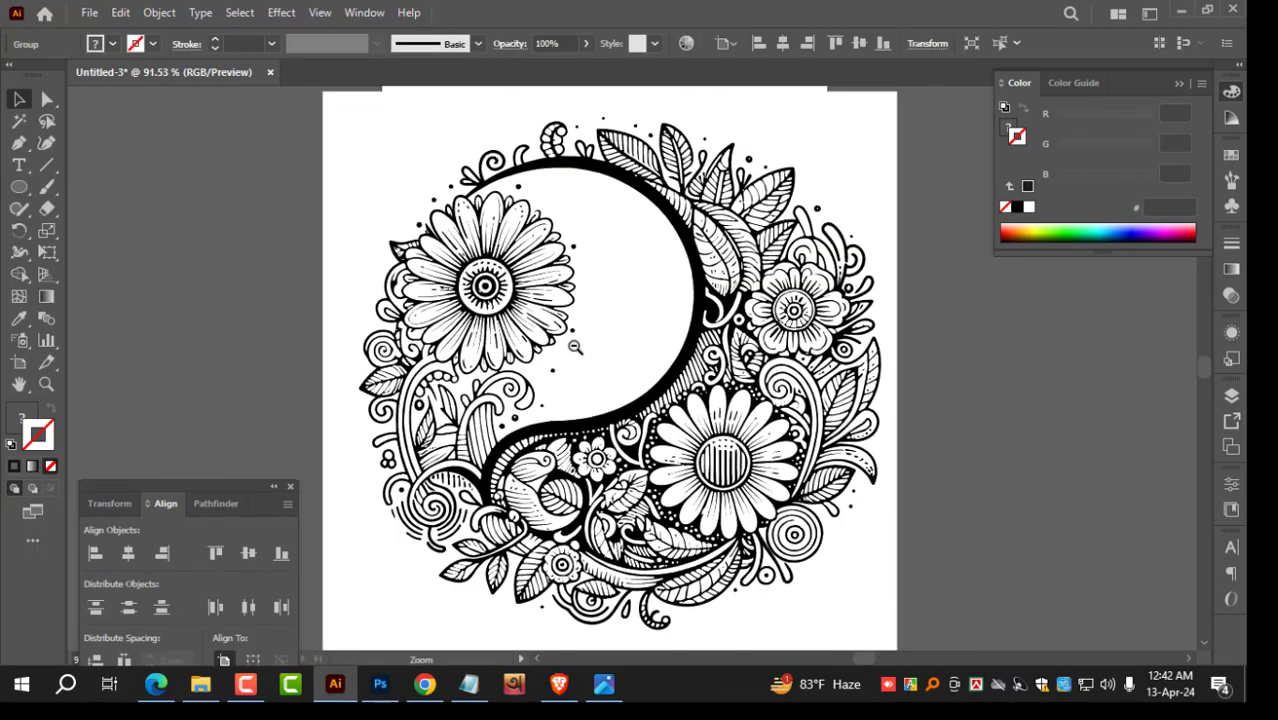
{"action": "key", "text": "a"}
{"action": "left_click", "coordinate": [289, 165]}
{"action": "left_click", "coordinate": [396, 148]}
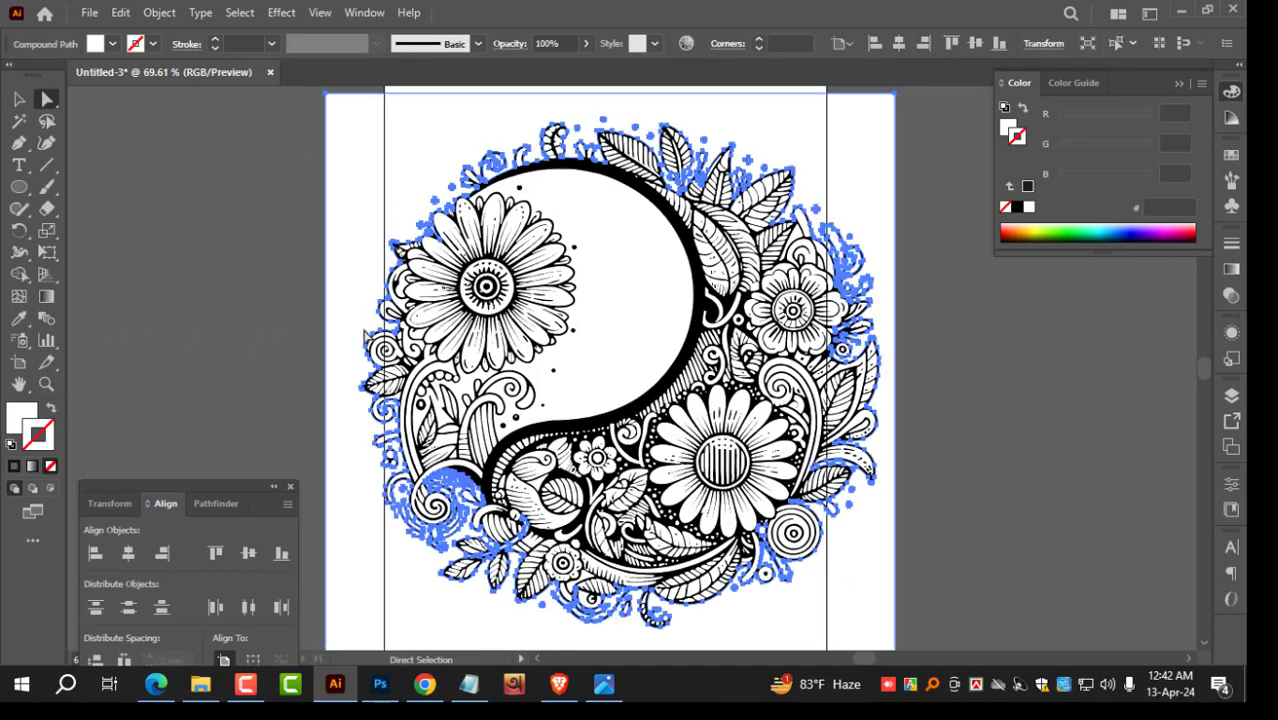
Step: Move the whole traced artwork group sideways so that it lies partly off the artboard, and deselect it
{"action": "key", "text": "v"}
{"action": "left_click", "coordinate": [937, 412]}
{"action": "left_click_drag", "start_coordinate": [750, 411], "coordinate": [465, 412]}
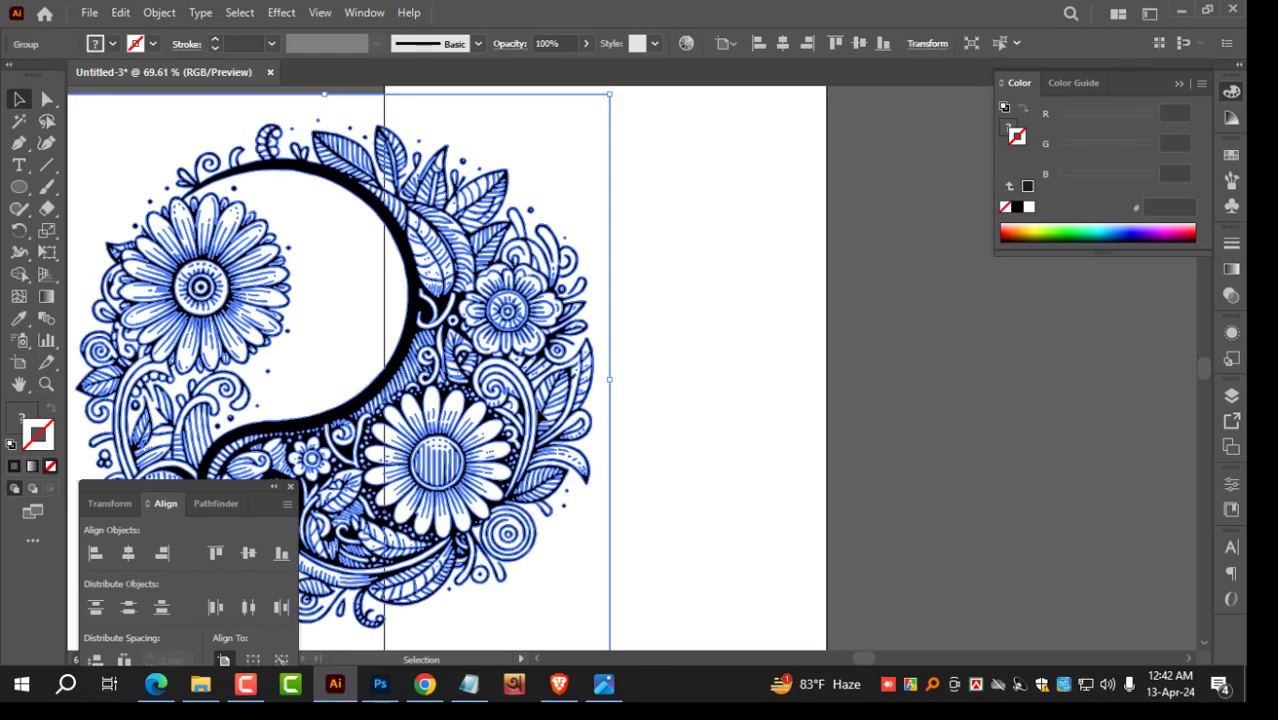
{"action": "left_click_drag", "start_coordinate": [413, 363], "coordinate": [808, 357]}
{"action": "left_click_drag", "start_coordinate": [682, 402], "coordinate": [527, 385]}
{"action": "left_click", "coordinate": [192, 274]}
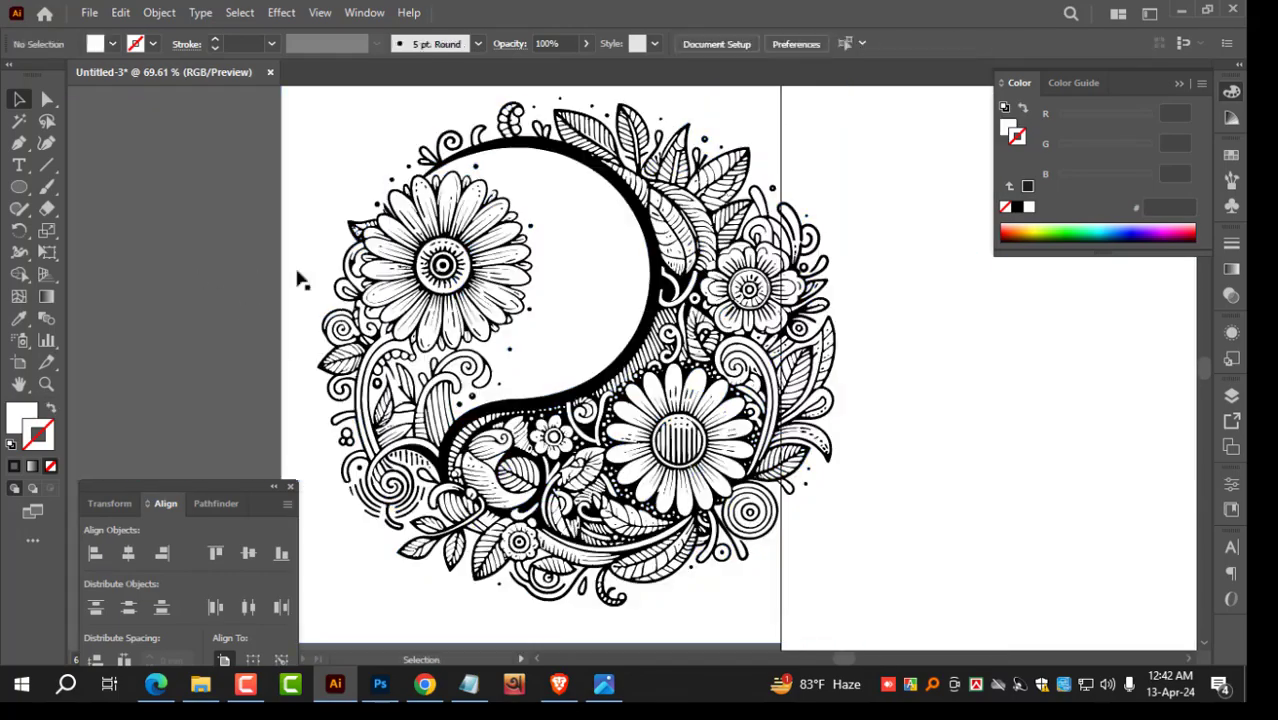
Step: Select the white background shape, extend the selection to all similar white shapes in the traced artwork and delete them
{"action": "left_click_drag", "start_coordinate": [354, 243], "coordinate": [353, 267]}
{"action": "key", "text": "a"}
{"action": "left_click", "coordinate": [348, 255]}
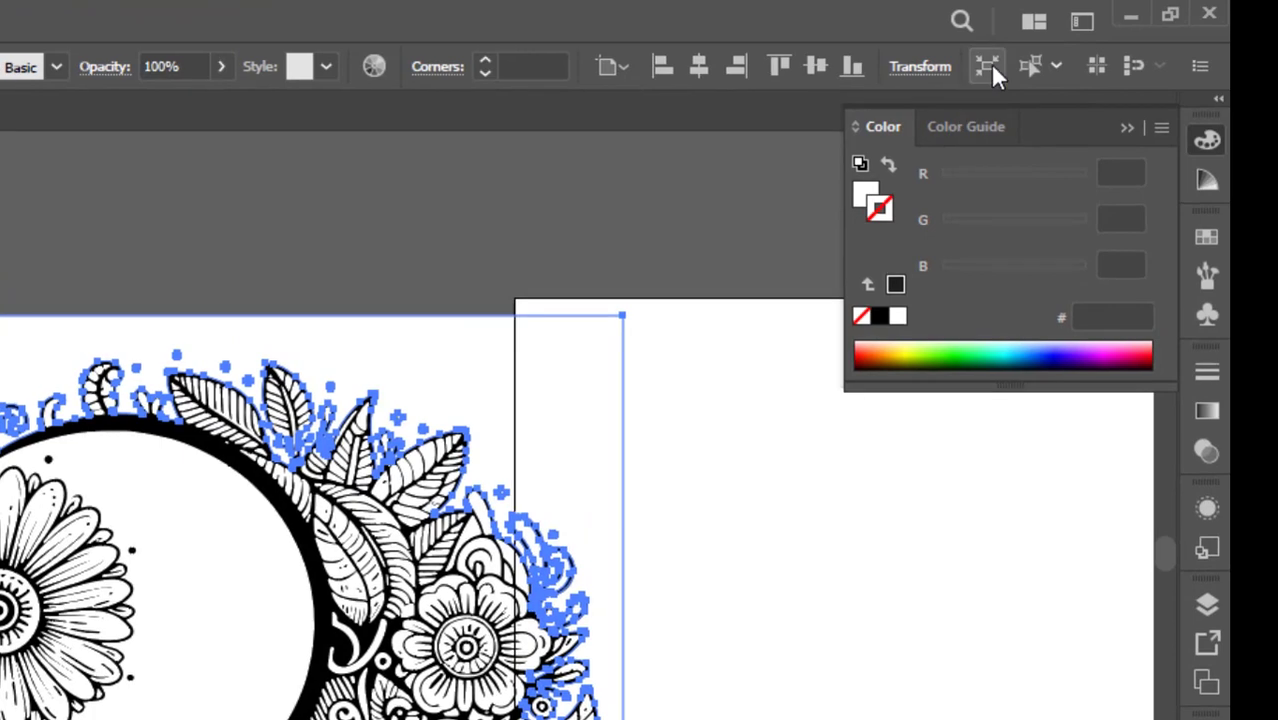
{"action": "key", "text": "Delete"}
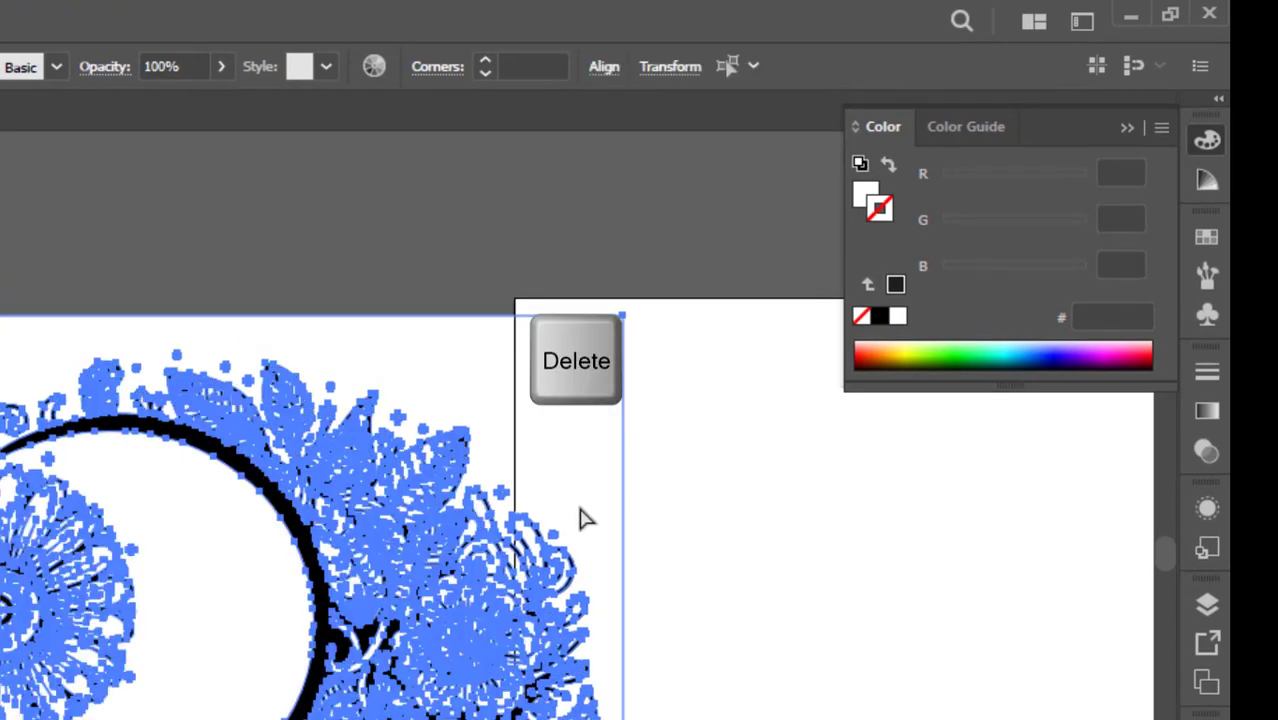
Step: Delete the selected white shapes and move the traced artwork back over the artboard
{"action": "key", "text": "Delete"}
{"action": "key", "text": "Tab"}
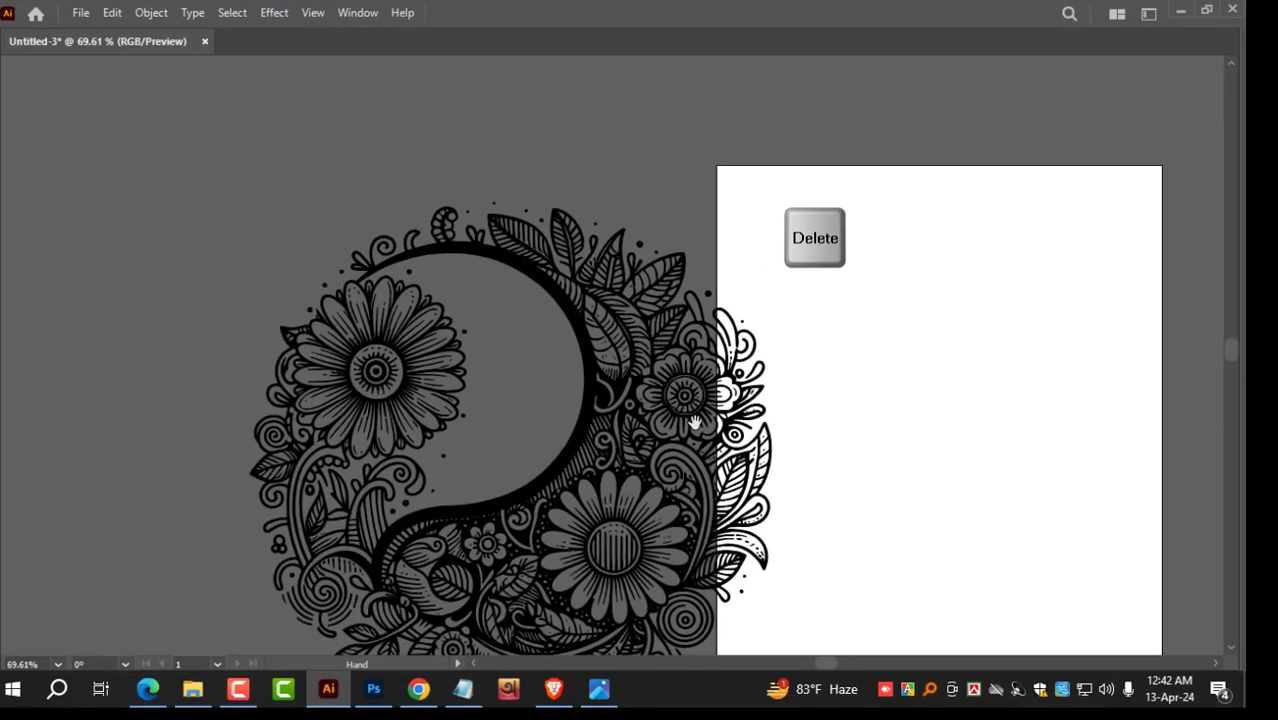
{"action": "left_click_drag", "start_coordinate": [386, 642], "coordinate": [343, 640]}
{"action": "scroll", "coordinate": [352, 603], "scroll_direction": "down", "scroll_amount": 2}
{"action": "left_click_drag", "start_coordinate": [676, 385], "coordinate": [945, 411]}
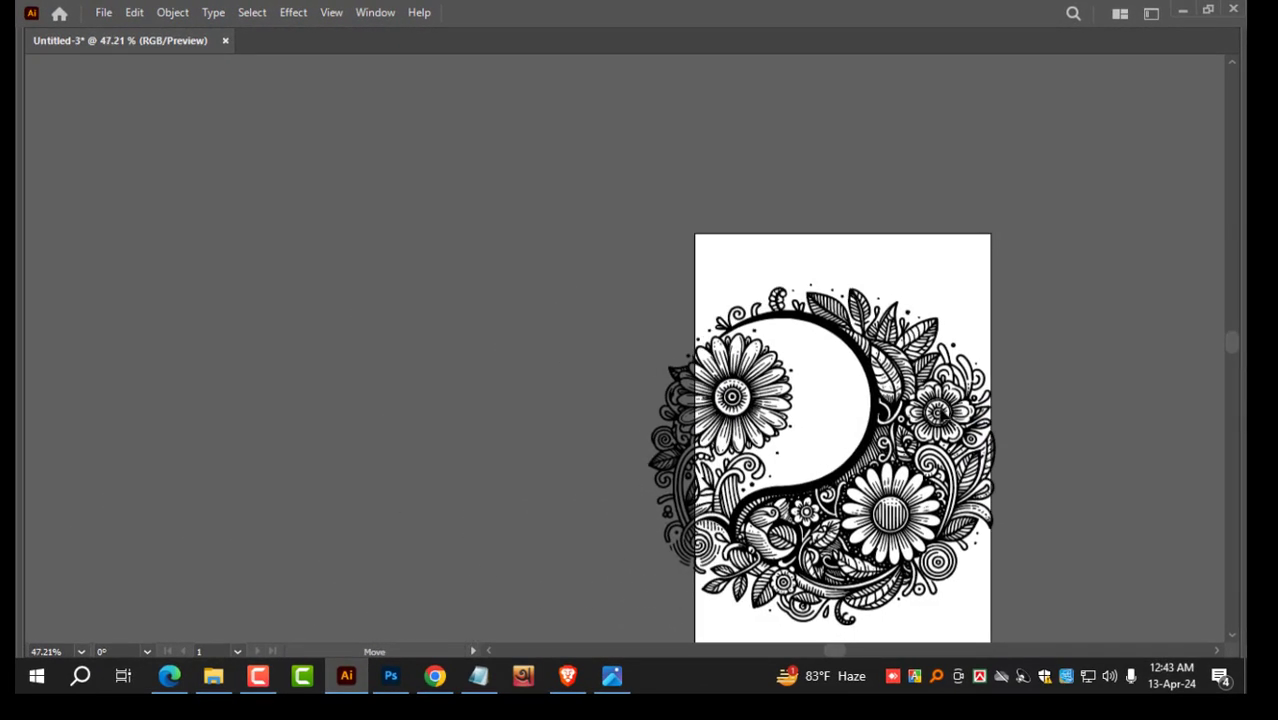
{"action": "left_click", "coordinate": [264, 427]}
Step: Resize the artboard to a square that encloses the whole traced artwork with a margin around it
{"action": "key", "text": "Tab"}
{"action": "left_click", "coordinate": [36, 359]}
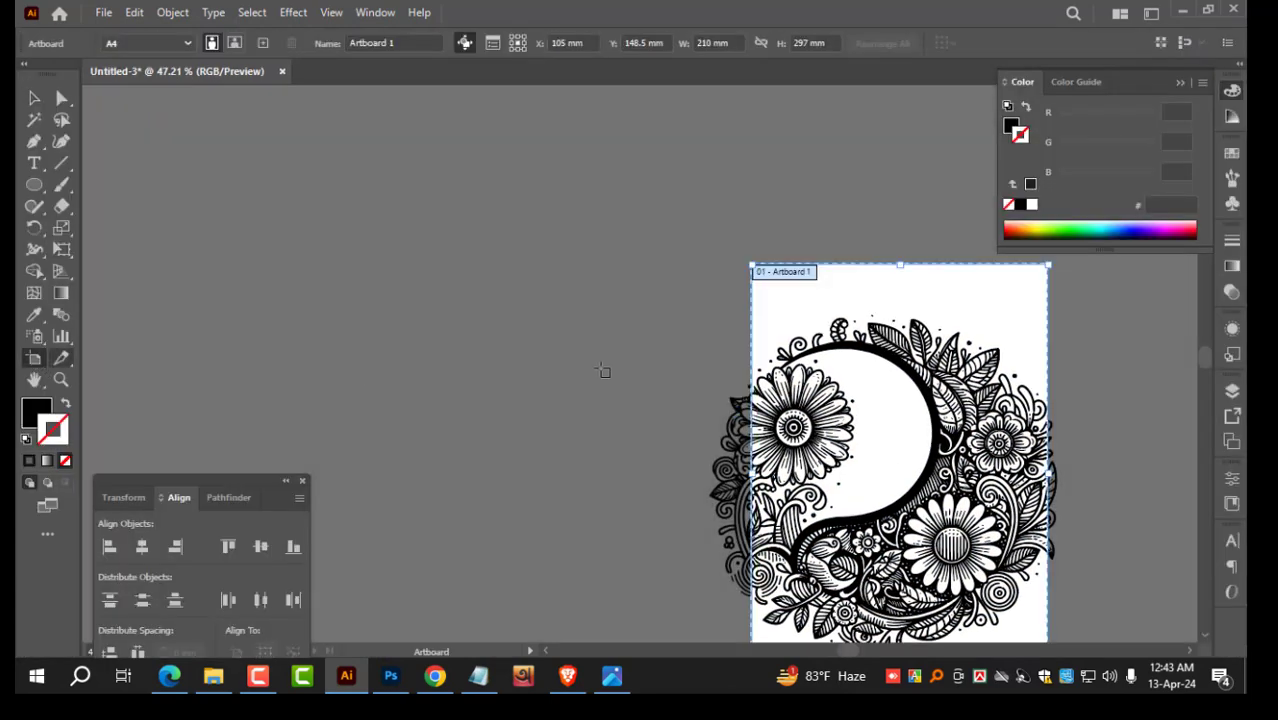
{"action": "key", "text": "Tab"}
{"action": "left_click_drag", "start_coordinate": [810, 381], "coordinate": [565, 340]}
{"action": "left_click_drag", "start_coordinate": [747, 406], "coordinate": [807, 412]}
{"action": "key", "text": "v"}
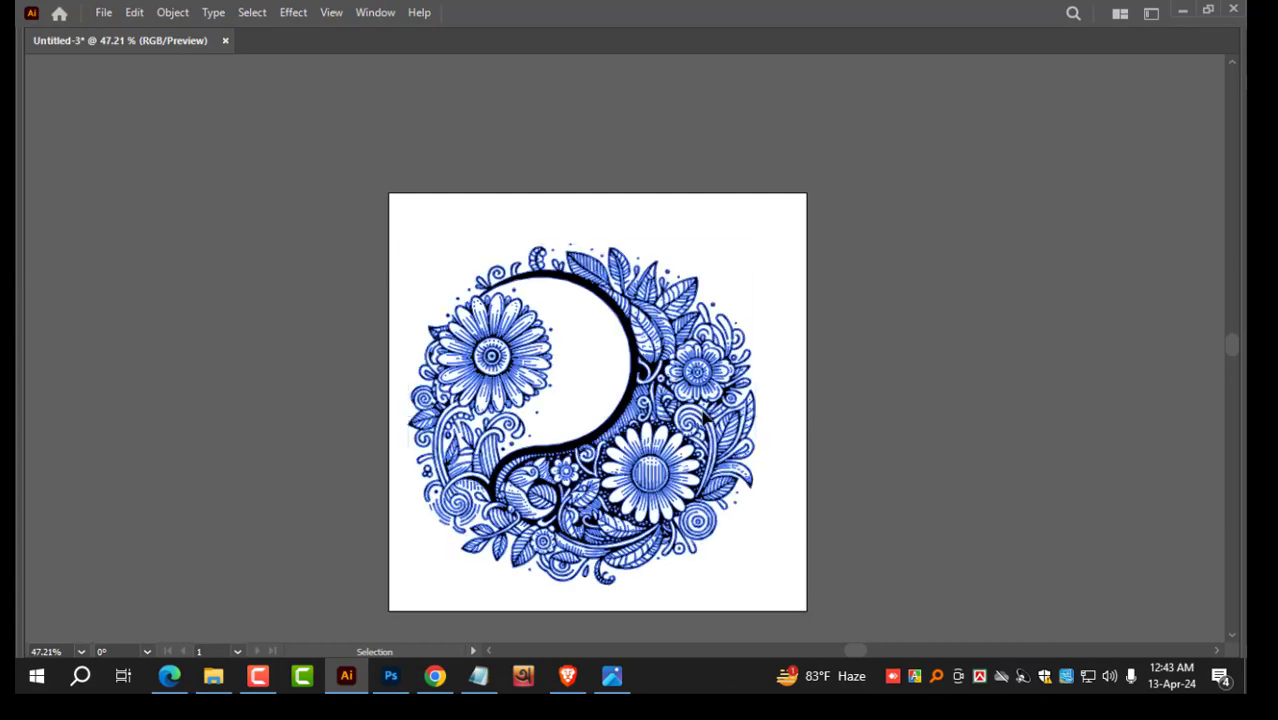
Step: Compare the traced artwork with the original coloured JPEG in the photo viewer, and close the viewer
{"action": "left_click", "coordinate": [701, 412]}
{"action": "key", "text": "z"}
{"action": "left_click_drag", "start_coordinate": [620, 494], "coordinate": [784, 509]}
{"action": "key", "text": "v"}
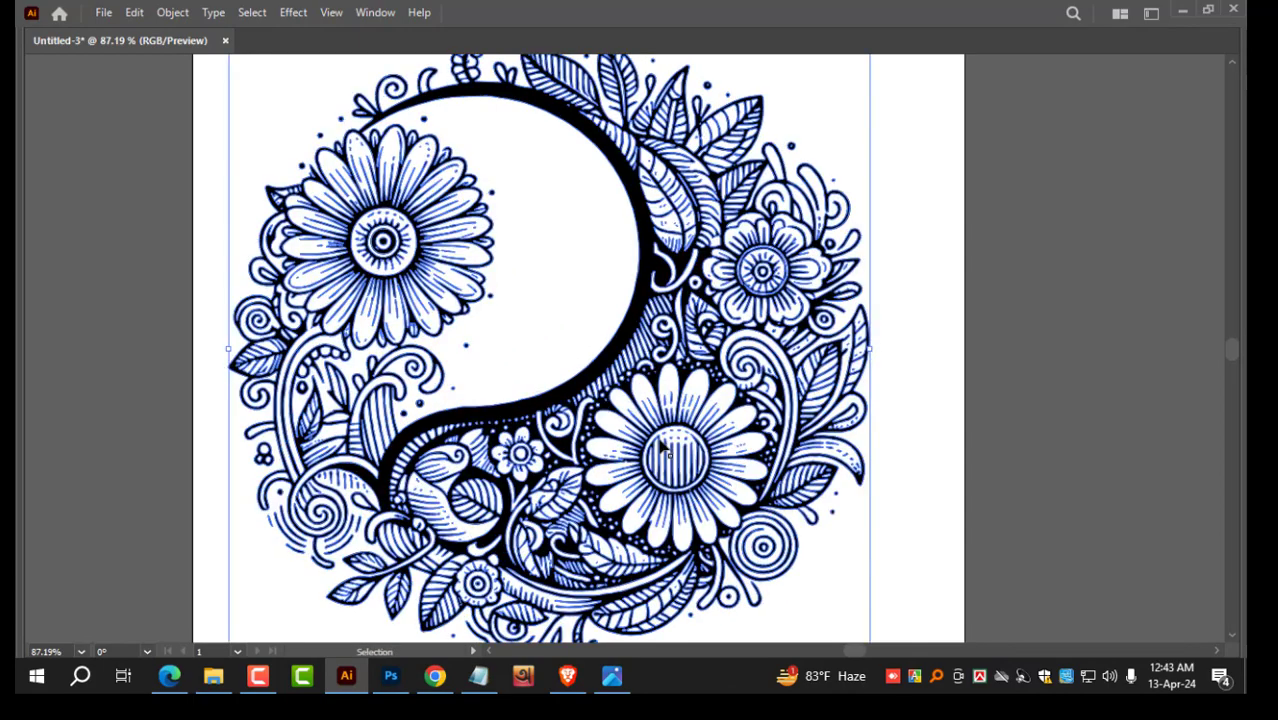
{"action": "left_click", "coordinate": [616, 684]}
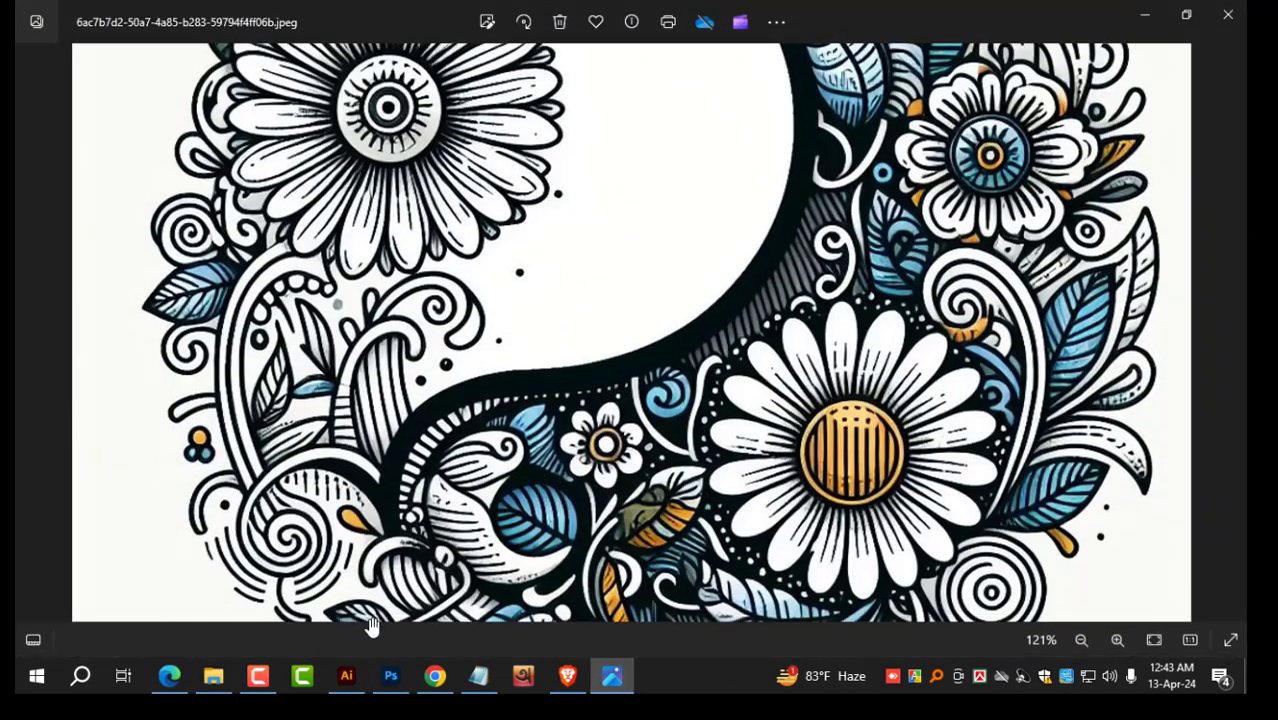
{"action": "left_click", "coordinate": [346, 677]}
{"action": "left_click", "coordinate": [920, 440]}
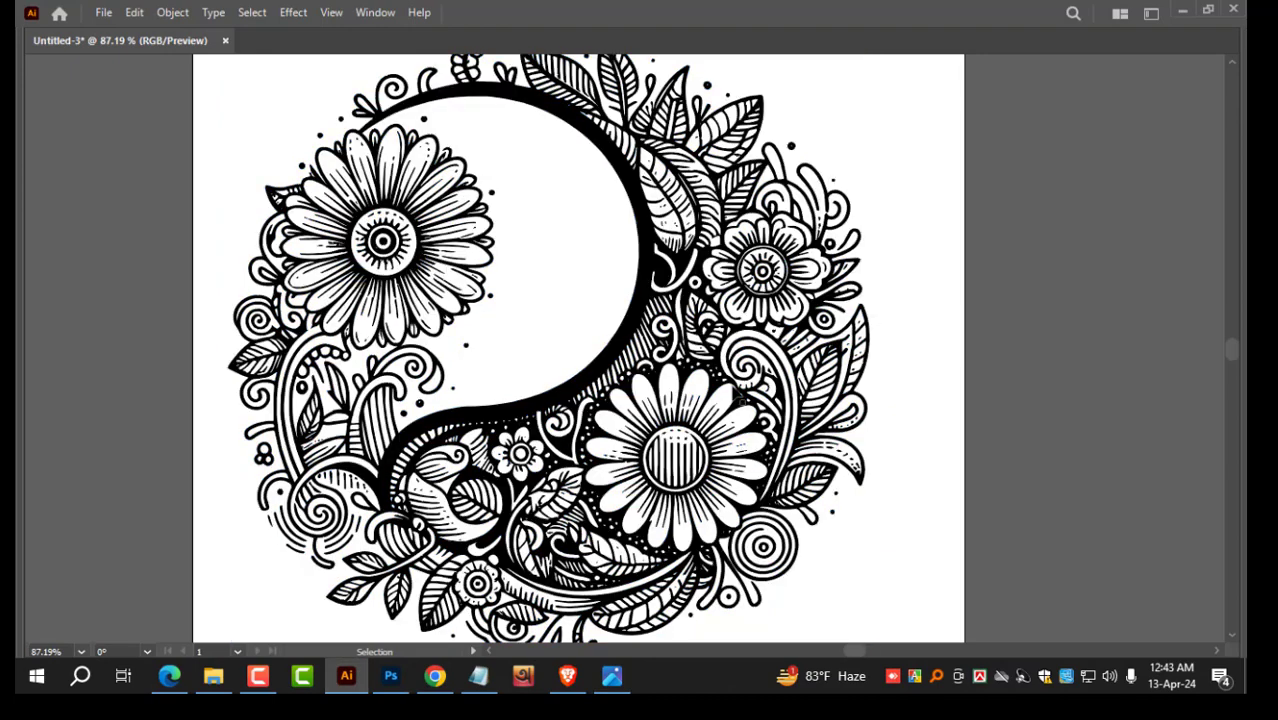
{"action": "left_click", "coordinate": [704, 454]}
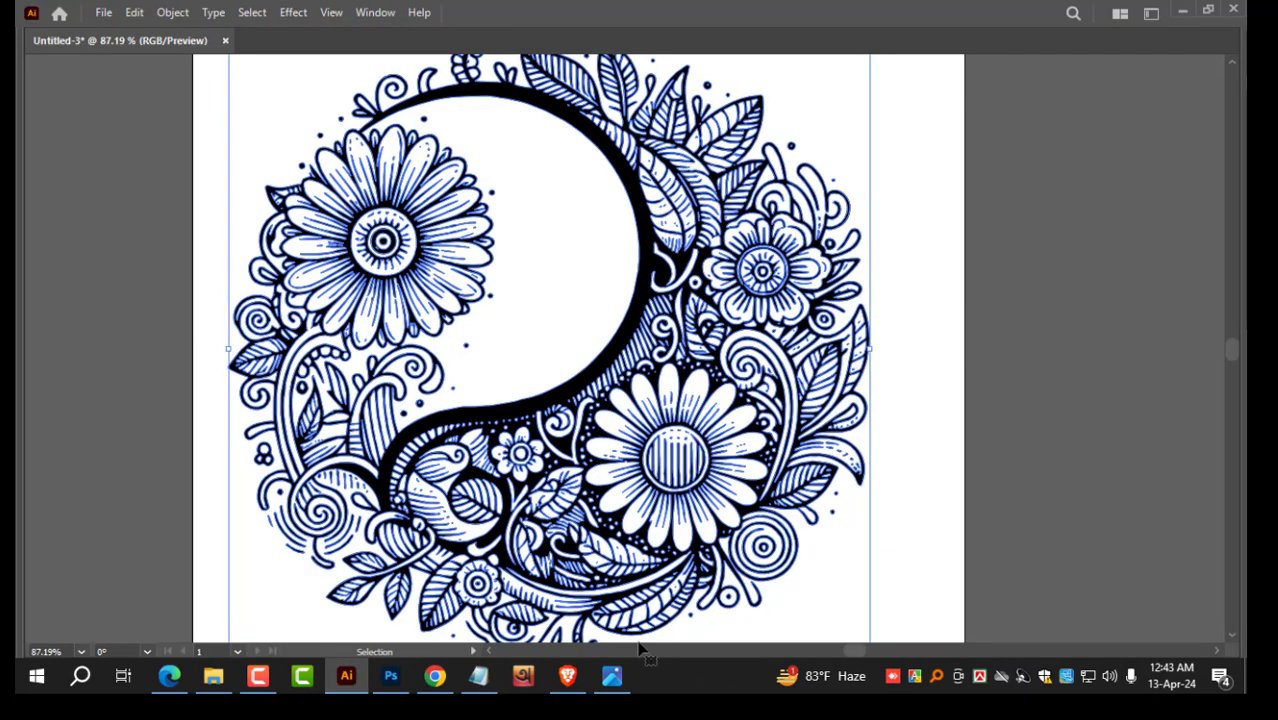
{"action": "left_click", "coordinate": [612, 677]}
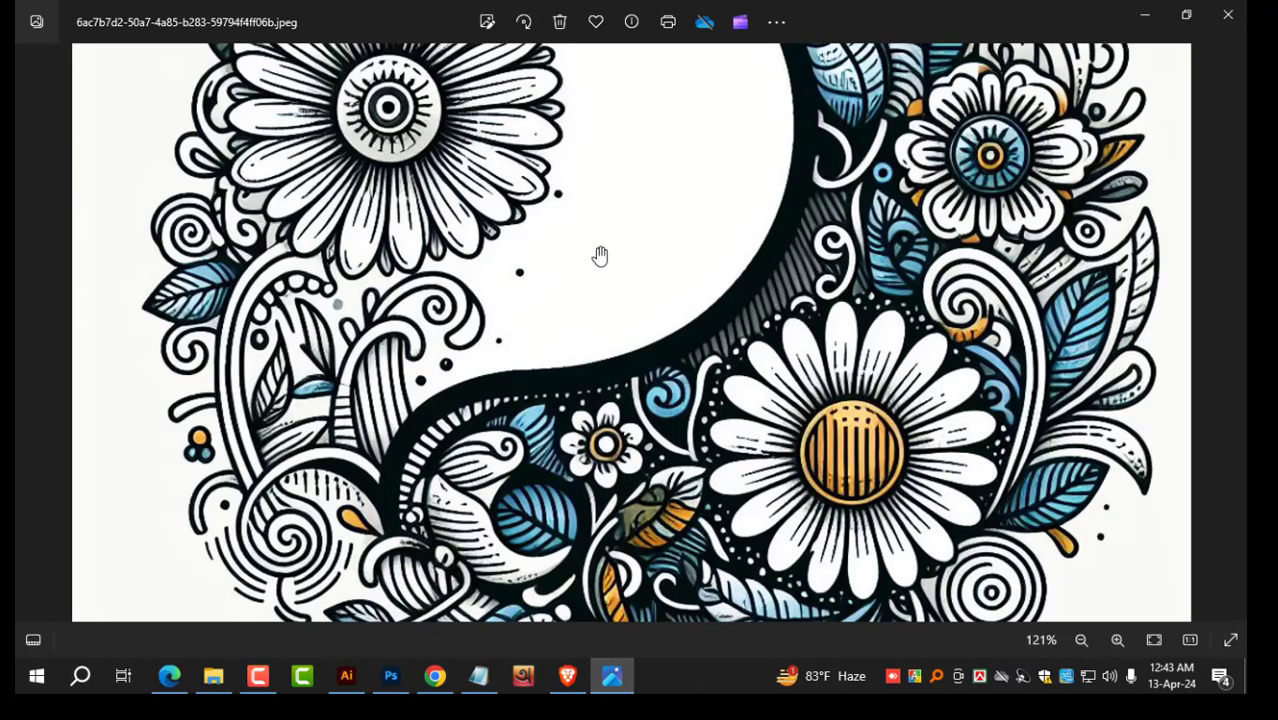
{"action": "scroll", "coordinate": [600, 256], "scroll_direction": "up", "scroll_amount": 5}
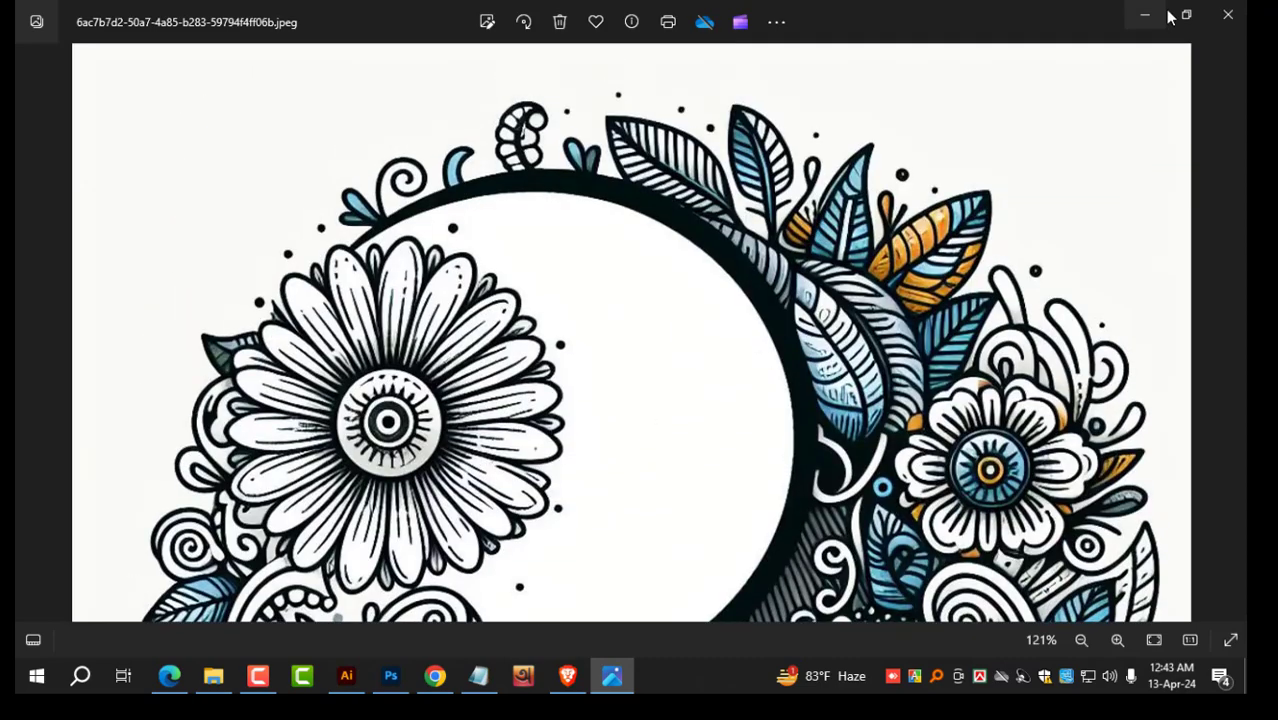
{"action": "left_click", "coordinate": [1228, 14]}
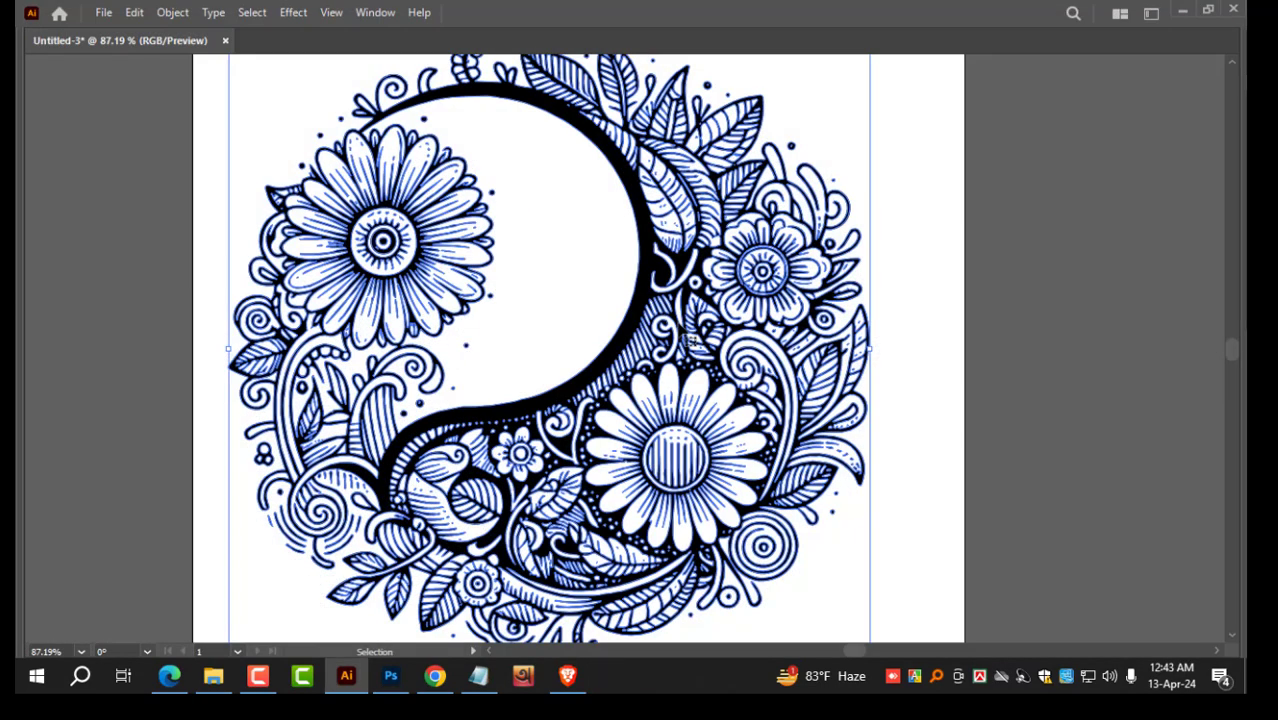
Step: Bring the original coloured flower image into the Illustrator document, place it beside the artboard as a colour reference and deselect it
{"action": "left_click", "coordinate": [213, 676]}
{"action": "left_click_drag", "start_coordinate": [405, 216], "coordinate": [172, 448]}
{"action": "left_click", "coordinate": [347, 358], "text": "ctrl+alt"}
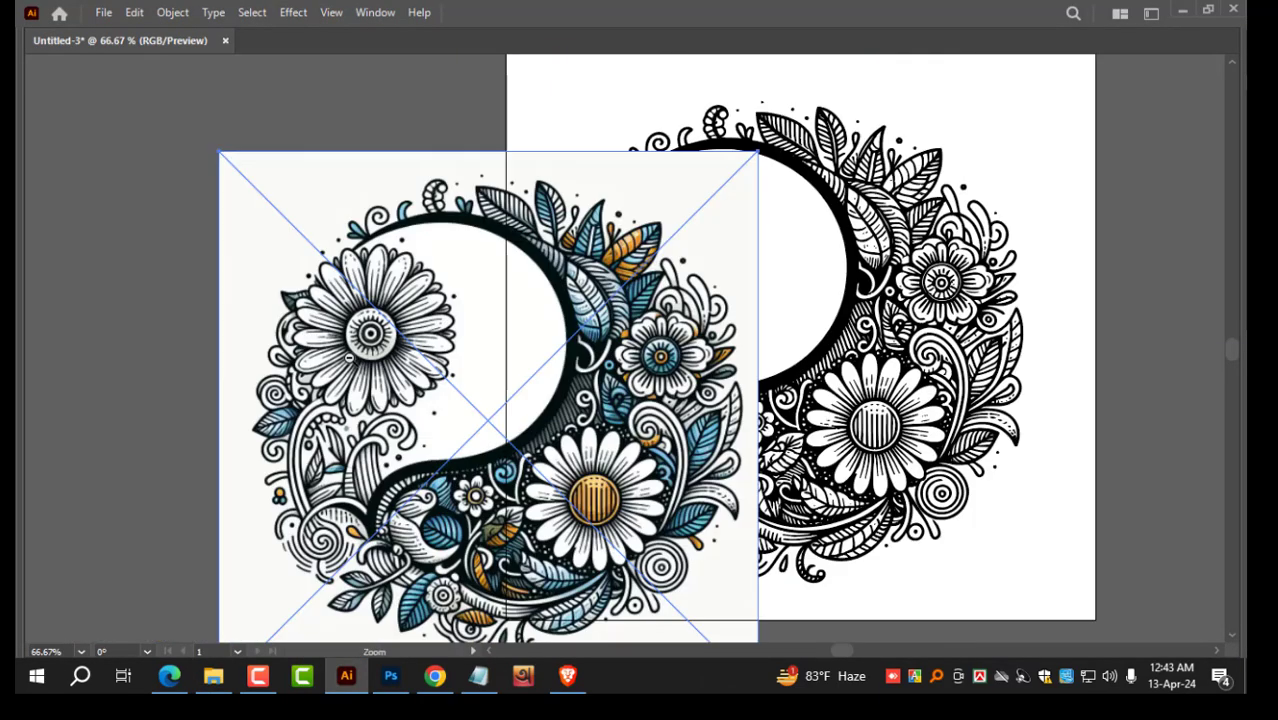
{"action": "left_click", "coordinate": [349, 357], "text": "ctrl+alt"}
{"action": "left_click_drag", "start_coordinate": [640, 380], "coordinate": [544, 350]}
{"action": "left_click_drag", "start_coordinate": [544, 350], "coordinate": [438, 312]}
{"action": "key", "text": "ctrl+shift+a"}
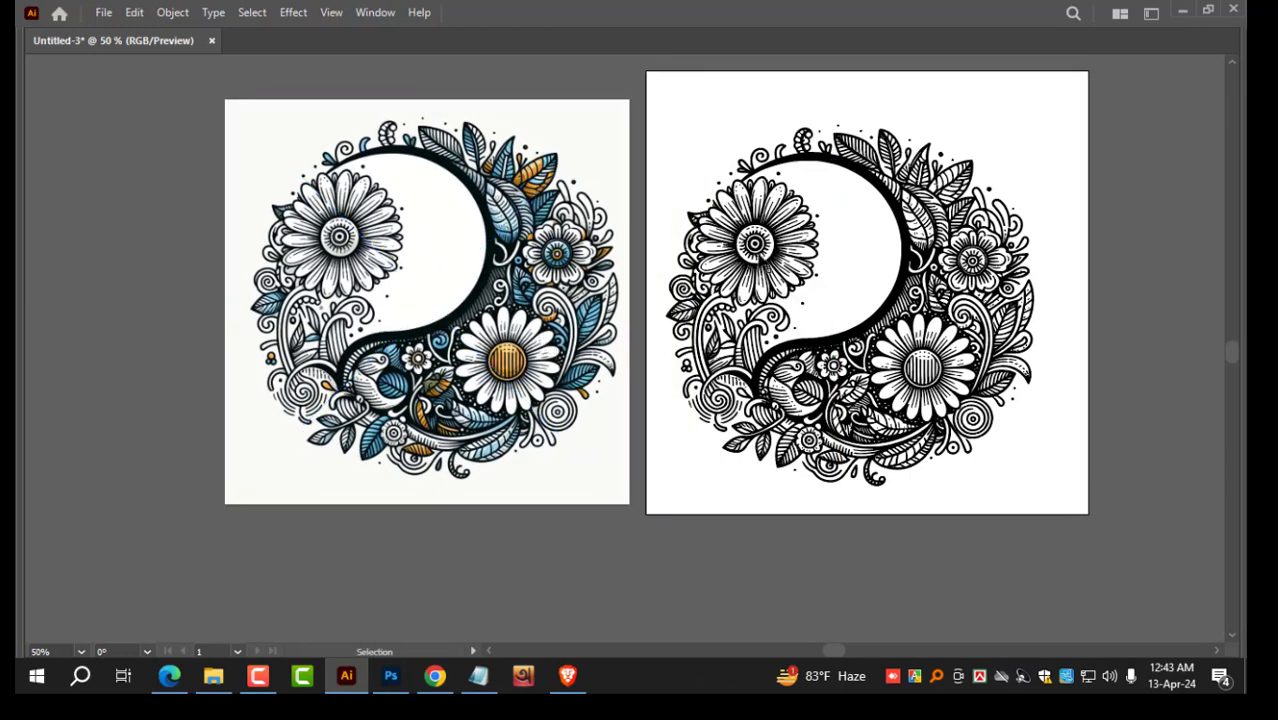
Step: Apply the Pathfinder Divide operation to the whole traced artwork and ungroup the result
{"action": "left_click_drag", "start_coordinate": [1036, 463], "coordinate": [1095, 516]}
{"action": "key", "text": "Tab"}
{"action": "left_click", "coordinate": [236, 502]}
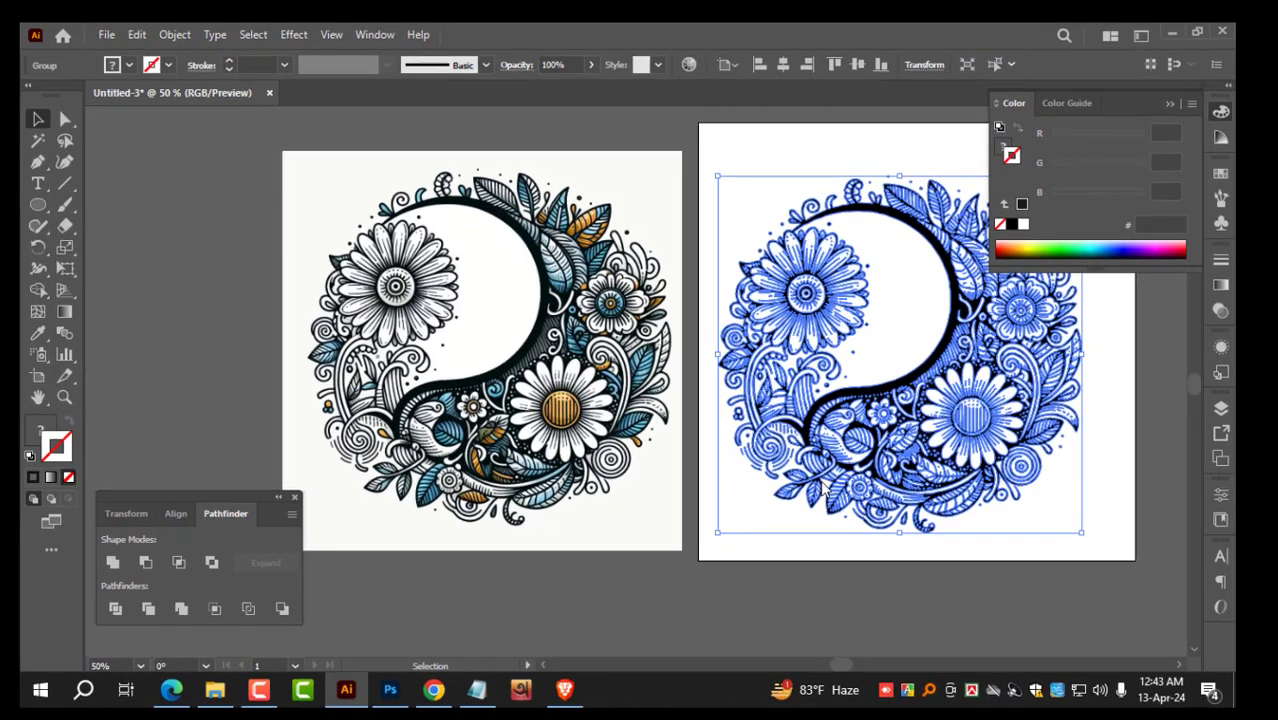
{"action": "right_click", "coordinate": [857, 303]}
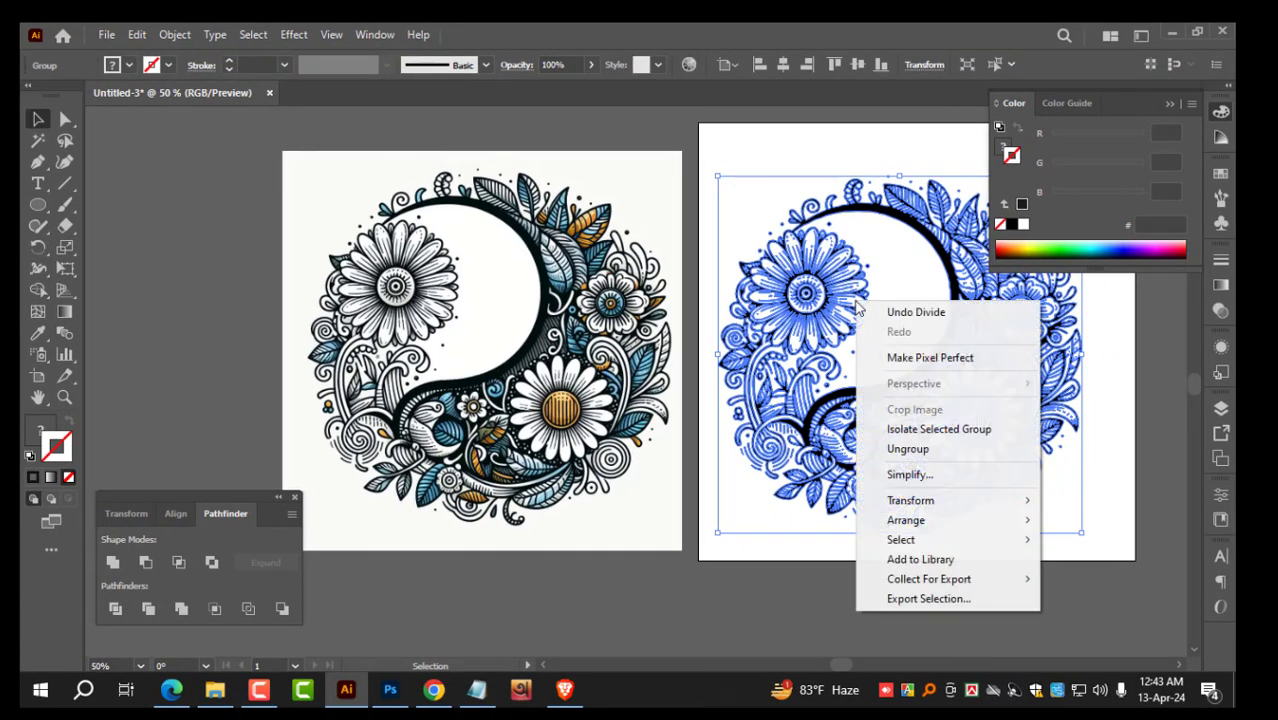
{"action": "left_click", "coordinate": [907, 448]}
Step: Select a black line shape of the divided artwork, extend the selection to all similar black shapes and lock them
{"action": "left_click", "coordinate": [915, 364]}
{"action": "left_click", "coordinate": [916, 368]}
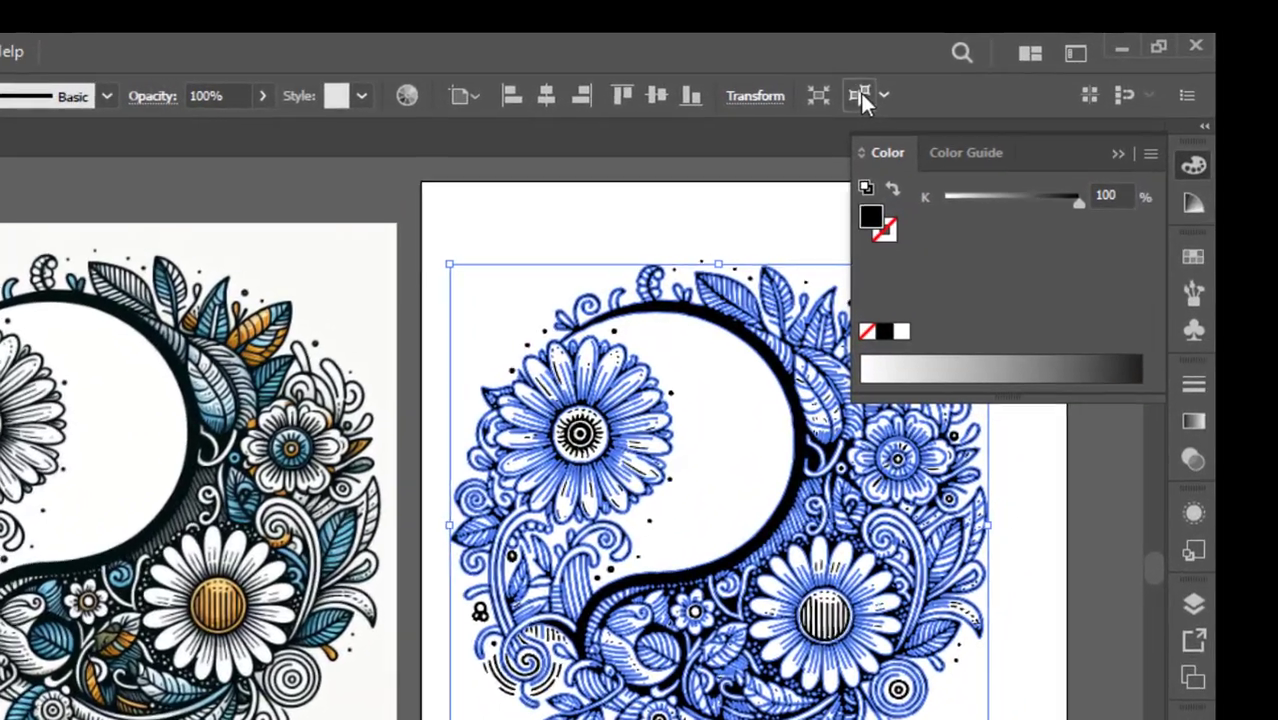
{"action": "left_click", "coordinate": [995, 65]}
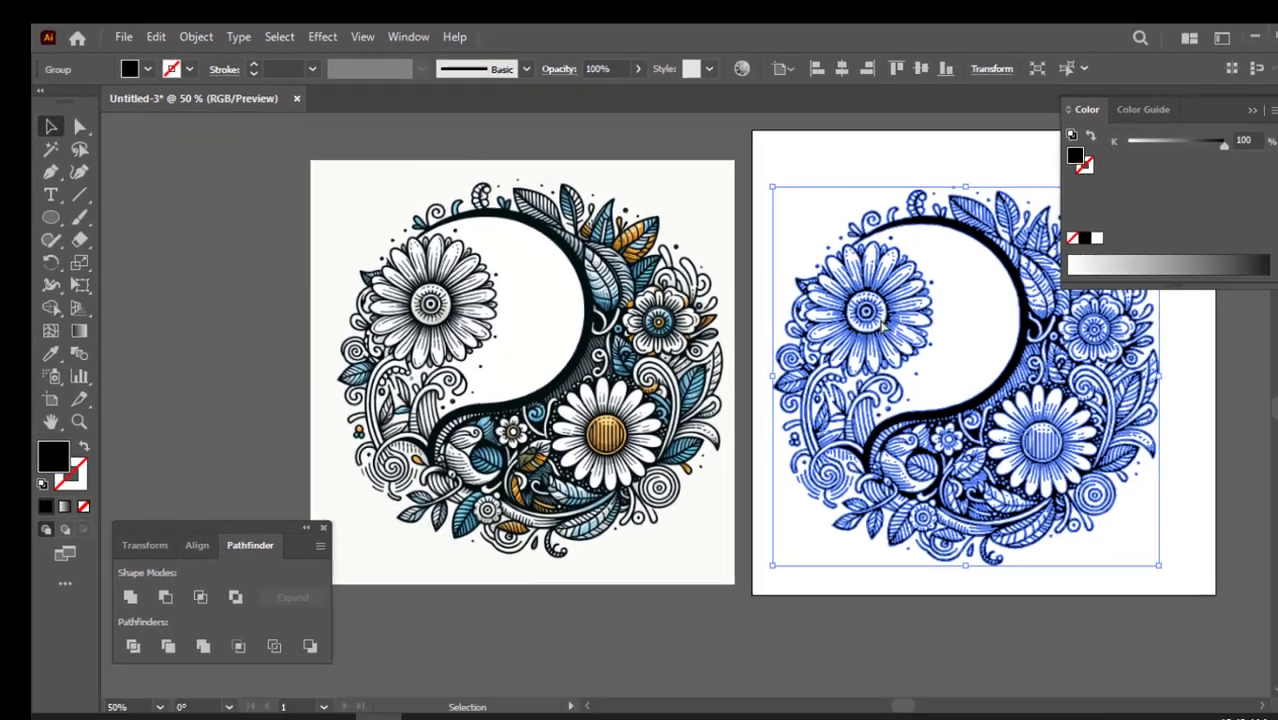
{"action": "key", "text": "ctrl+space"}
{"action": "left_click_drag", "start_coordinate": [1007, 339], "coordinate": [1093, 438]}
{"action": "key", "text": "space"}
{"action": "left_click_drag", "start_coordinate": [890, 389], "coordinate": [651, 370]}
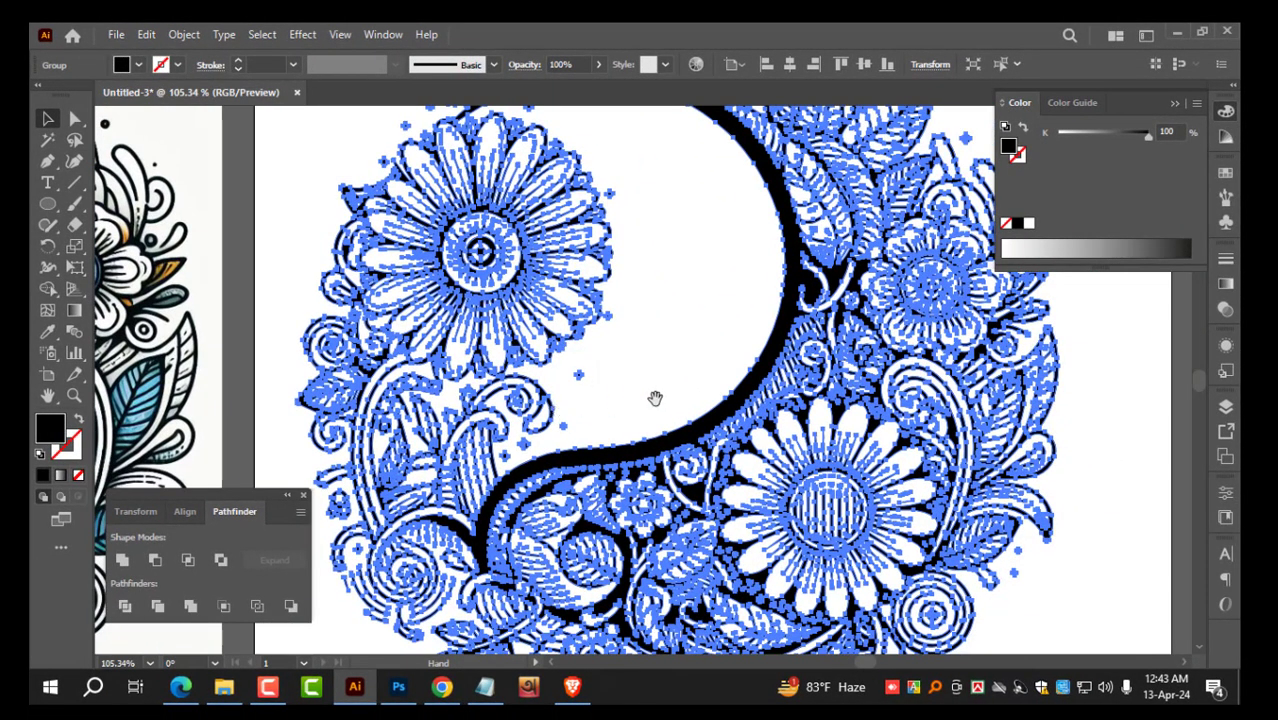
{"action": "left_click", "coordinate": [182, 34]}
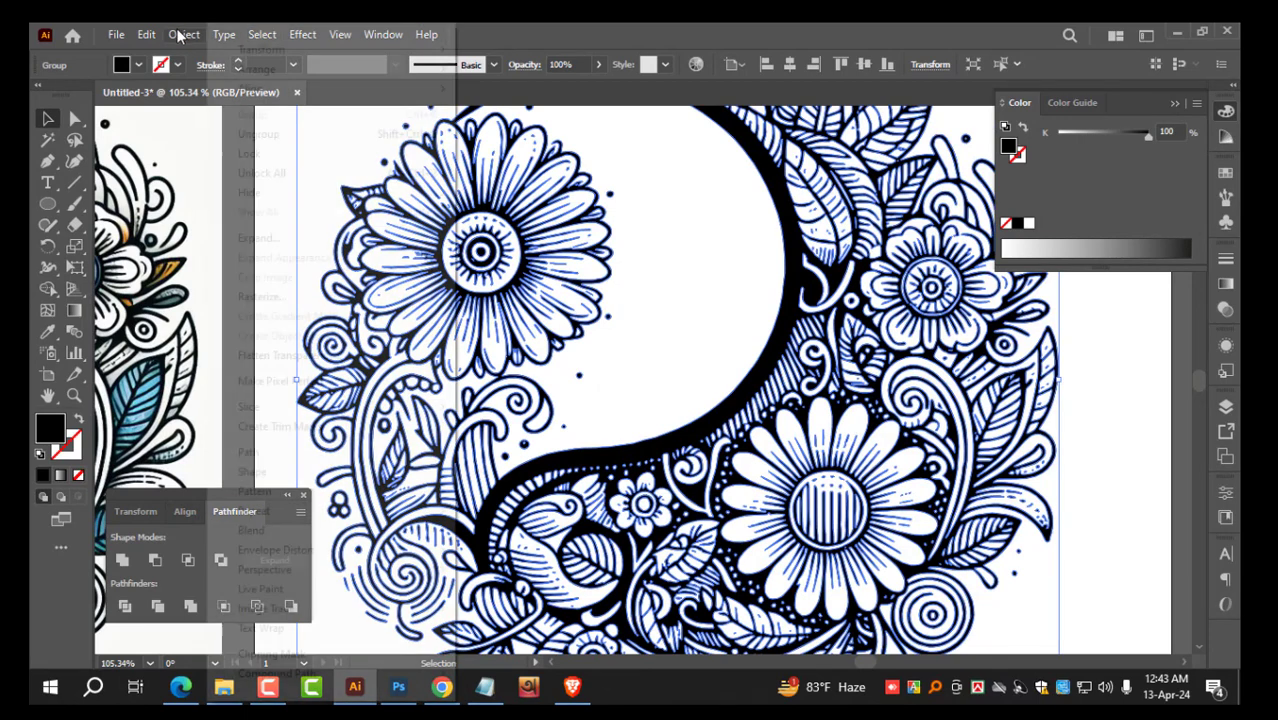
{"action": "left_click", "coordinate": [304, 170]}
{"action": "left_click", "coordinate": [540, 270]}
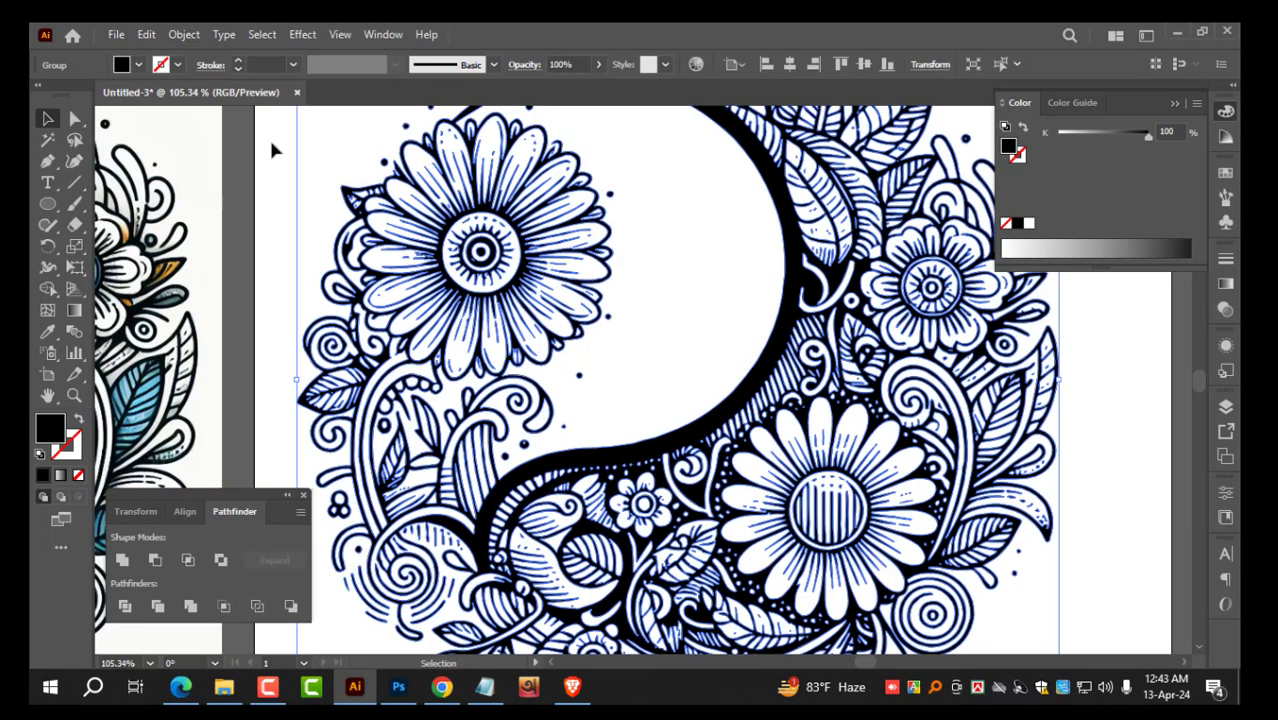
{"action": "left_click", "coordinate": [189, 37]}
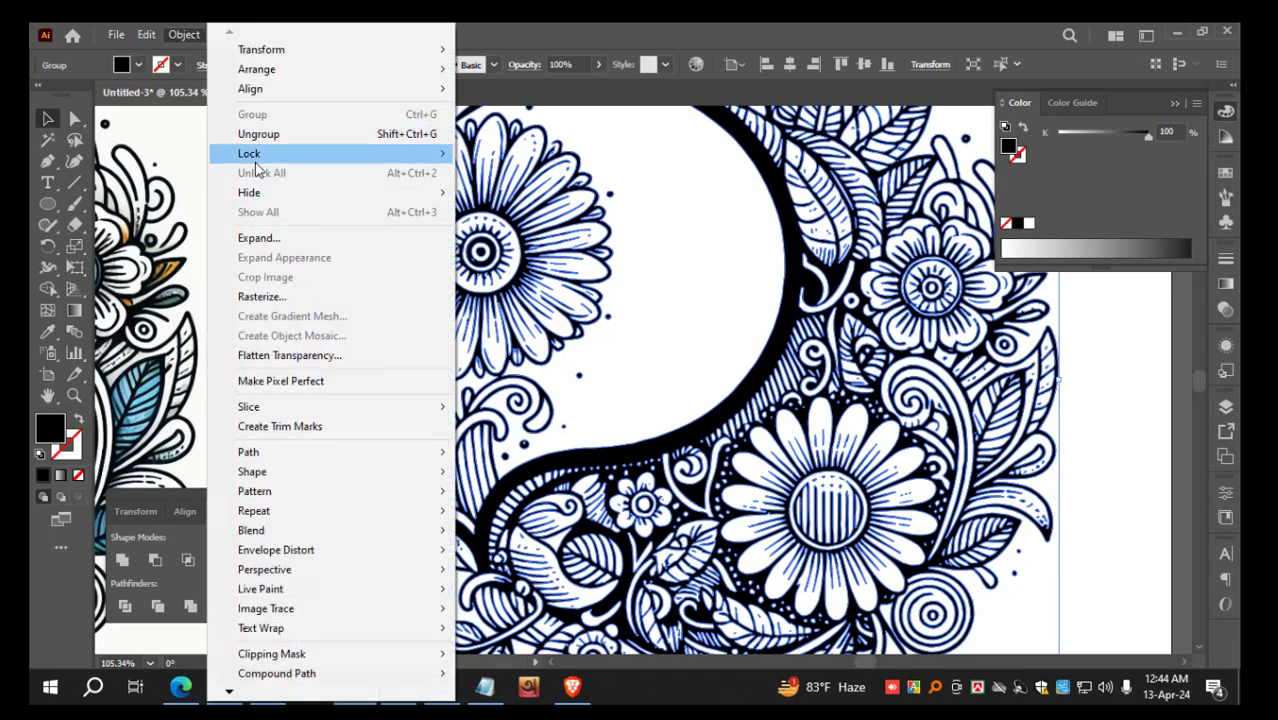
{"action": "mouse_move", "coordinate": [250, 153]}
{"action": "left_click", "coordinate": [540, 153]}
Step: Test-select the unfilled pieces between the locked black lines, including a single segment of the leaf band along the arc
{"action": "left_click_drag", "start_coordinate": [289, 380], "coordinate": [447, 345]}
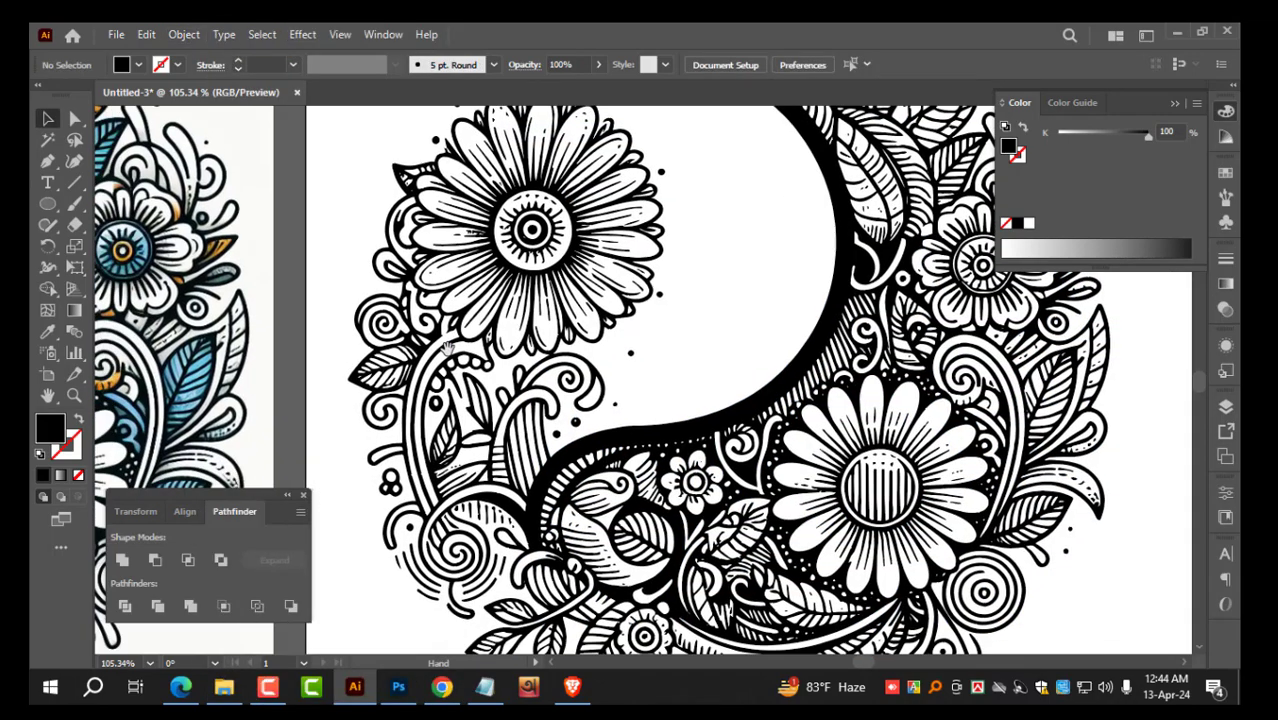
{"action": "left_click_drag", "start_coordinate": [985, 522], "coordinate": [985, 522]}
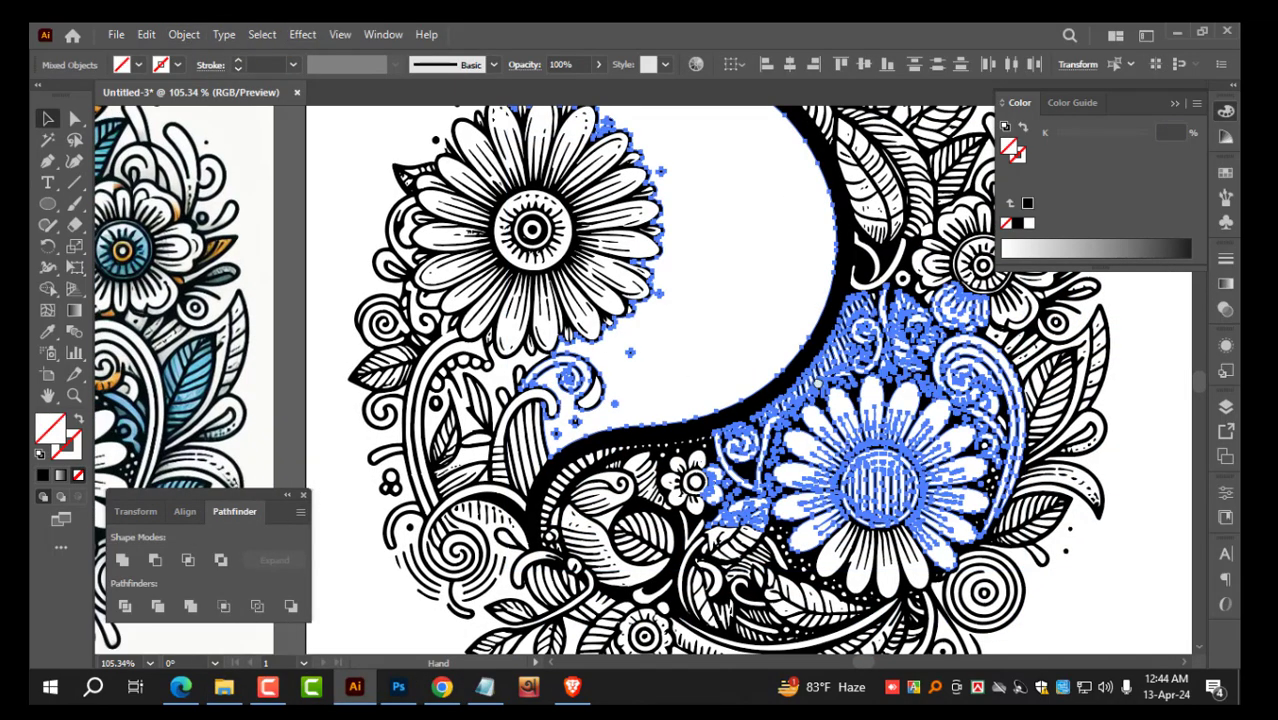
{"action": "scroll", "coordinate": [756, 348], "scroll_direction": "up", "scroll_amount": 3}
{"action": "left_click", "coordinate": [763, 222]}
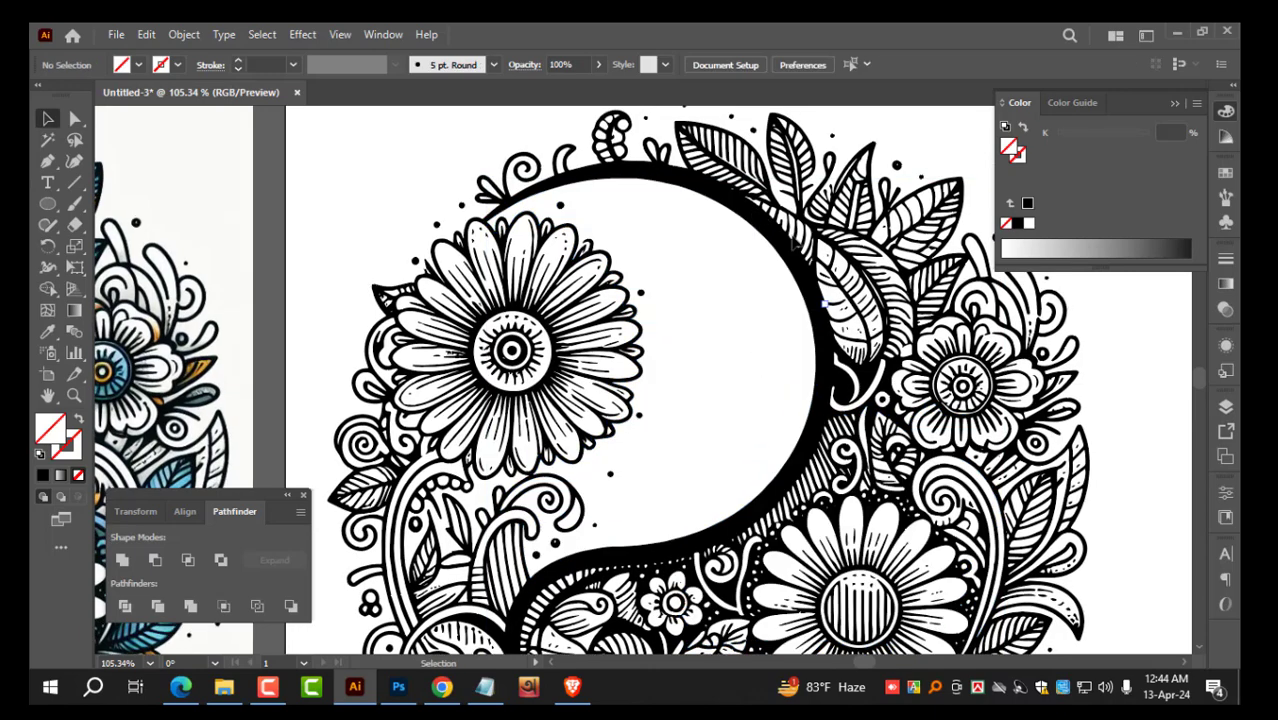
{"action": "left_click", "coordinate": [790, 225]}
{"action": "scroll", "coordinate": [768, 220], "scroll_direction": "up", "scroll_amount": 4}
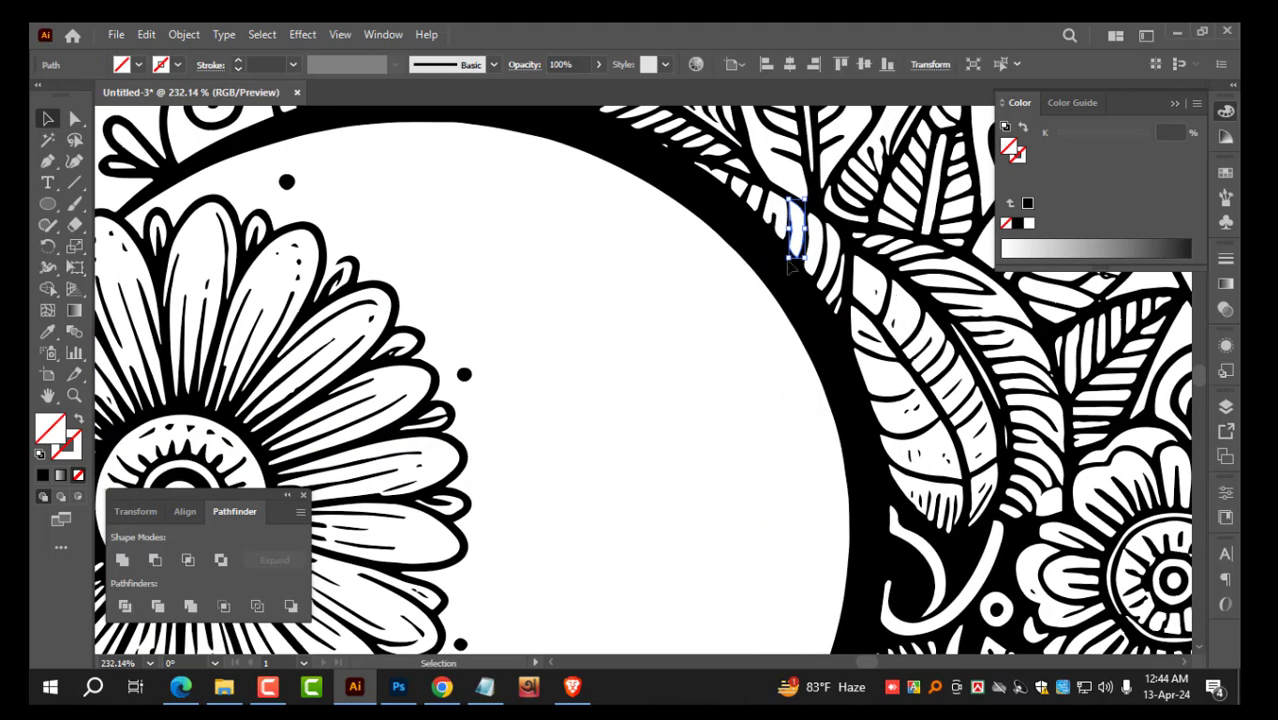
{"action": "left_click_drag", "start_coordinate": [775, 305], "coordinate": [800, 380]}
{"action": "left_click_drag", "start_coordinate": [752, 352], "coordinate": [972, 348]}
Step: Fill the small leaf pair on top of the arc with the blue sampled from the coloured reference image
{"action": "left_click_drag", "start_coordinate": [1090, 277], "coordinate": [1062, 242]}
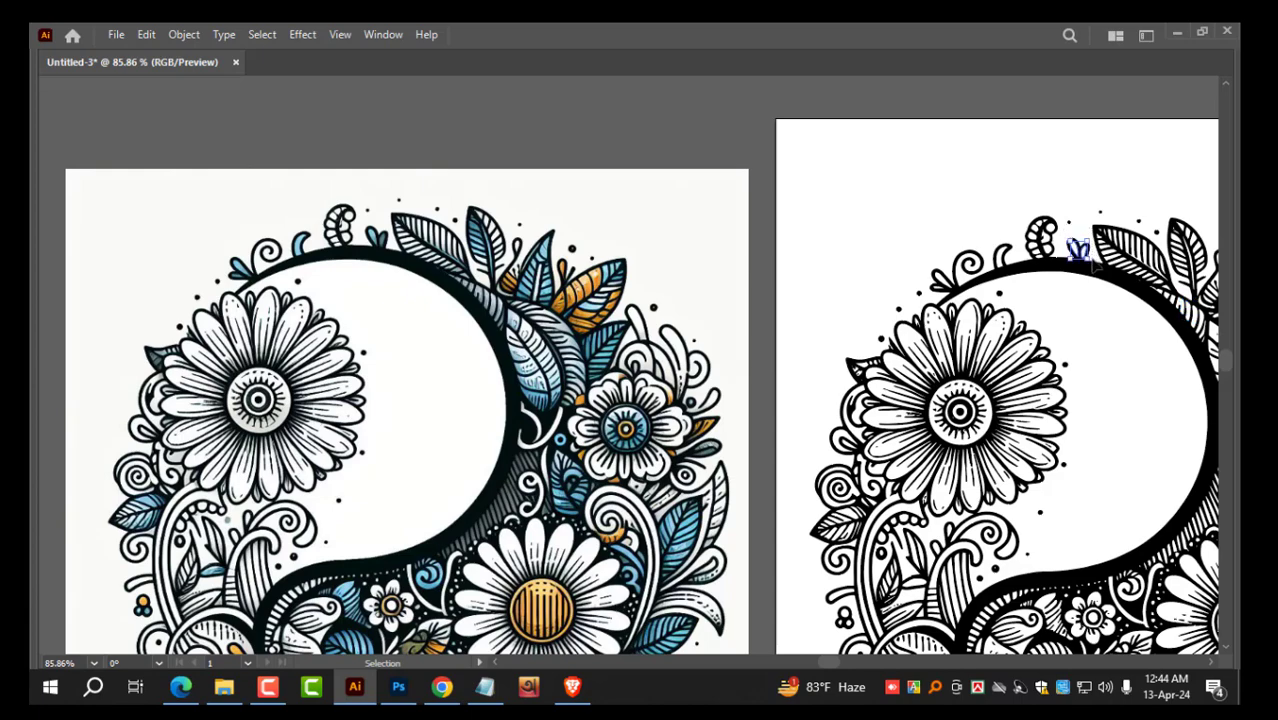
{"action": "key", "text": "i"}
{"action": "key", "text": "Tab"}
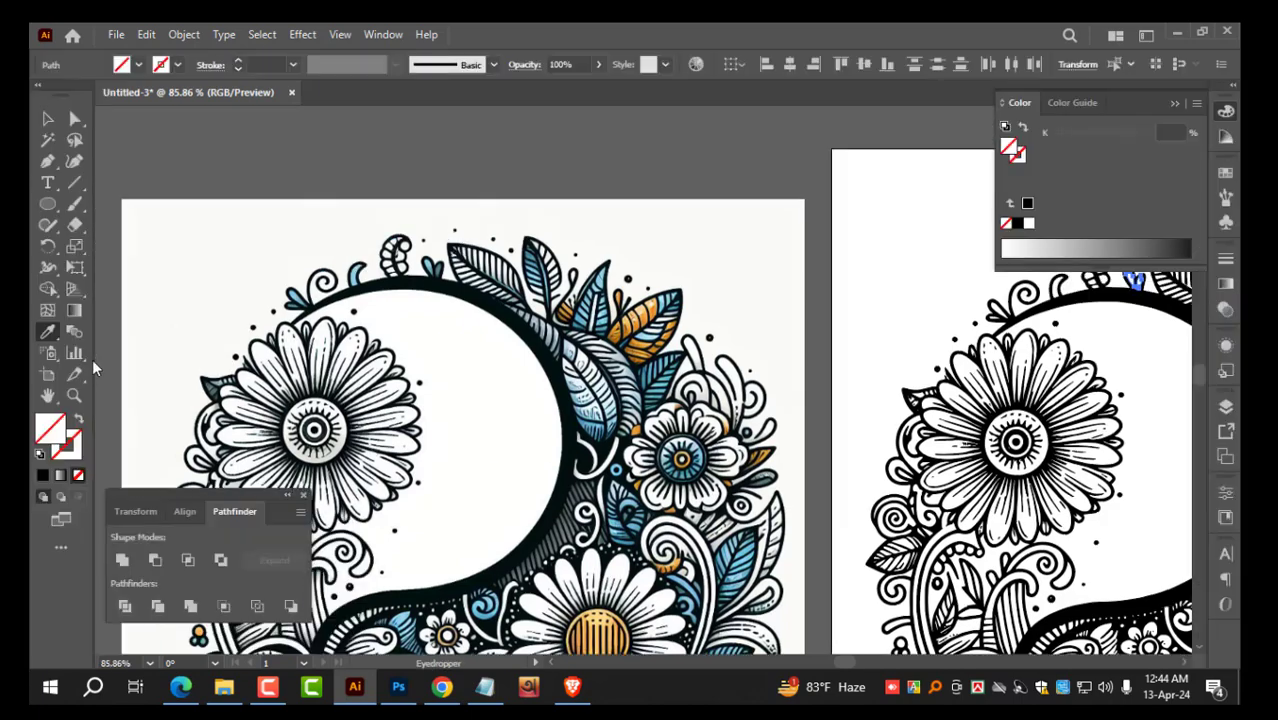
{"action": "key", "text": "Tab"}
{"action": "key", "text": "z"}
{"action": "left_click_drag", "start_coordinate": [238, 266], "coordinate": [212, 318]}
{"action": "left_click", "coordinate": [254, 274]}
{"action": "left_click_drag", "start_coordinate": [962, 288], "coordinate": [752, 272]}
{"action": "left_click_drag", "start_coordinate": [911, 239], "coordinate": [1002, 288]}
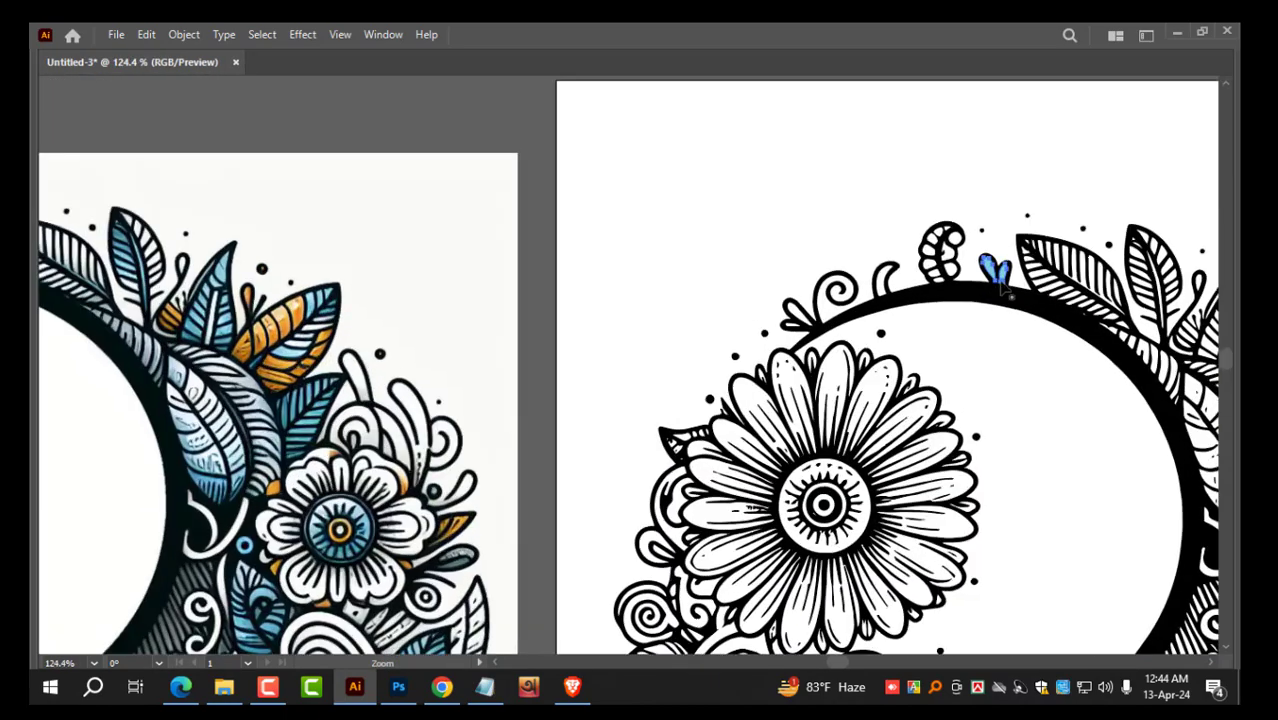
{"action": "key", "text": "v"}
{"action": "left_click", "coordinate": [795, 170]}
Step: Move the coloured reference image closer so that it slightly overlaps the artboard's left edge, and deselect it
{"action": "left_click_drag", "start_coordinate": [802, 262], "coordinate": [687, 287]}
{"action": "left_click_drag", "start_coordinate": [543, 308], "coordinate": [627, 296]}
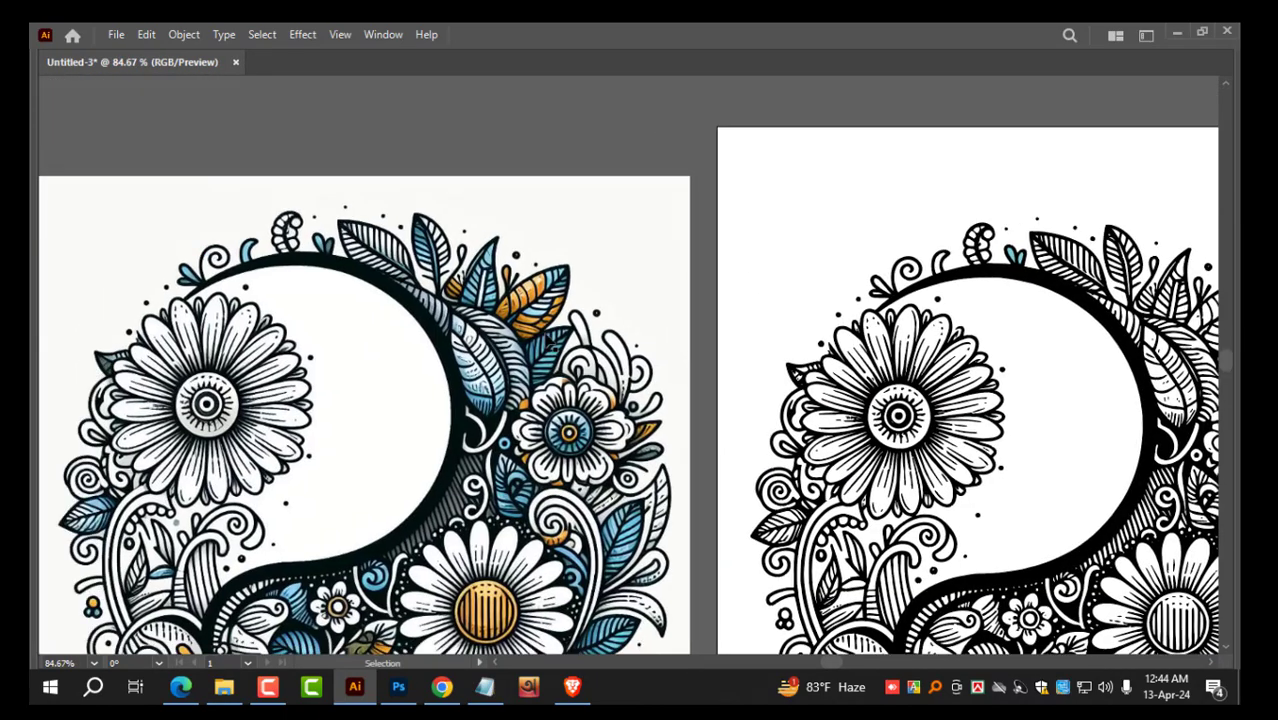
{"action": "left_click_drag", "start_coordinate": [559, 336], "coordinate": [608, 335]}
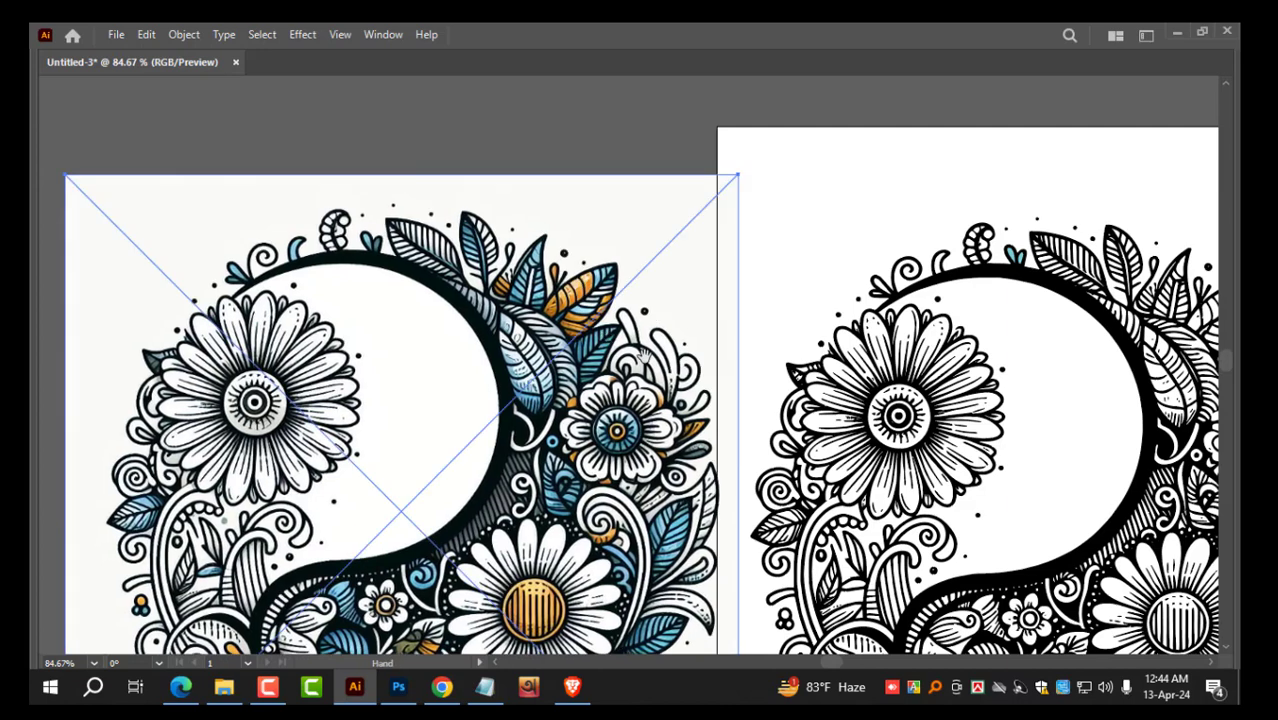
{"action": "scroll", "coordinate": [645, 336], "scroll_direction": "down", "scroll_amount": 1}
{"action": "left_click", "coordinate": [742, 320]}
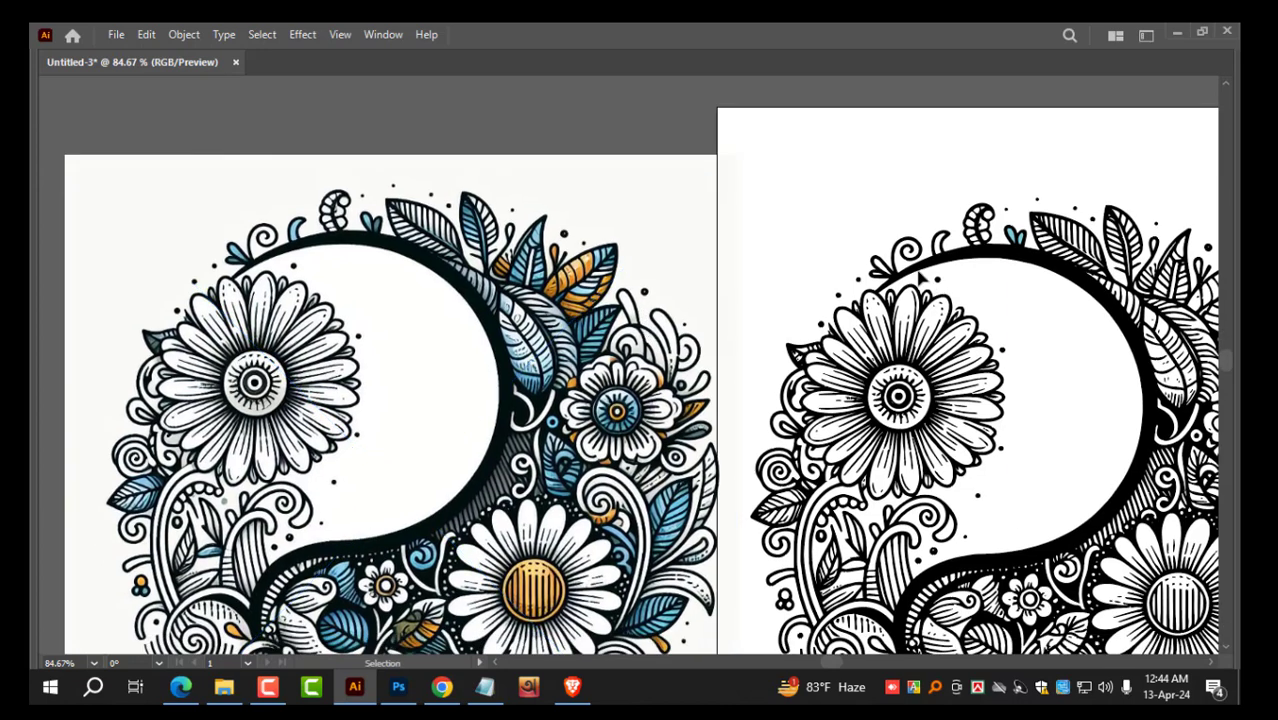
Step: Fill the small leaf pair at the arc's left tip with the blue sampled from the already coloured leaf pair
{"action": "left_click_drag", "start_coordinate": [858, 234], "coordinate": [886, 276]}
{"action": "key", "text": "i"}
{"action": "left_click", "coordinate": [982, 235], "text": "ctrl"}
{"action": "left_click", "coordinate": [1003, 238], "text": "ctrl"}
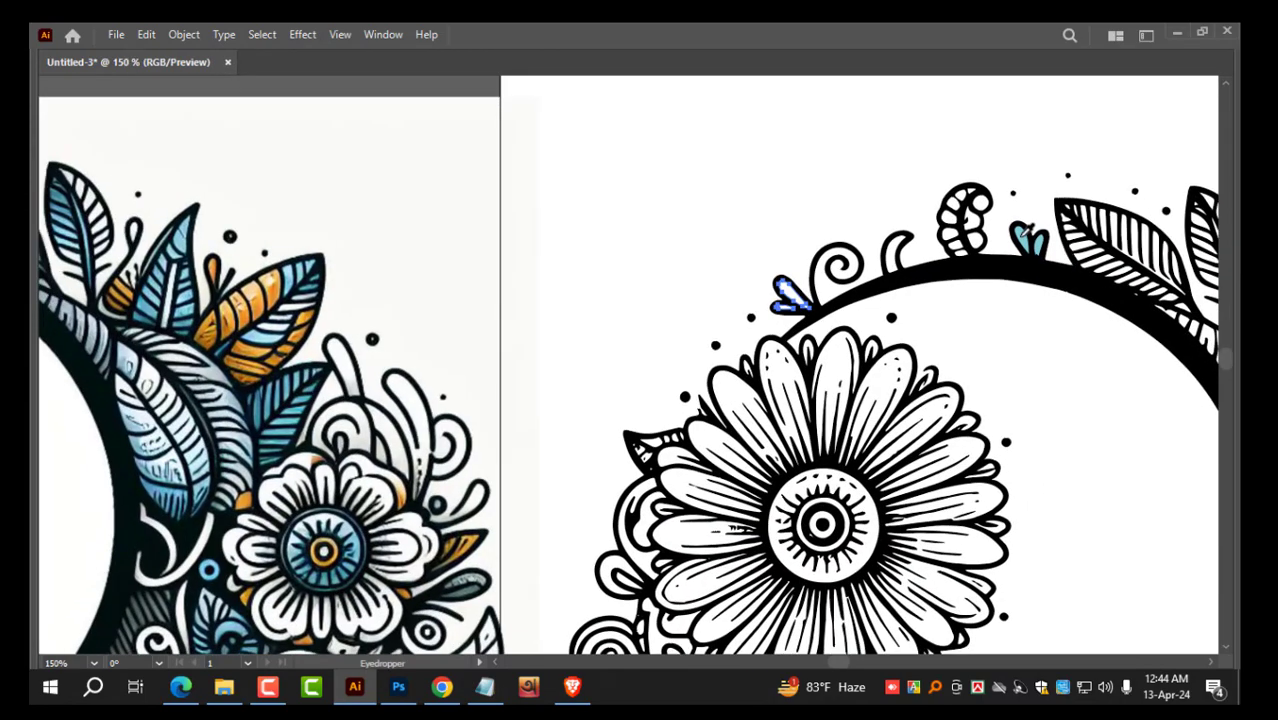
{"action": "left_click", "coordinate": [1019, 238]}
{"action": "left_click", "coordinate": [1003, 281], "text": "ctrl+alt"}
{"action": "left_click_drag", "start_coordinate": [926, 289], "coordinate": [857, 290]}
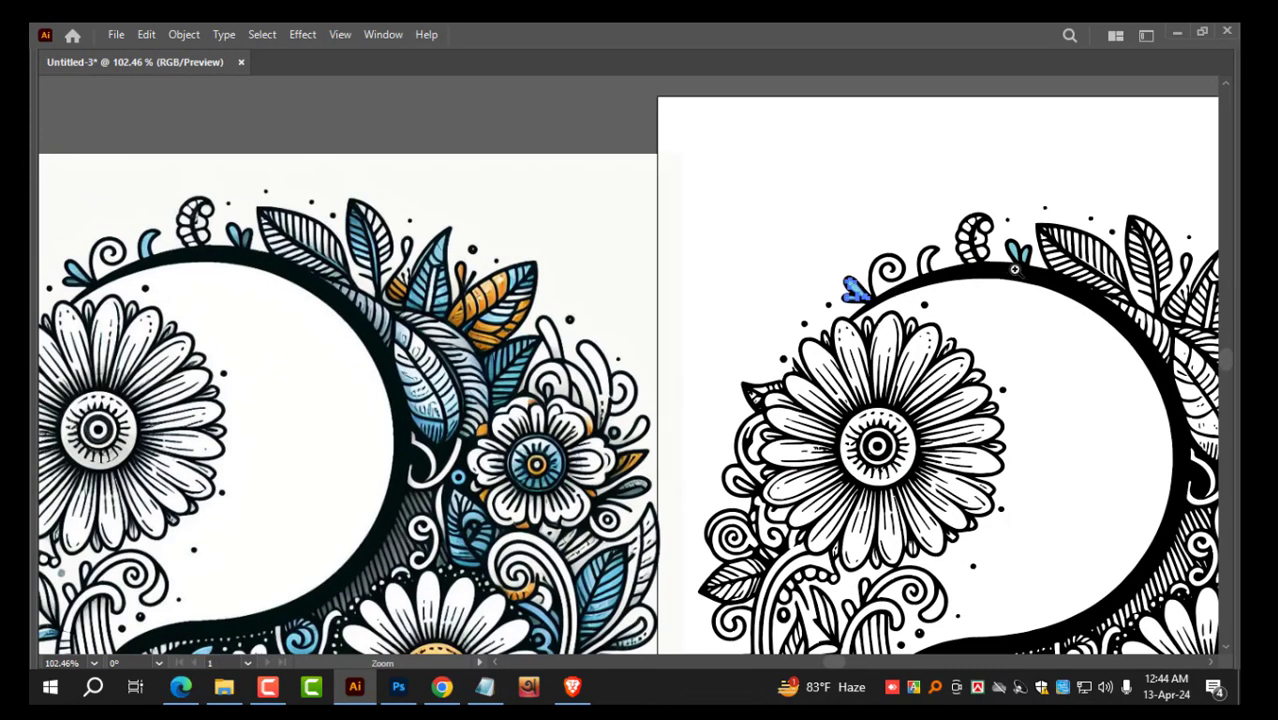
{"action": "left_click_drag", "start_coordinate": [1013, 268], "coordinate": [1046, 276]}
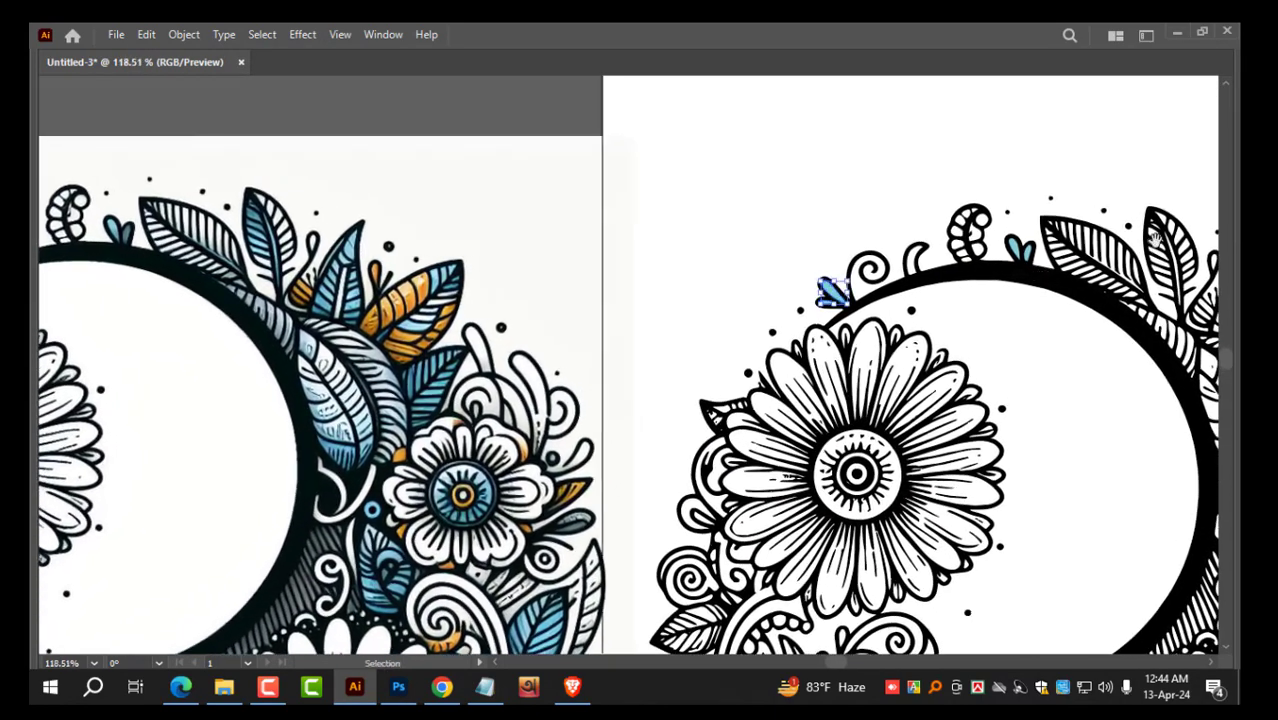
{"action": "left_click_drag", "start_coordinate": [833, 285], "coordinate": [785, 294]}
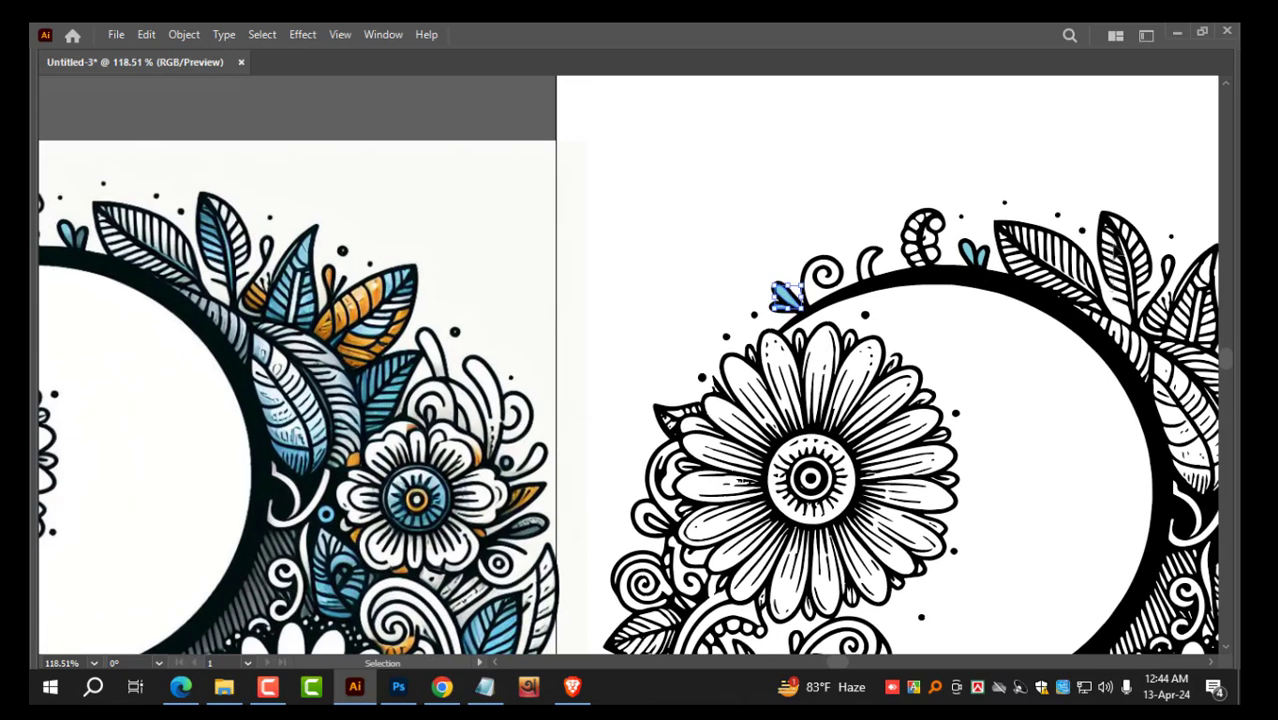
Step: Fill the striped left half of the upright leaf beside the arc with the blue sampled from the small leaf pair, and deselect
{"action": "left_click", "coordinate": [1115, 248]}
{"action": "key", "text": "i"}
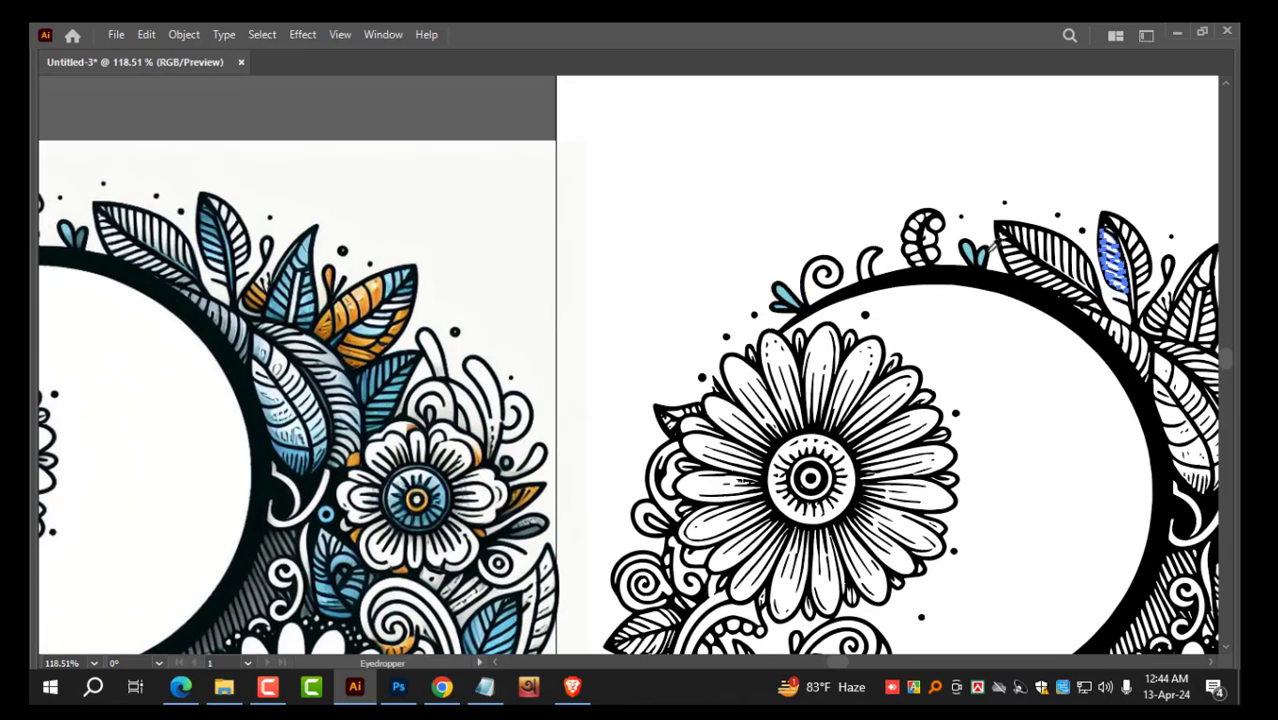
{"action": "left_click", "coordinate": [969, 248]}
{"action": "left_click_drag", "start_coordinate": [1028, 255], "coordinate": [950, 227]}
{"action": "key", "text": "v"}
{"action": "left_click", "coordinate": [1100, 206]}
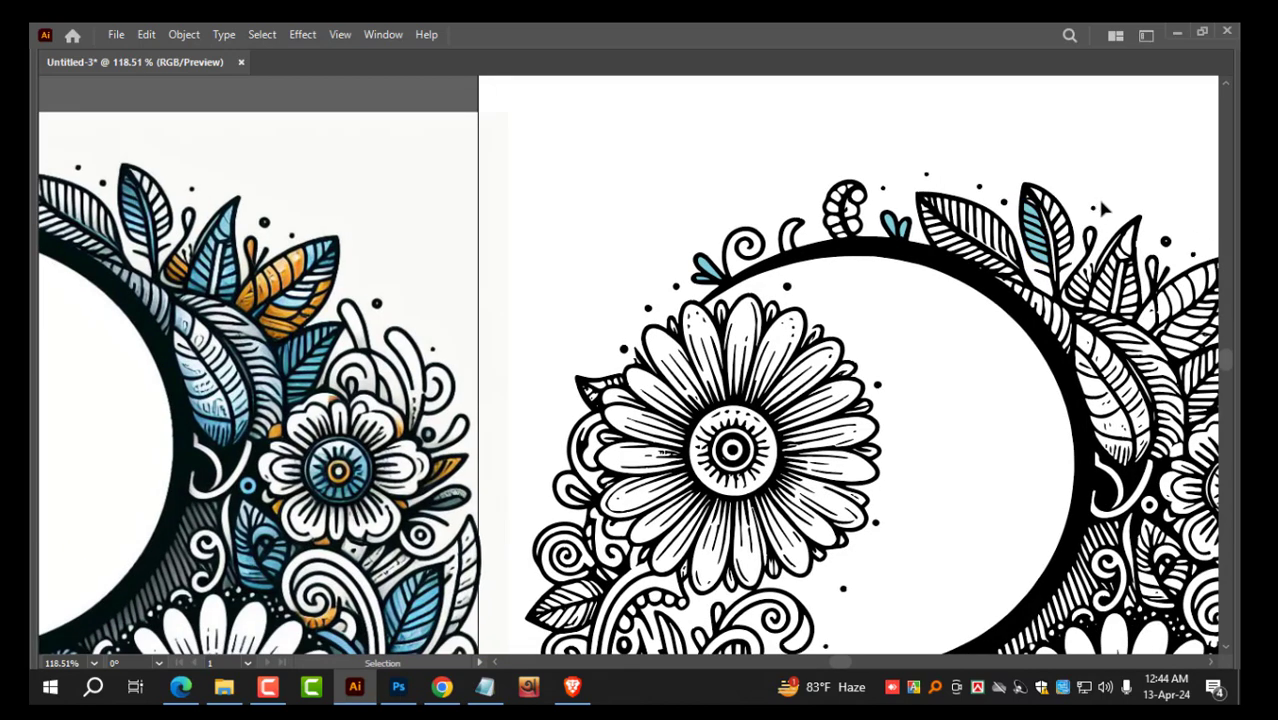
Step: Fill the striped bud segments between the upright and pointed leaves with the orange sampled from the same bud in the reference image, and deselect
{"action": "key", "text": "z"}
{"action": "left_click_drag", "start_coordinate": [1096, 272], "coordinate": [663, 337]}
{"action": "key", "text": "v"}
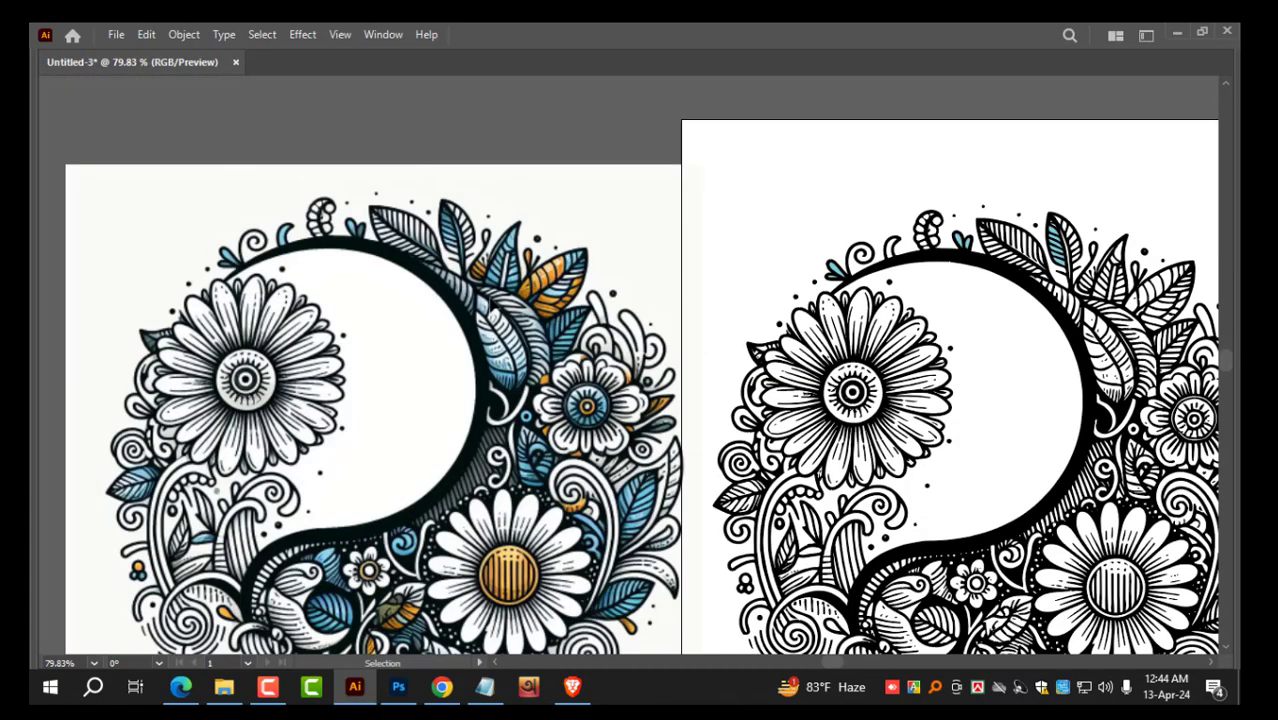
{"action": "key", "text": "z"}
{"action": "left_click_drag", "start_coordinate": [485, 269], "coordinate": [640, 335]}
{"action": "key", "text": "space"}
{"action": "left_click_drag", "start_coordinate": [1100, 262], "coordinate": [552, 287]}
{"action": "left_click_drag", "start_coordinate": [1081, 261], "coordinate": [1172, 407]}
{"action": "key", "text": "v"}
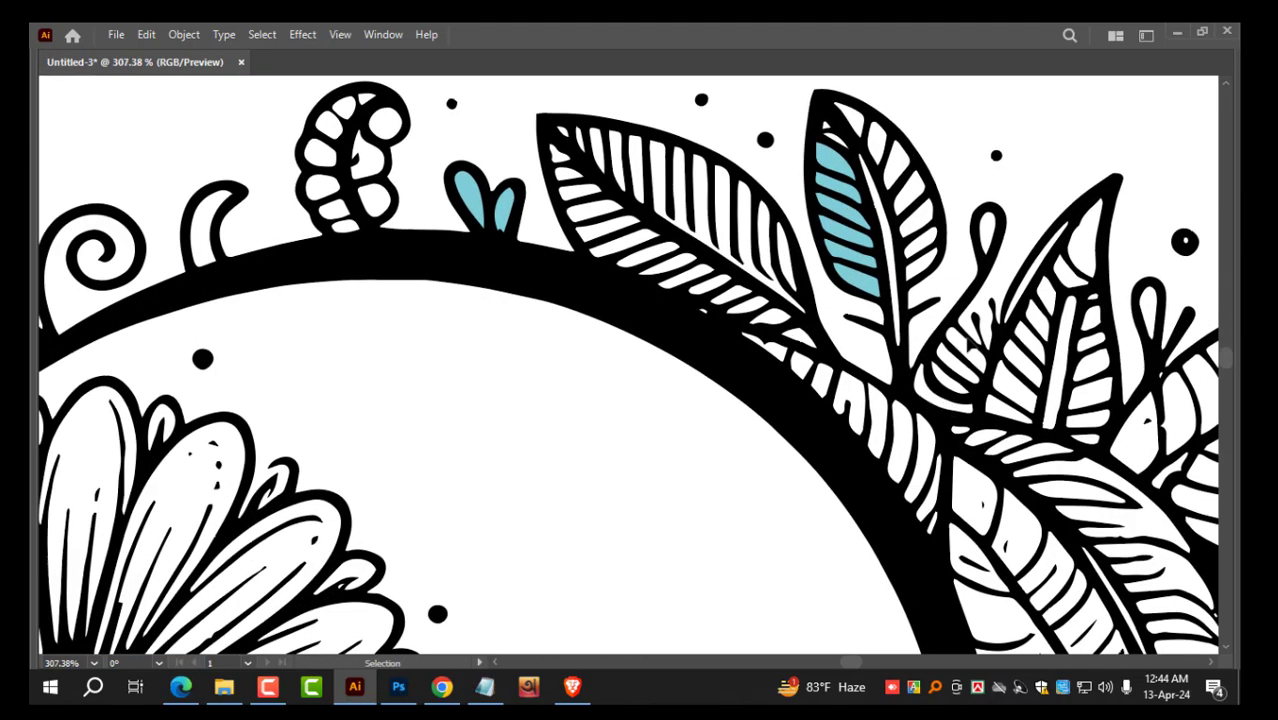
{"action": "key", "text": "z"}
{"action": "left_click_drag", "start_coordinate": [953, 364], "coordinate": [790, 320]}
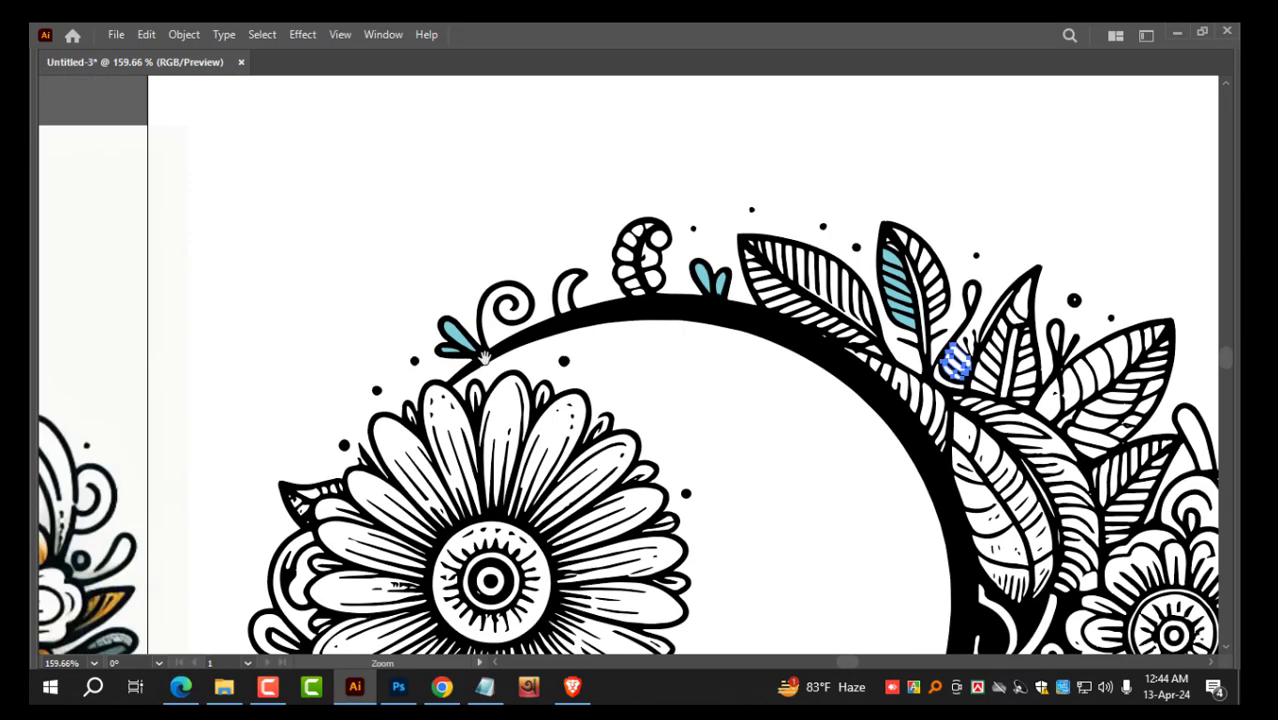
{"action": "key", "text": "space"}
{"action": "left_click_drag", "start_coordinate": [340, 410], "coordinate": [870, 323]}
{"action": "left_click_drag", "start_coordinate": [288, 336], "coordinate": [324, 330]}
{"action": "key", "text": "z"}
{"action": "left_click_drag", "start_coordinate": [320, 240], "coordinate": [446, 290]}
{"action": "key", "text": "i"}
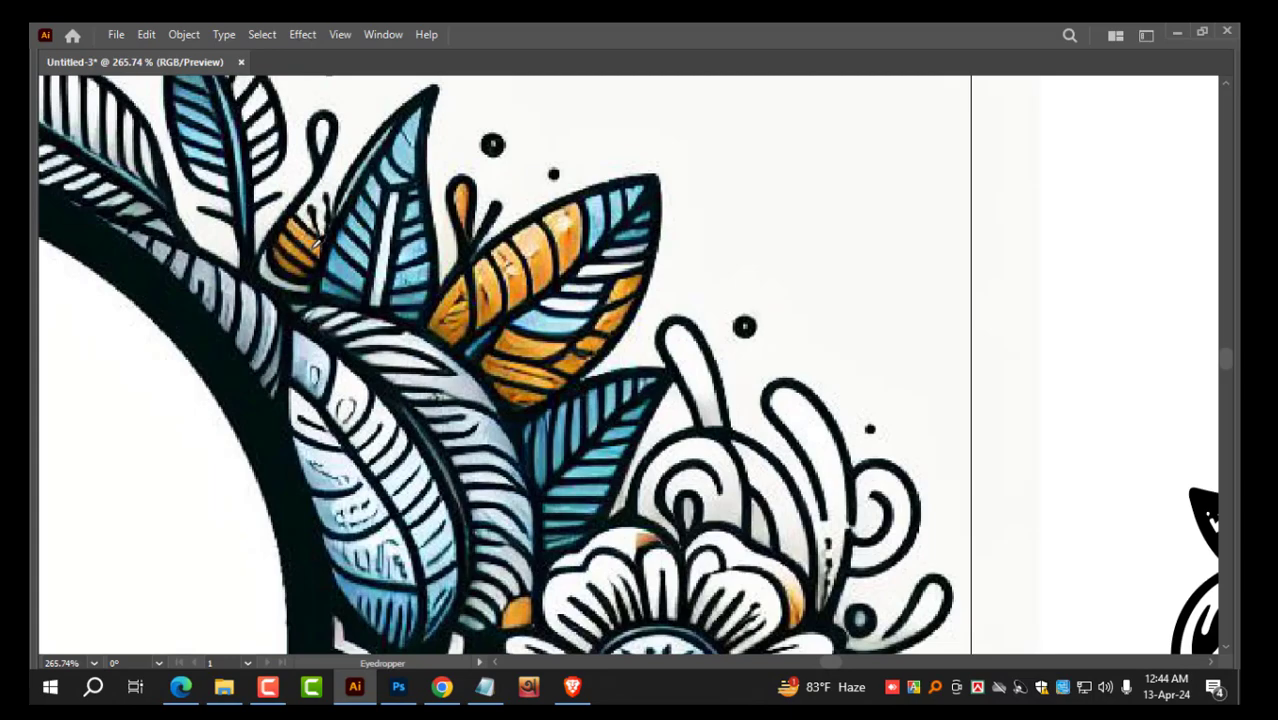
{"action": "left_click", "coordinate": [316, 241]}
{"action": "key", "text": "z"}
{"action": "left_click_drag", "start_coordinate": [592, 279], "coordinate": [288, 272]}
{"action": "left_click_drag", "start_coordinate": [920, 305], "coordinate": [612, 300]}
{"action": "key", "text": "v"}
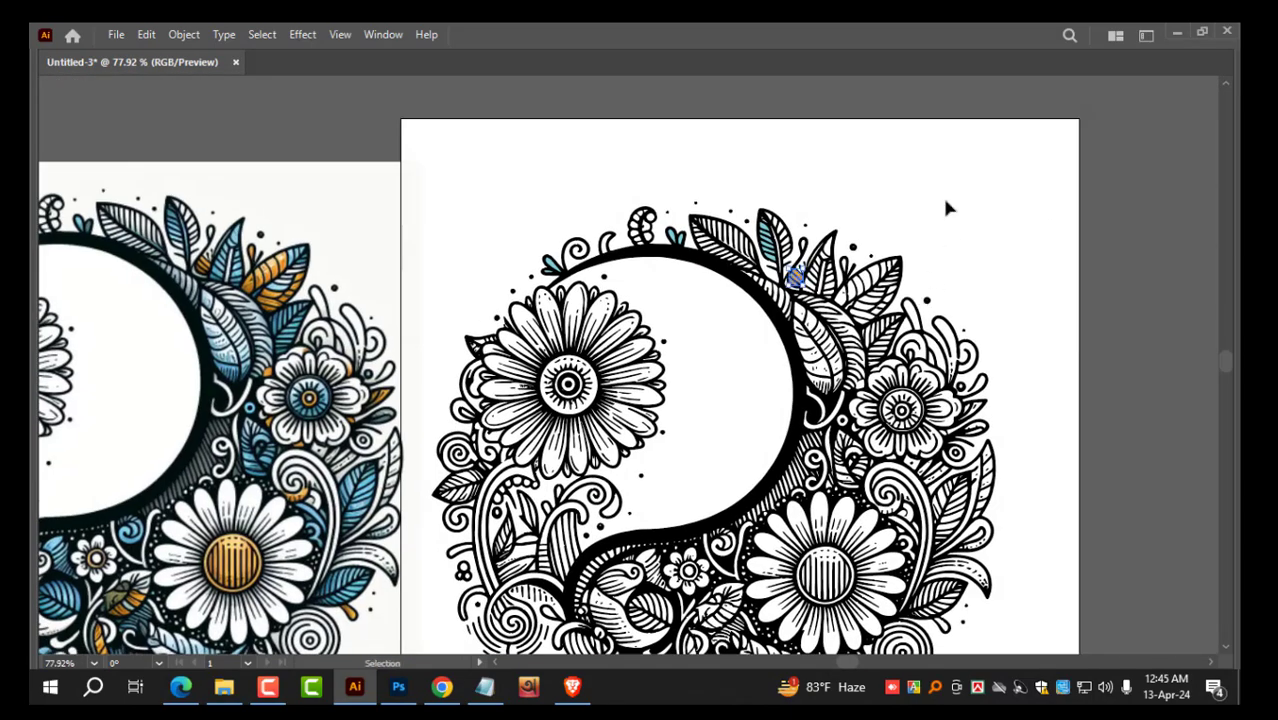
{"action": "left_click", "coordinate": [943, 197]}
Step: Fill all segments of the pointed leaf beside the orange bud, except its midrib, with the blue sampled from the neighbouring upright leaf
{"action": "key", "text": "z"}
{"action": "left_click_drag", "start_coordinate": [850, 258], "coordinate": [898, 276]}
{"action": "key", "text": "space"}
{"action": "left_click_drag", "start_coordinate": [857, 279], "coordinate": [997, 292]}
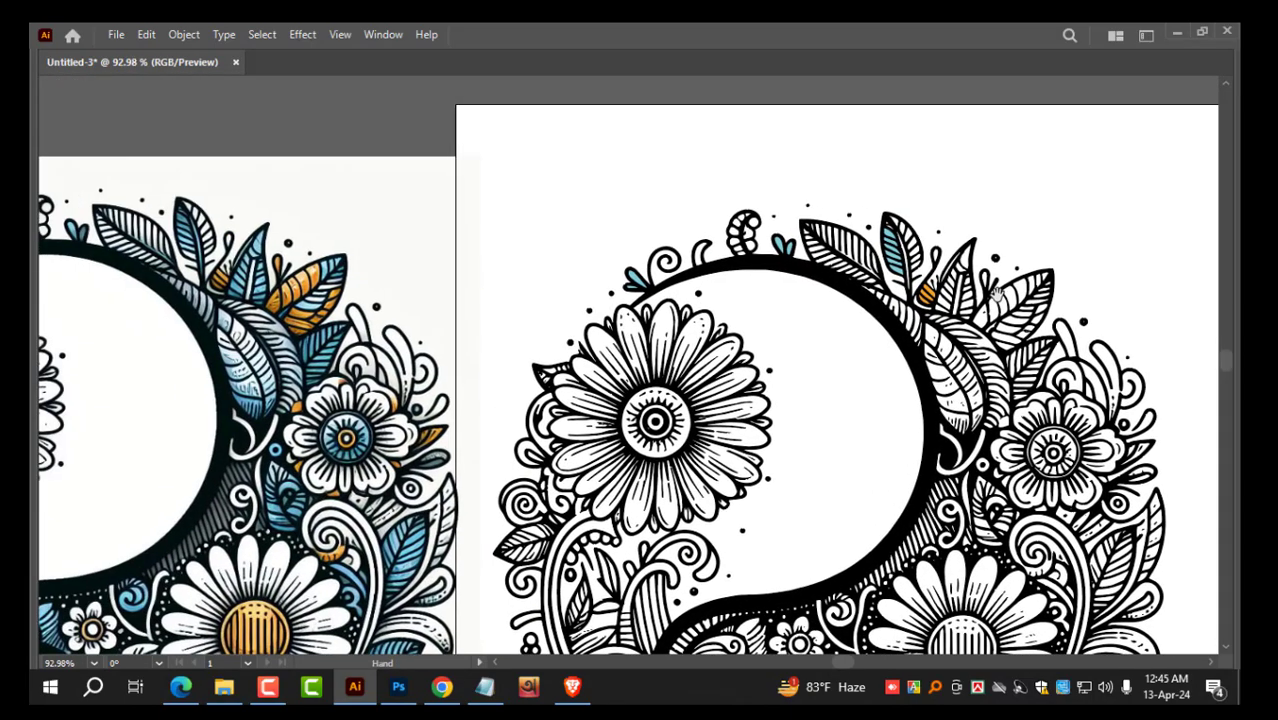
{"action": "key", "text": "z"}
{"action": "left_click_drag", "start_coordinate": [915, 283], "coordinate": [1067, 341]}
{"action": "key", "text": "v"}
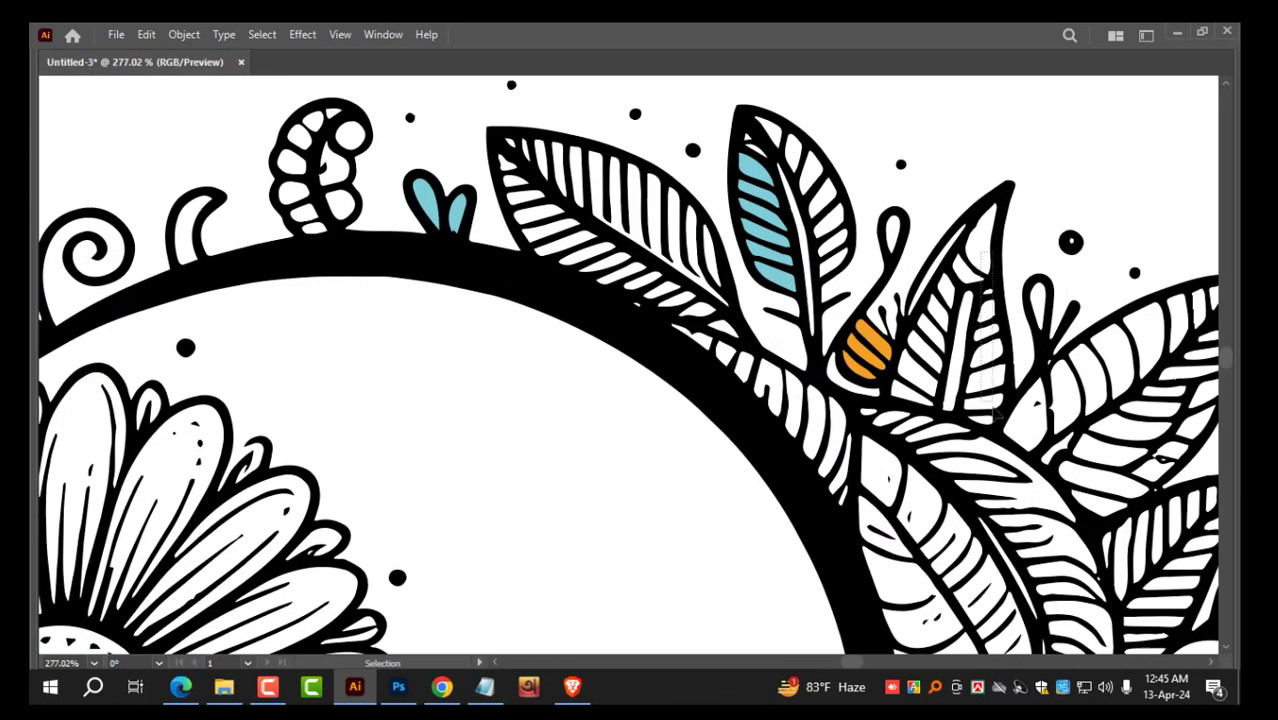
{"action": "left_click_drag", "start_coordinate": [995, 410], "coordinate": [997, 420]}
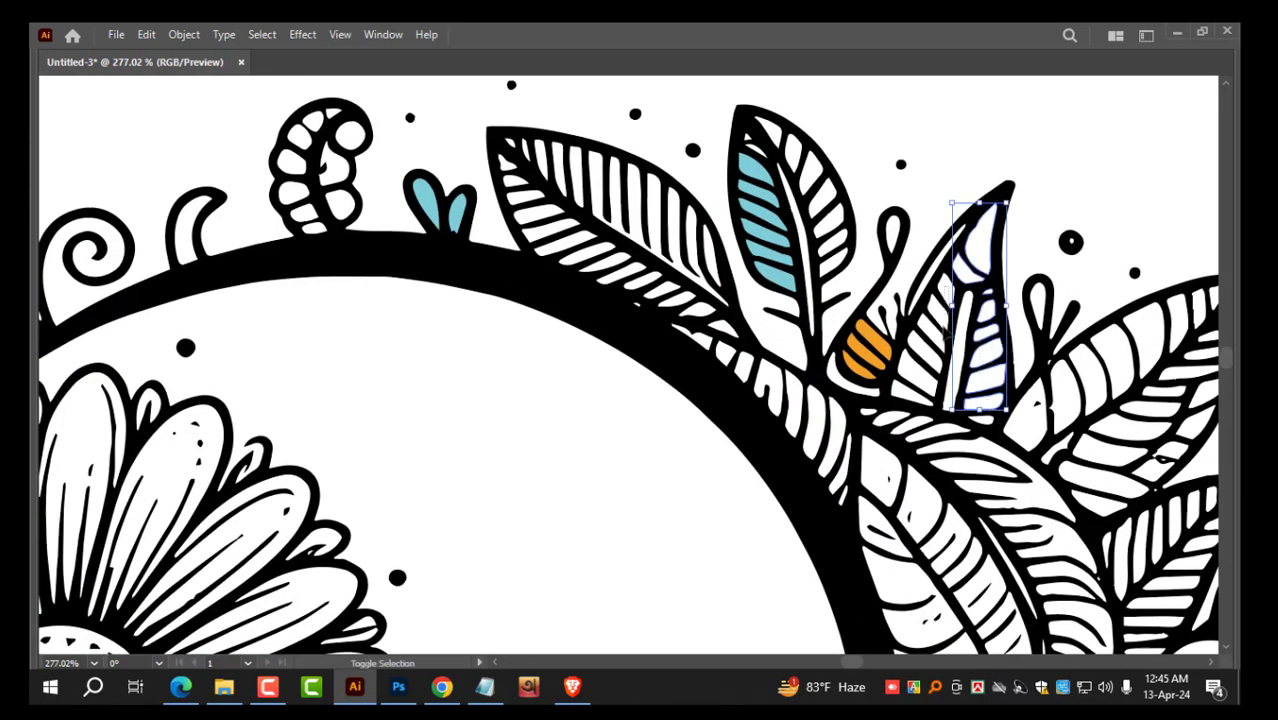
{"action": "left_click", "coordinate": [933, 358], "text": "shift"}
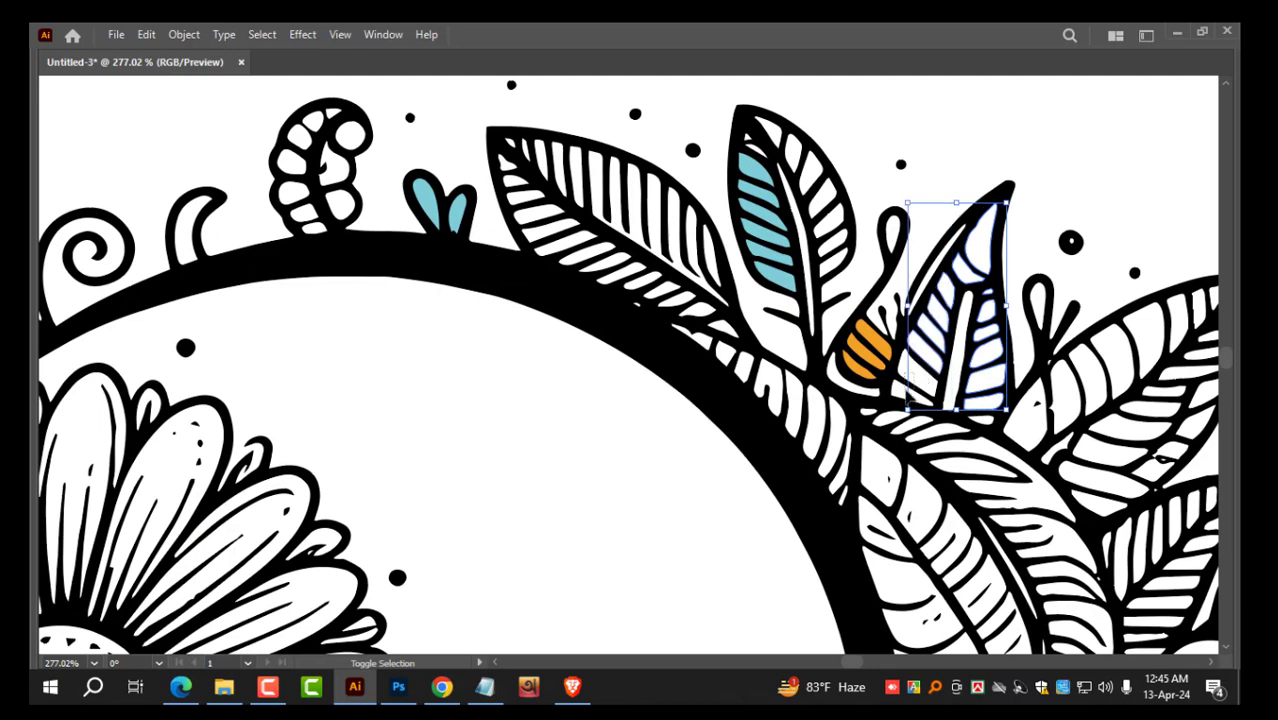
{"action": "left_click", "coordinate": [910, 383], "text": "shift"}
{"action": "key", "text": "i"}
{"action": "left_click", "coordinate": [787, 285]}
{"action": "key", "text": "z"}
{"action": "left_click_drag", "start_coordinate": [893, 295], "coordinate": [796, 308]}
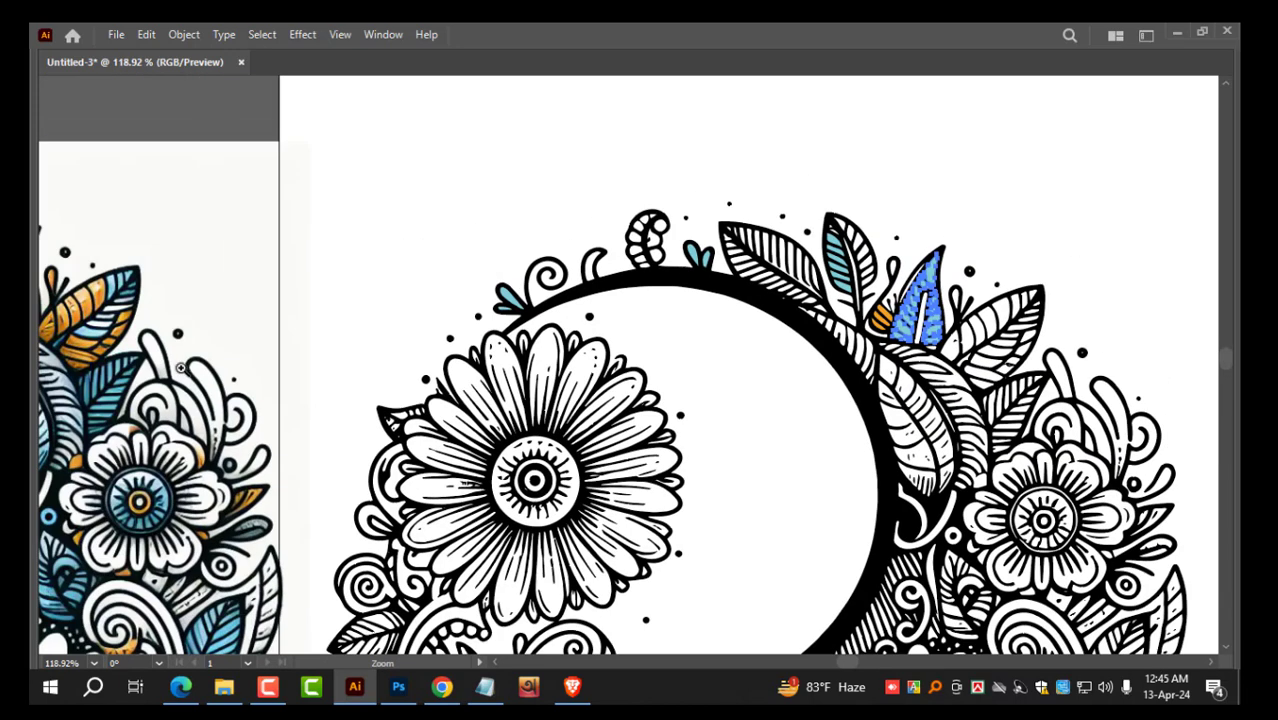
{"action": "key", "text": "h"}
{"action": "left_click_drag", "start_coordinate": [322, 365], "coordinate": [442, 348]}
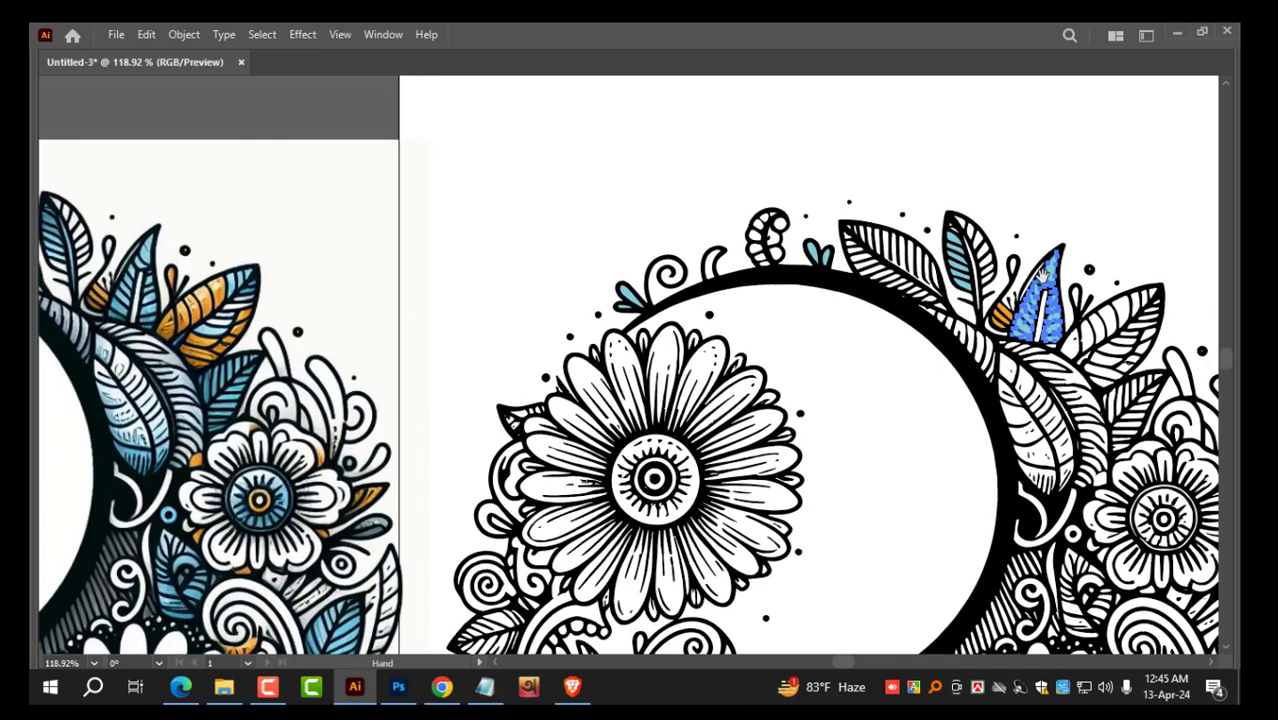
{"action": "key", "text": "v"}
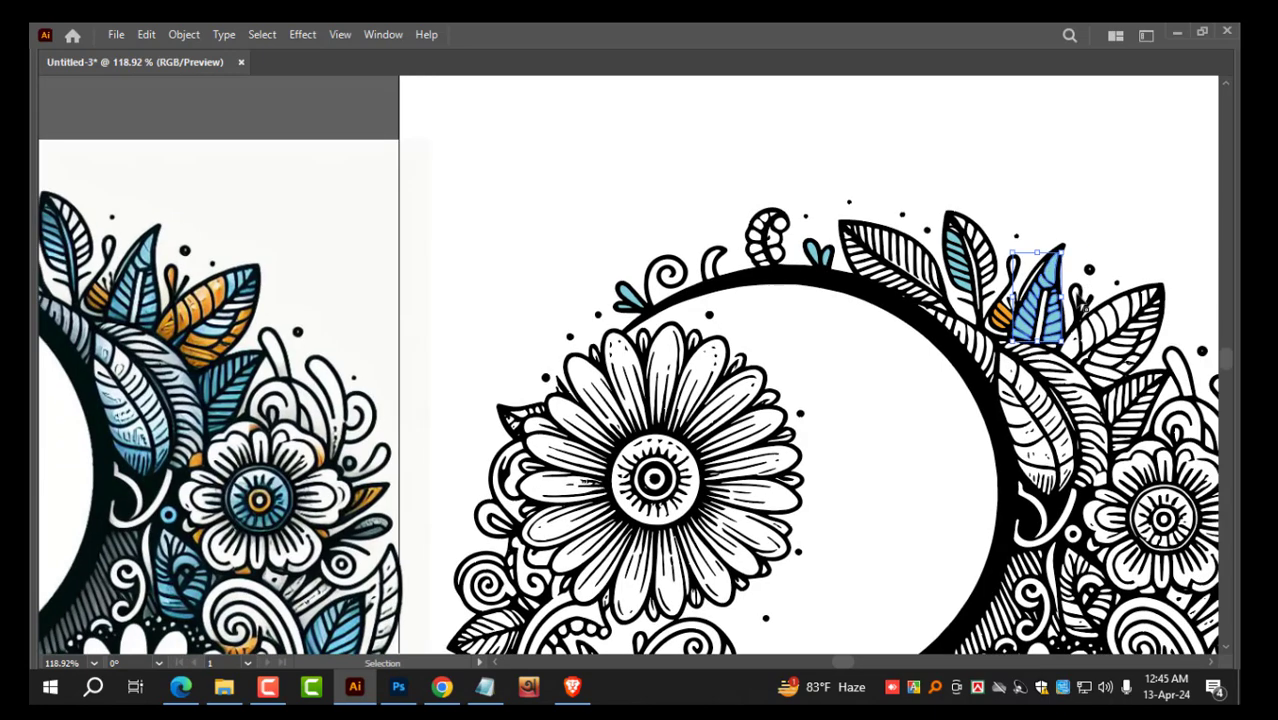
Step: Fill the small droplet-shaped bud beside the pointed blue leaf with the orange sampled from the striped bud
{"action": "left_click", "coordinate": [1078, 292]}
{"action": "key", "text": "i"}
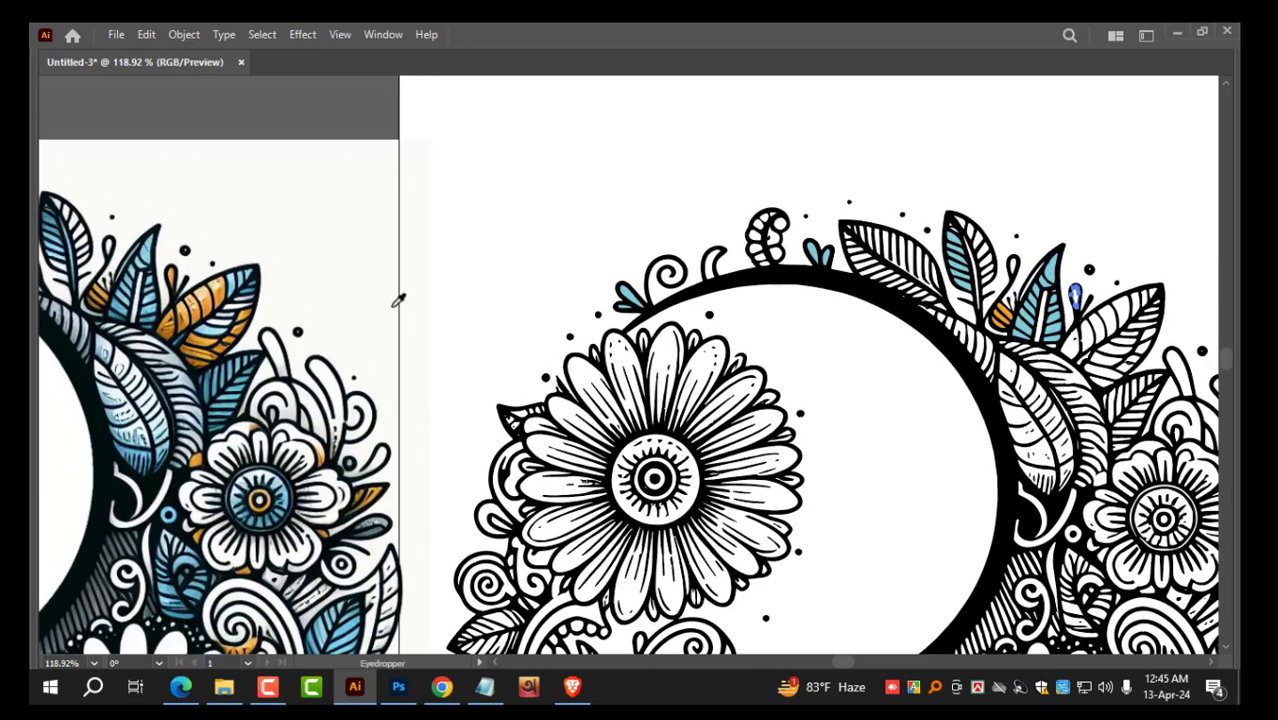
{"action": "scroll", "coordinate": [1005, 314], "scroll_direction": "up", "scroll_amount": 5}
{"action": "left_click", "coordinate": [991, 303]}
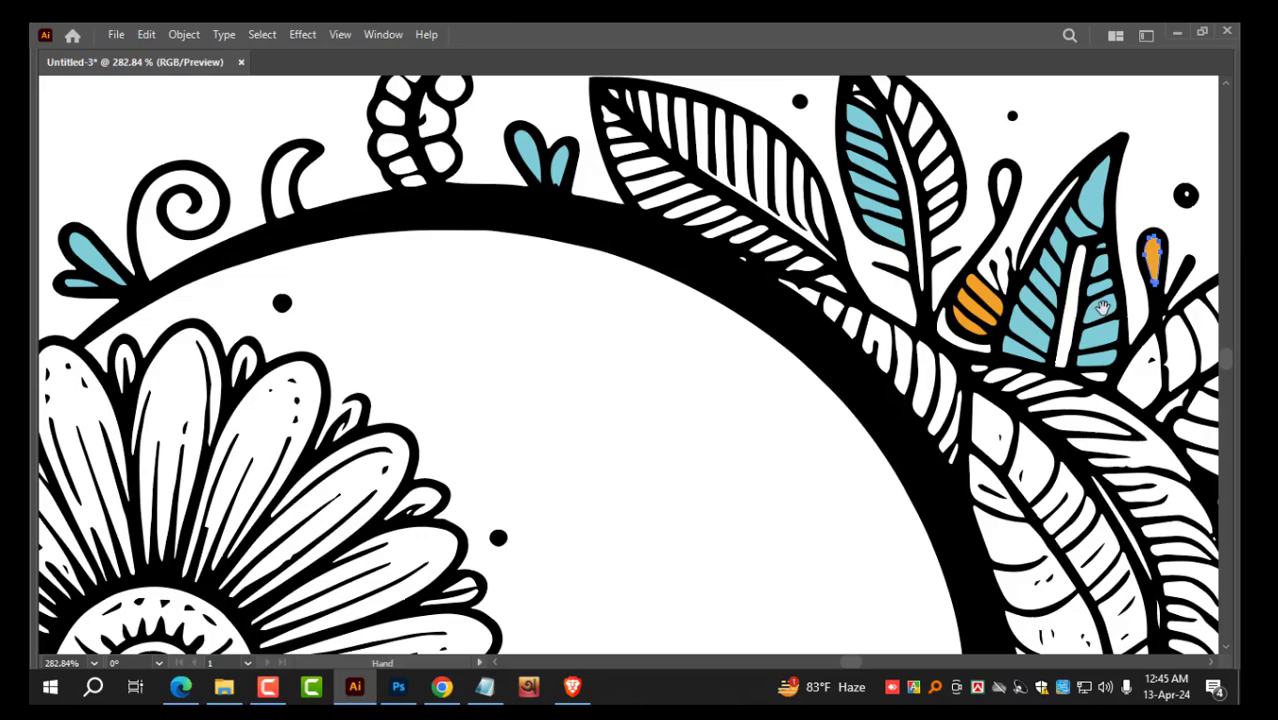
{"action": "left_click_drag", "start_coordinate": [1077, 310], "coordinate": [960, 316]}
Step: Fill the upper-half segments of the large leaf below the droplet bud with the orange of the already coloured buds
{"action": "scroll", "coordinate": [575, 270], "scroll_direction": "down", "scroll_amount": 5}
{"action": "scroll", "coordinate": [1068, 281], "scroll_direction": "down", "scroll_amount": 2}
{"action": "key", "text": "v"}
{"action": "scroll", "coordinate": [985, 319], "scroll_direction": "up", "scroll_amount": 4}
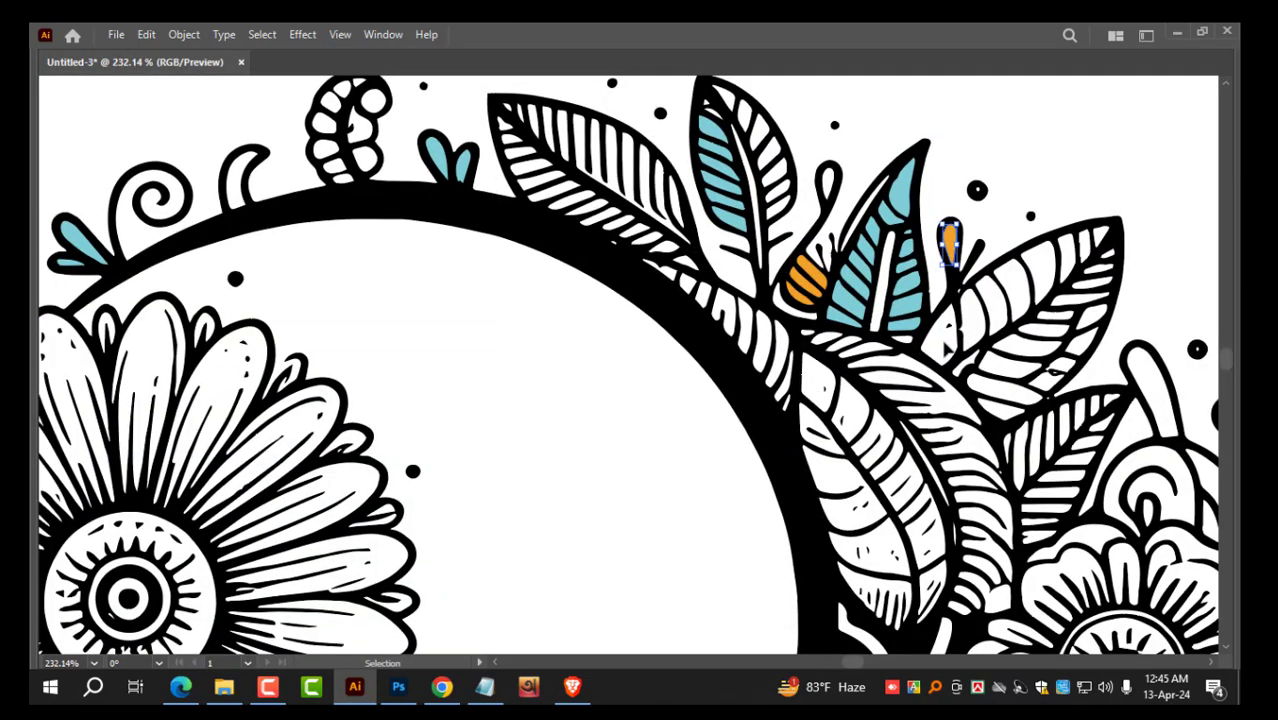
{"action": "left_click", "coordinate": [970, 330]}
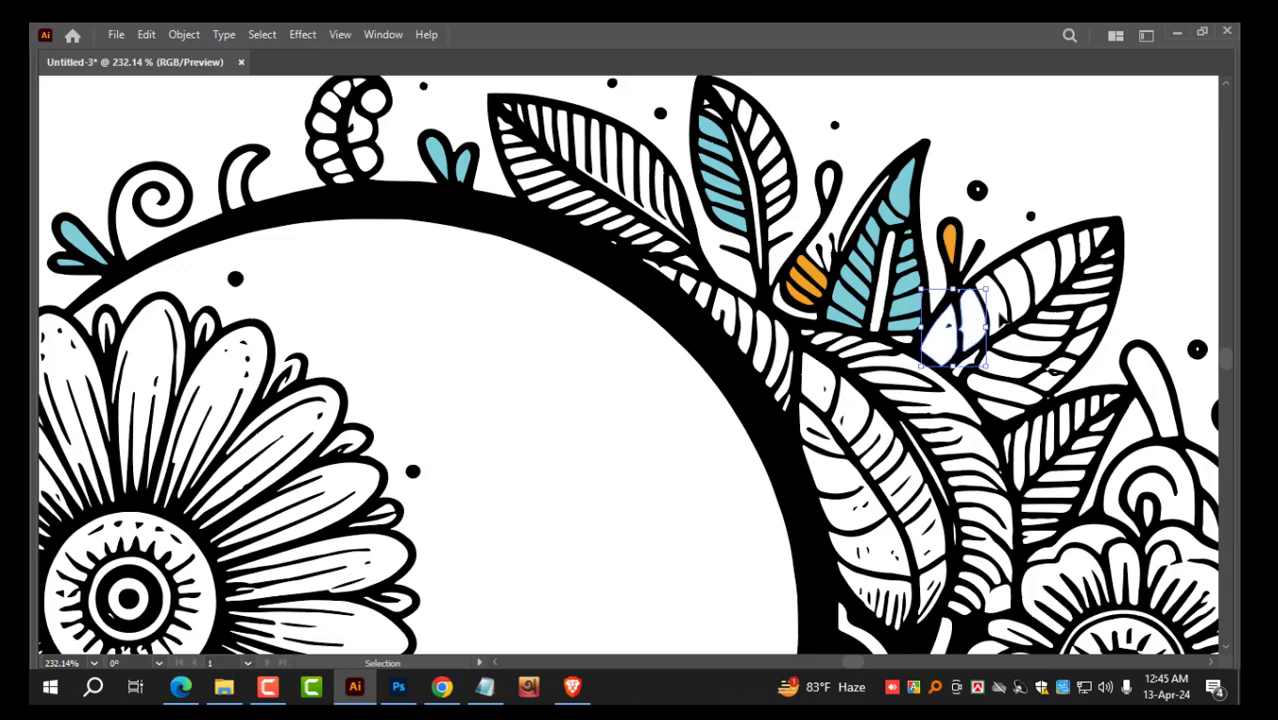
{"action": "left_click", "coordinate": [1050, 268], "text": "shift"}
{"action": "left_click", "coordinate": [1069, 248], "text": "shift"}
{"action": "left_click", "coordinate": [1084, 247], "text": "shift"}
{"action": "left_click", "coordinate": [1102, 240], "text": "shift"}
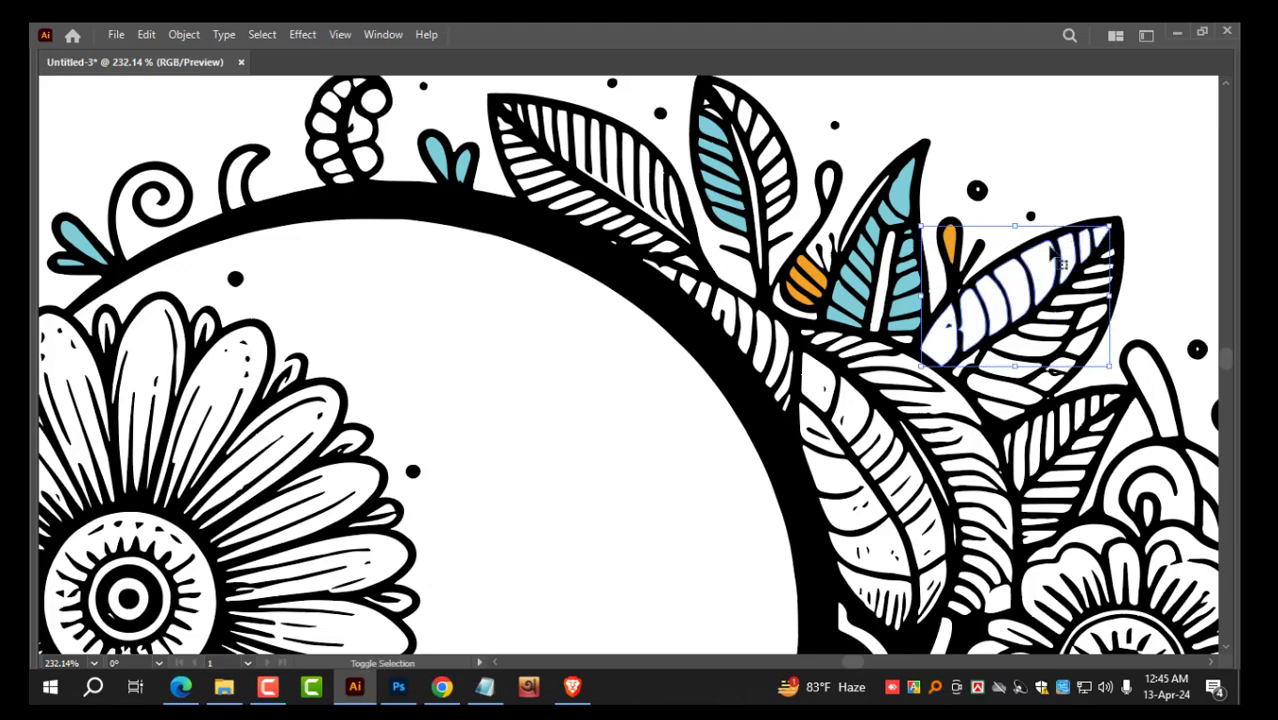
{"action": "key", "text": "i"}
{"action": "left_click", "coordinate": [912, 286]}
{"action": "key", "text": "z"}
{"action": "left_click_drag", "start_coordinate": [900, 307], "coordinate": [757, 317]}
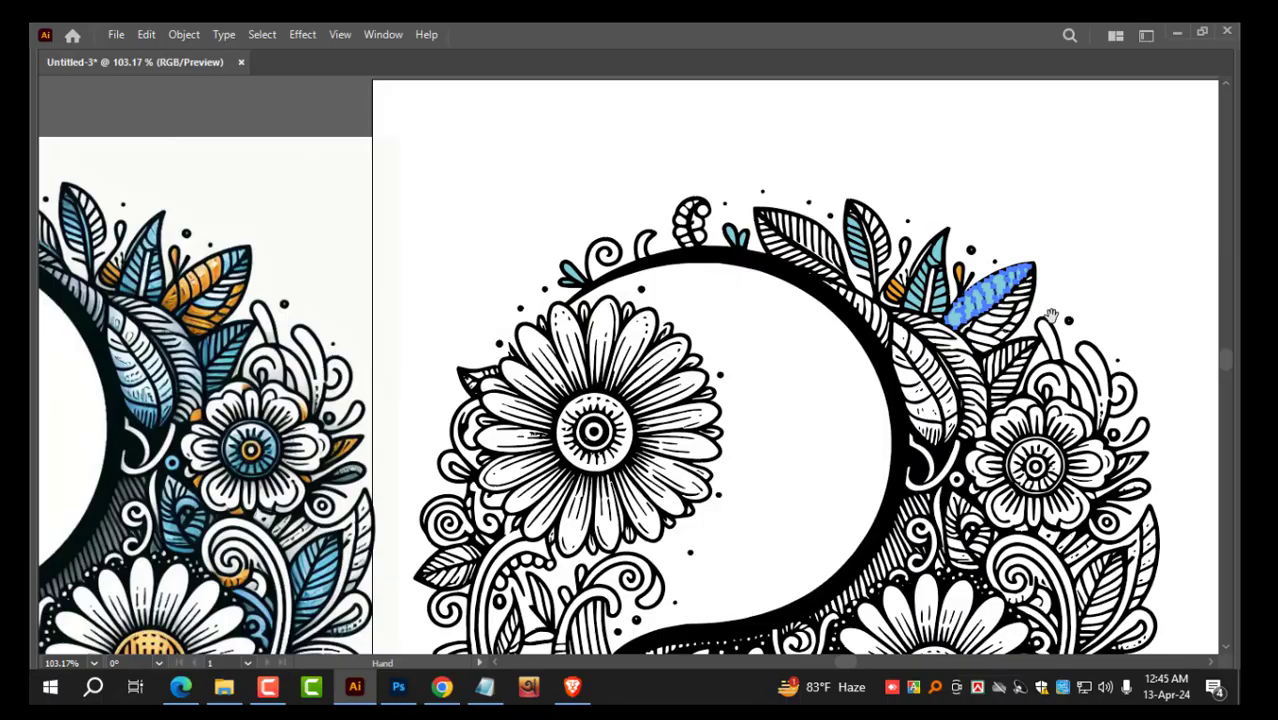
{"action": "left_click_drag", "start_coordinate": [912, 265], "coordinate": [1052, 234]}
{"action": "left_click", "coordinate": [1026, 286]}
{"action": "left_click_drag", "start_coordinate": [1044, 353], "coordinate": [781, 347]}
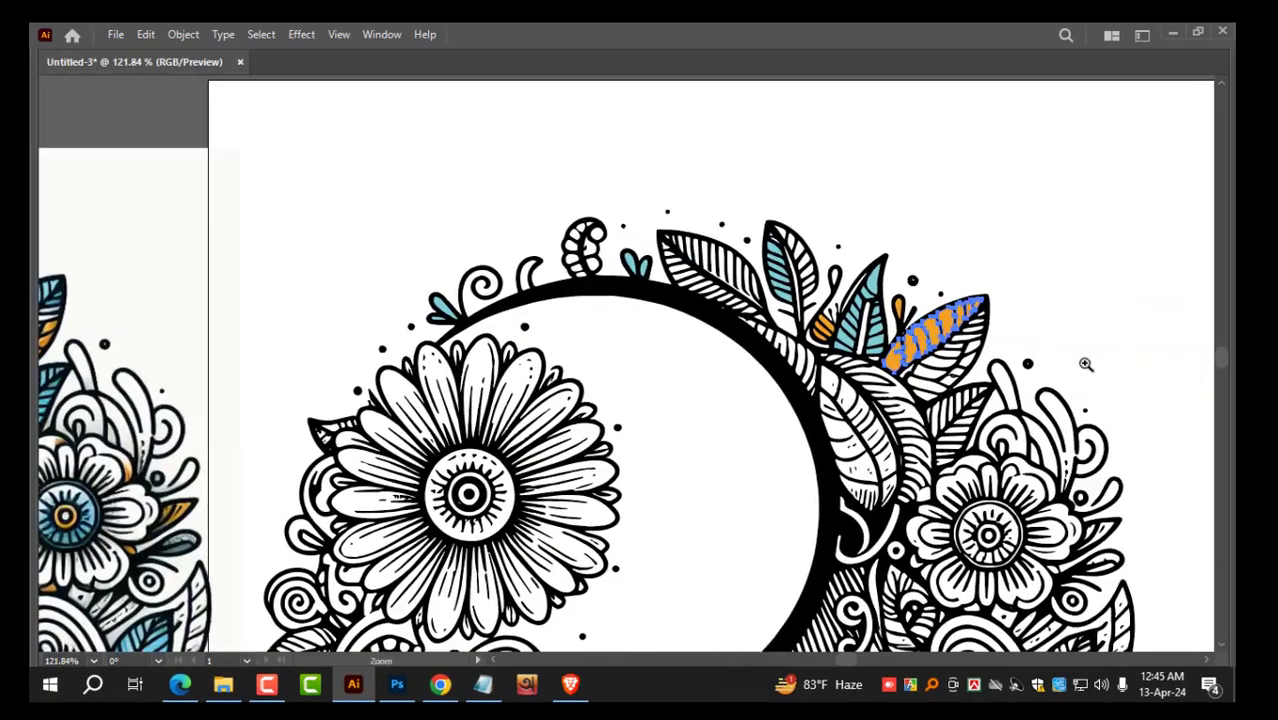
Step: Fill the lower outer-edge segments of the large orange leaf with the darker orange sampled from the reference image, and deselect
{"action": "mouse_move", "coordinate": [1084, 362]}
{"action": "left_mouse_down"}
{"action": "mouse_move", "coordinate": [1120, 364]}
{"action": "mouse_move", "coordinate": [1033, 374]}
{"action": "mouse_move", "coordinate": [1075, 370]}
{"action": "left_mouse_up"}
{"action": "key", "text": "v"}
{"action": "left_click", "coordinate": [1080, 358]}
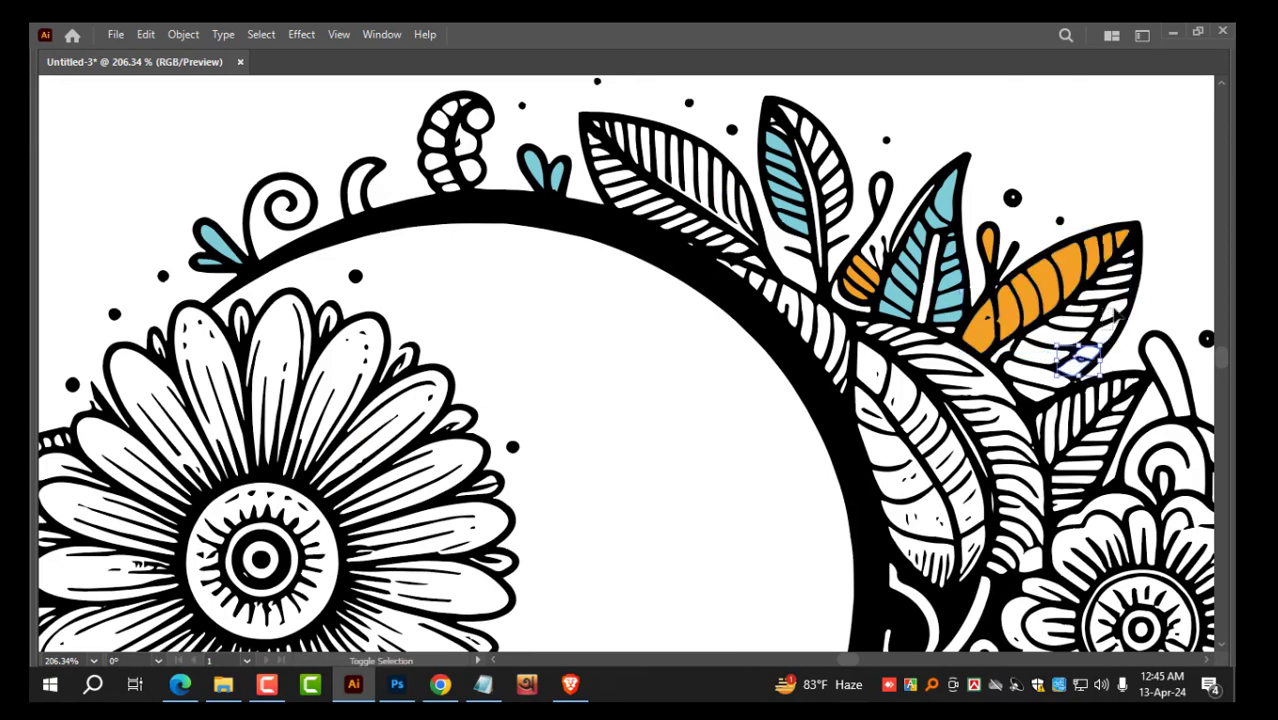
{"action": "left_click", "coordinate": [1108, 318], "text": "shift"}
{"action": "key", "text": "i"}
{"action": "key", "text": "Tab"}
{"action": "left_click_drag", "start_coordinate": [799, 385], "coordinate": [559, 393]}
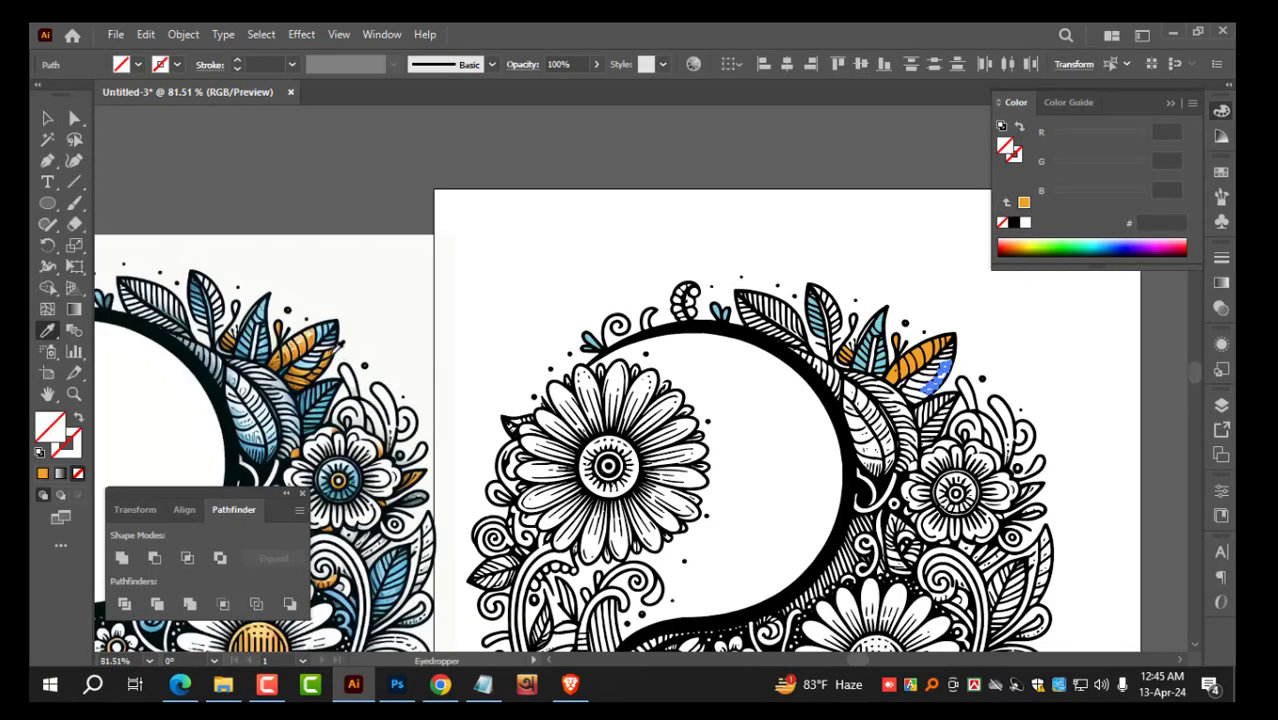
{"action": "left_click", "coordinate": [312, 364]}
{"action": "left_click", "coordinate": [902, 284], "text": "ctrl"}
{"action": "left_click_drag", "start_coordinate": [879, 308], "coordinate": [784, 183]}
{"action": "key", "text": "v"}
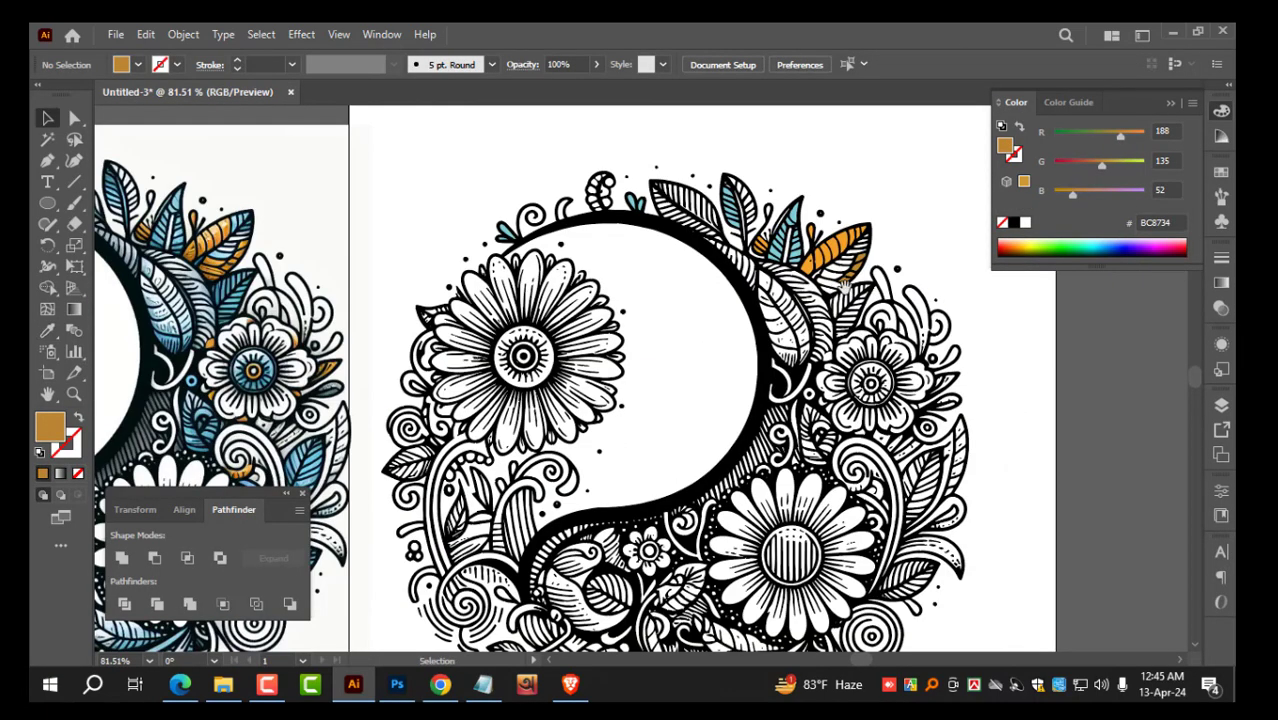
Step: Fill all segments of the small striped leaf below the orange leaf with the blue sampled from the pointed leaf, and deselect
{"action": "scroll", "coordinate": [866, 345], "scroll_direction": "up", "scroll_amount": 5}
{"action": "left_click_drag", "start_coordinate": [813, 350], "coordinate": [878, 430]}
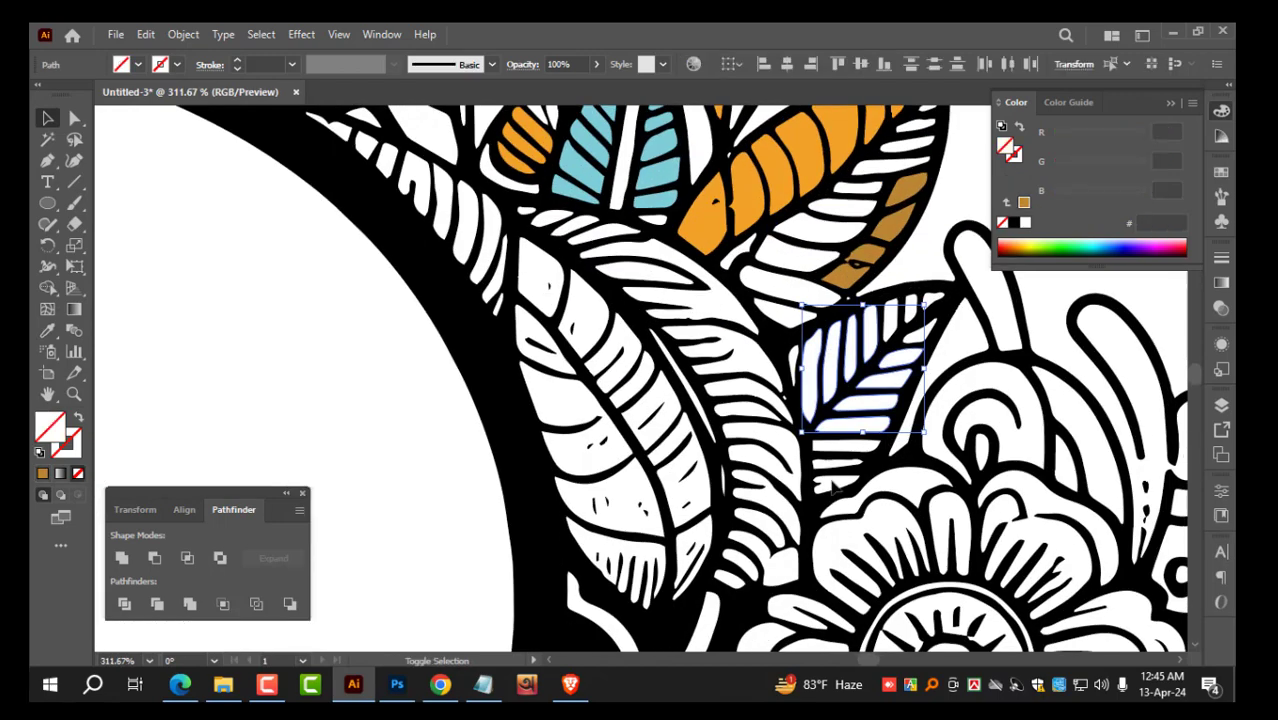
{"action": "left_click_drag", "start_coordinate": [832, 482], "coordinate": [841, 443]}
{"action": "key", "text": "i"}
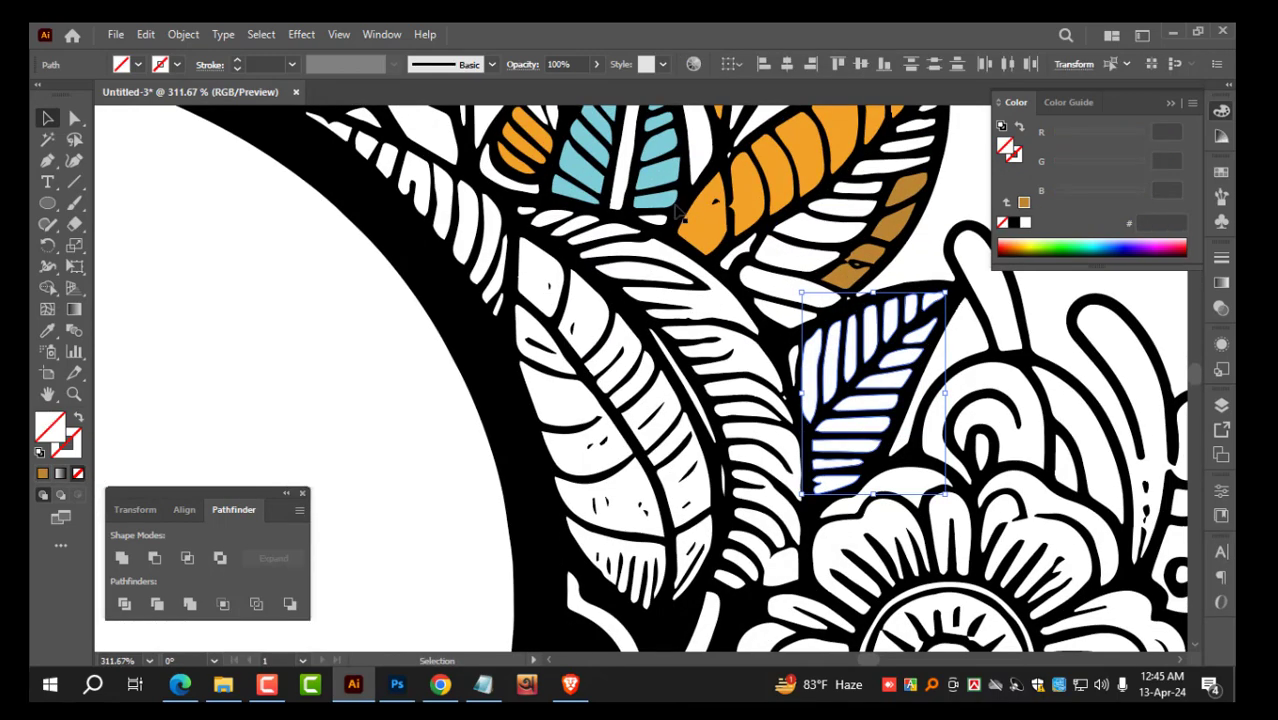
{"action": "left_click", "coordinate": [677, 158]}
{"action": "left_click_drag", "start_coordinate": [755, 300], "coordinate": [640, 306]}
{"action": "left_click", "coordinate": [888, 328], "text": "ctrl"}
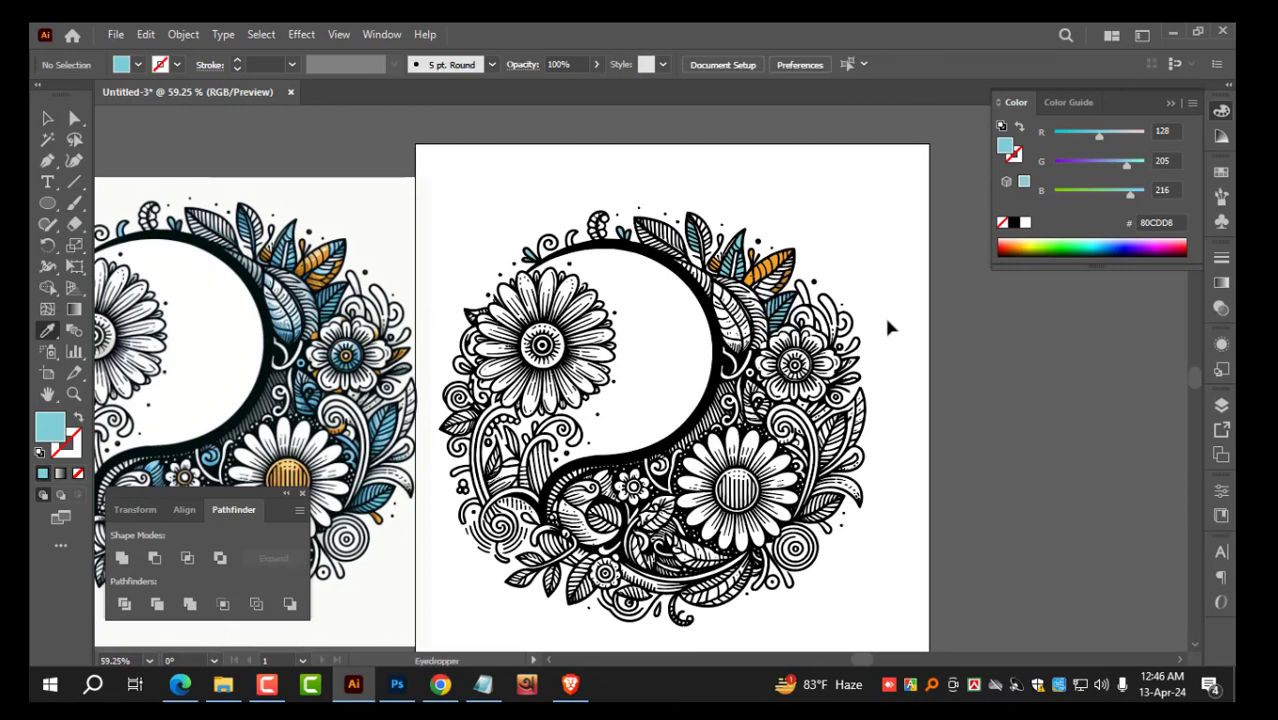
{"action": "key", "text": "v"}
{"action": "left_click", "coordinate": [752, 336]}
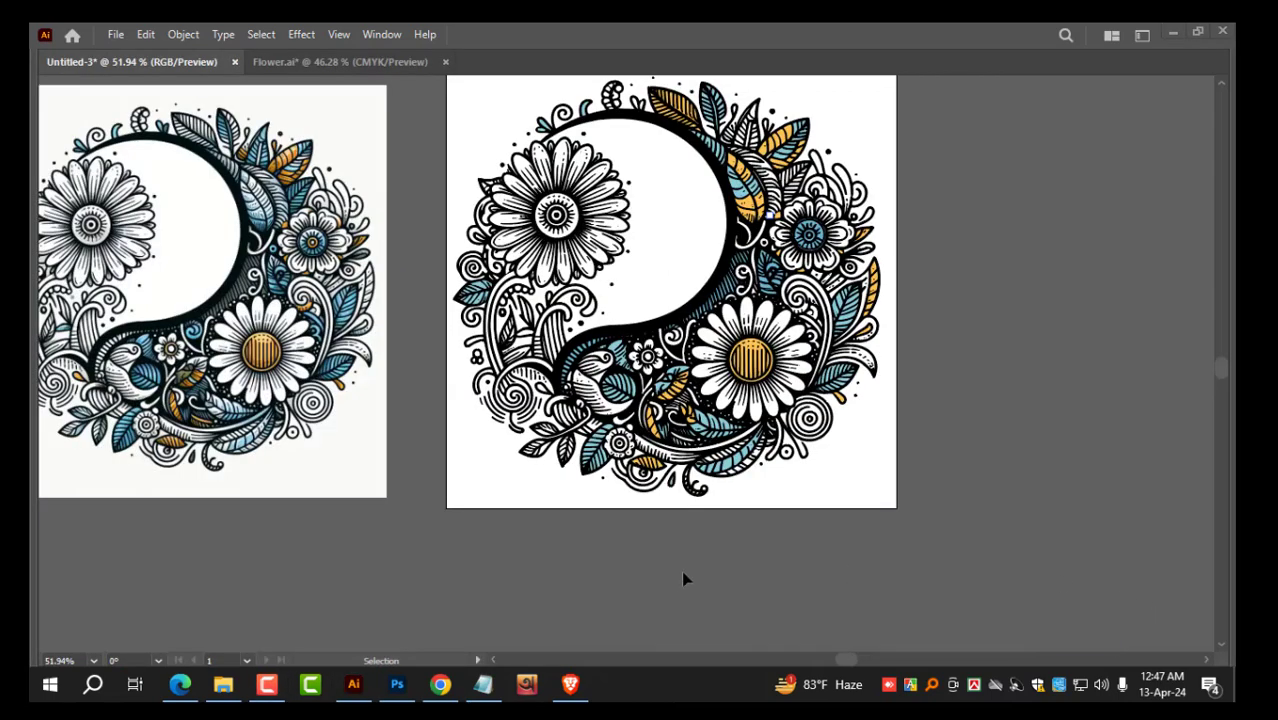
Step: Compare the fully coloured artwork with the reference image, examining the large daisy, the leaves and the overall composition
{"action": "left_click_drag", "start_coordinate": [597, 338], "coordinate": [819, 400]}
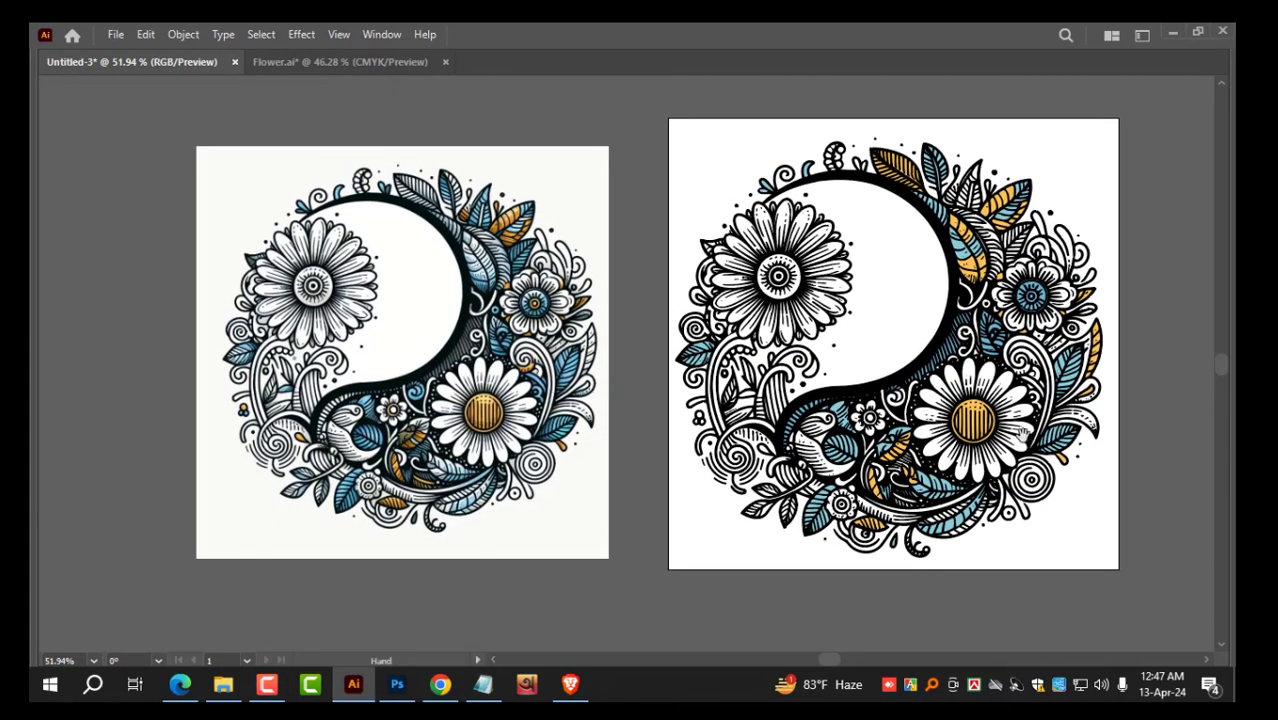
{"action": "left_click_drag", "start_coordinate": [788, 280], "coordinate": [647, 392]}
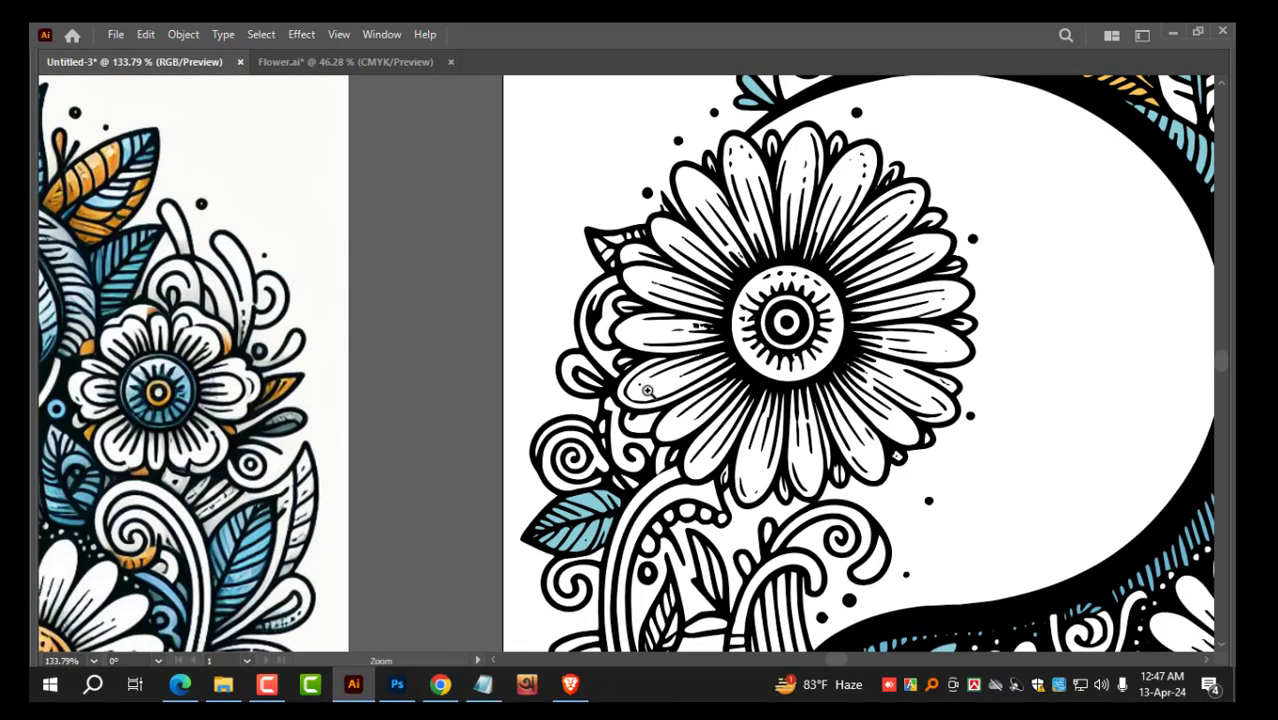
{"action": "left_click_drag", "start_coordinate": [807, 398], "coordinate": [716, 352]}
{"action": "left_click_drag", "start_coordinate": [716, 352], "coordinate": [564, 265]}
{"action": "left_click_drag", "start_coordinate": [672, 409], "coordinate": [790, 384]}
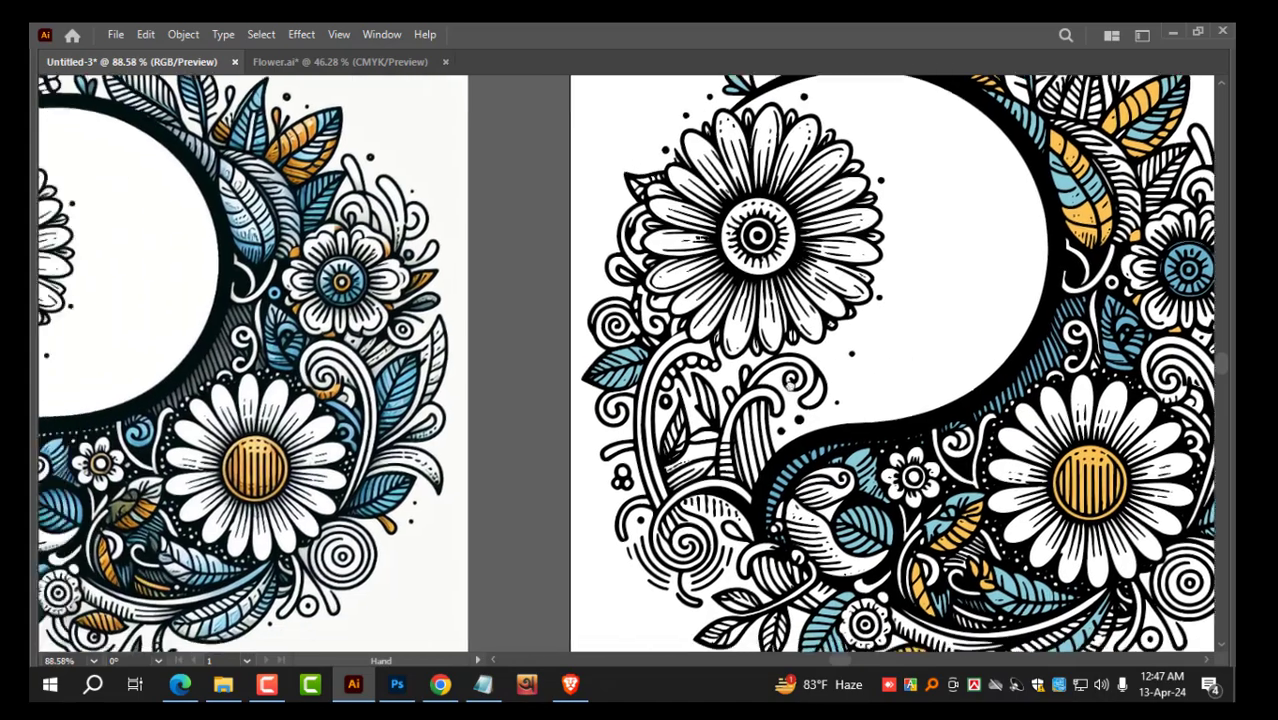
{"action": "left_click_drag", "start_coordinate": [848, 448], "coordinate": [790, 466]}
{"action": "left_click_drag", "start_coordinate": [1009, 158], "coordinate": [1206, 430]}
{"action": "left_click_drag", "start_coordinate": [811, 245], "coordinate": [505, 418]}
{"action": "left_click_drag", "start_coordinate": [636, 405], "coordinate": [541, 403]}
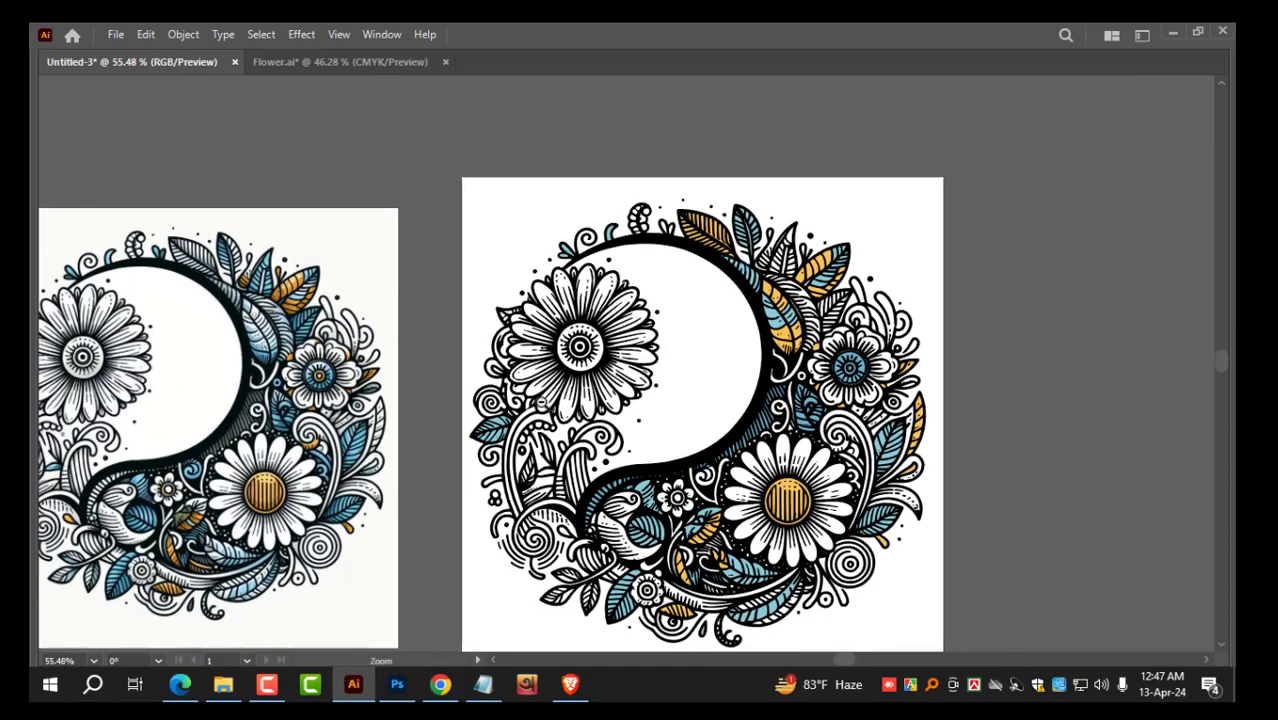
{"action": "key", "text": "space"}
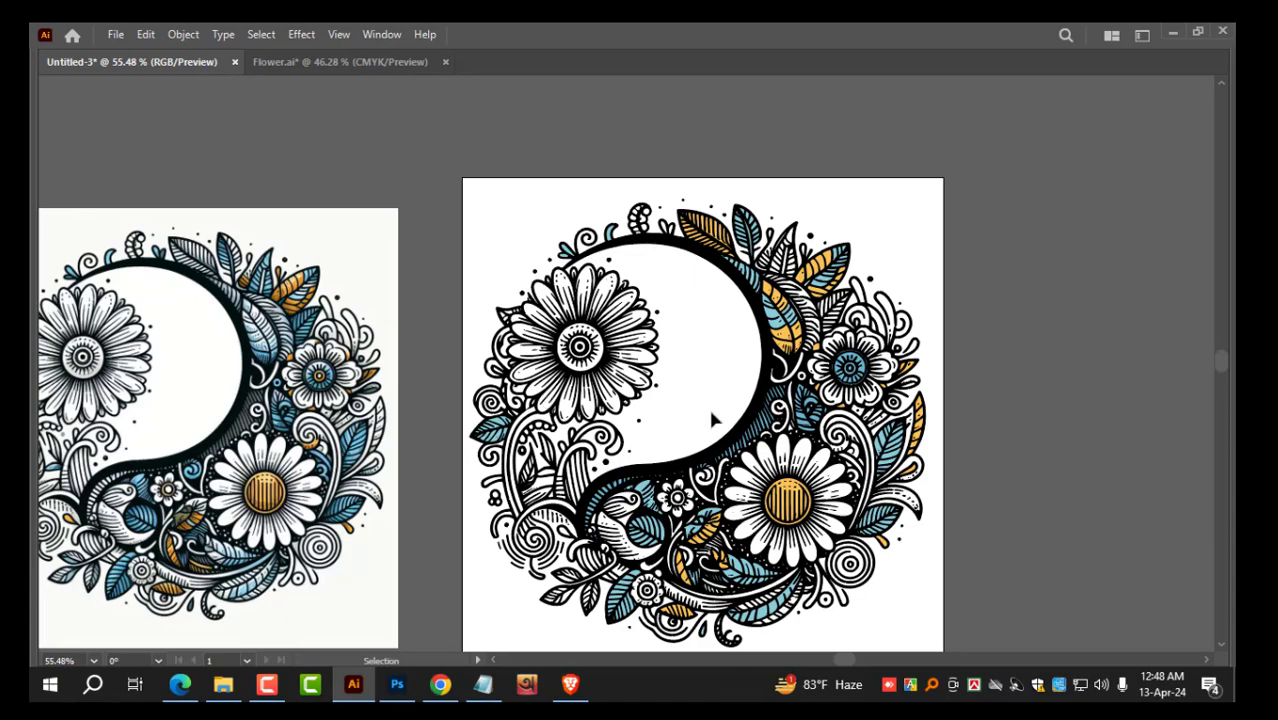
{"action": "key", "text": "z"}
{"action": "left_click_drag", "start_coordinate": [621, 275], "coordinate": [654, 379]}
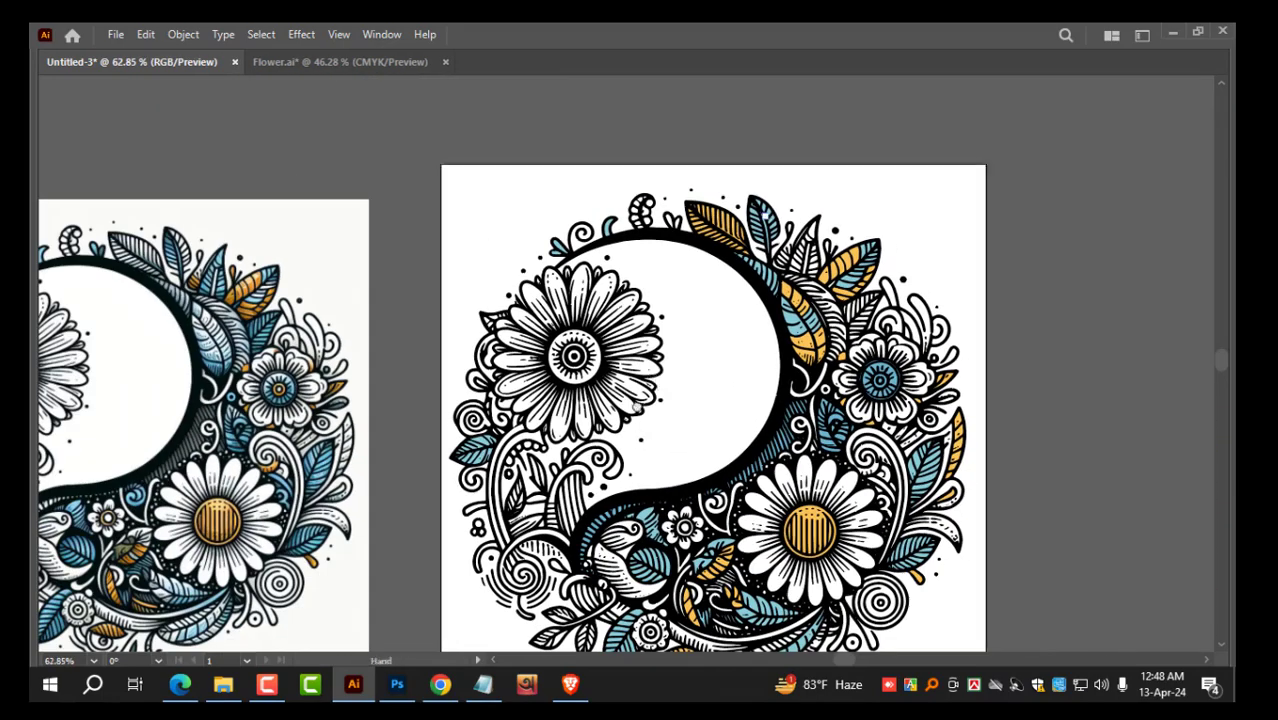
{"action": "left_click_drag", "start_coordinate": [642, 460], "coordinate": [624, 377]}
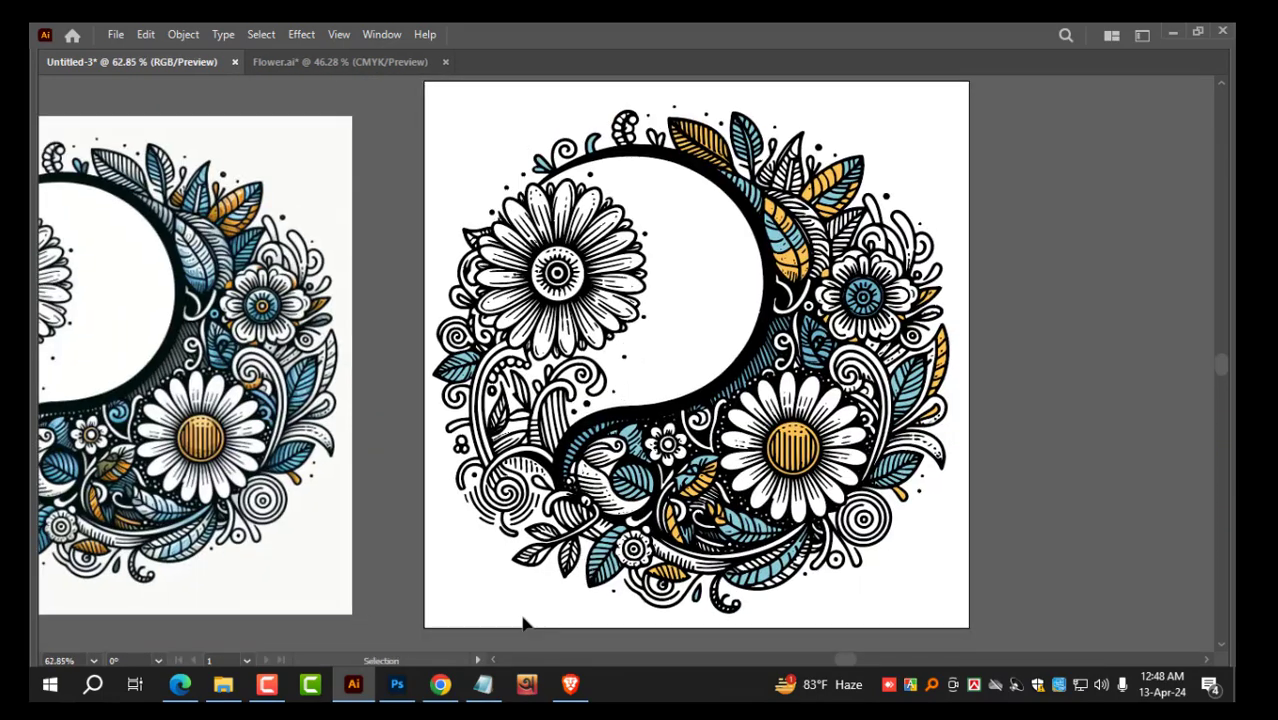
{"action": "left_click", "coordinate": [267, 684]}
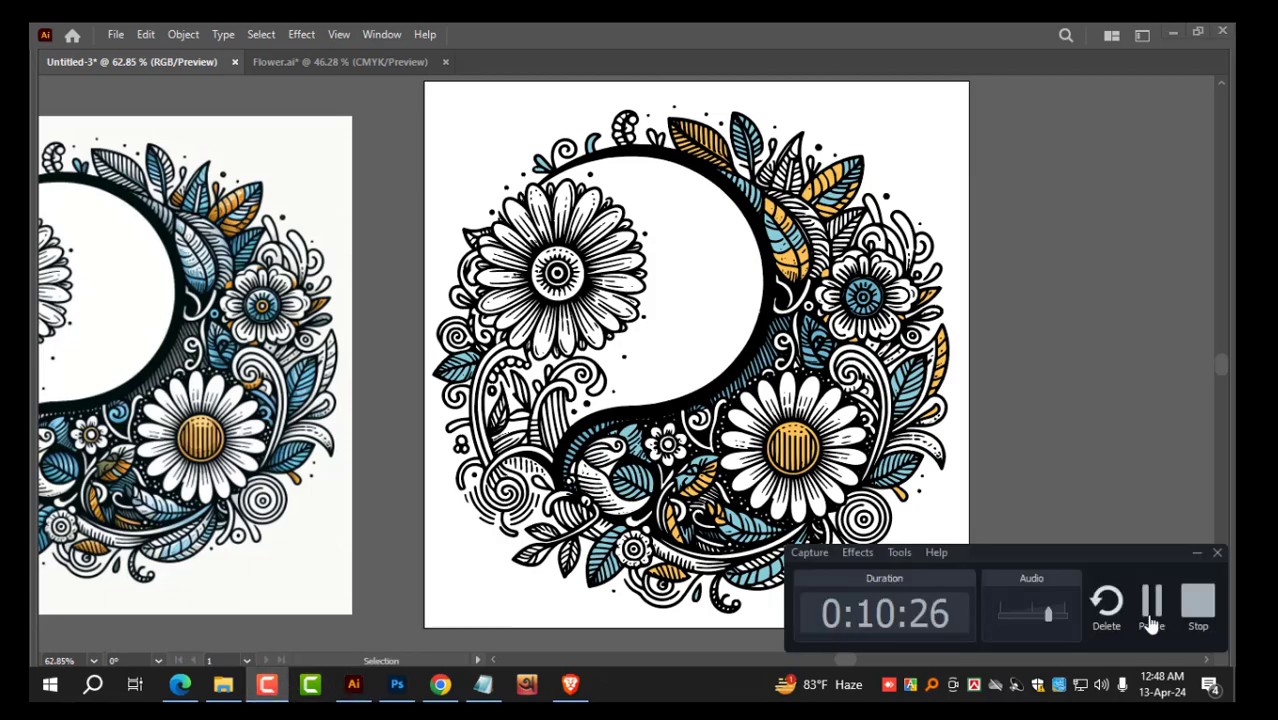